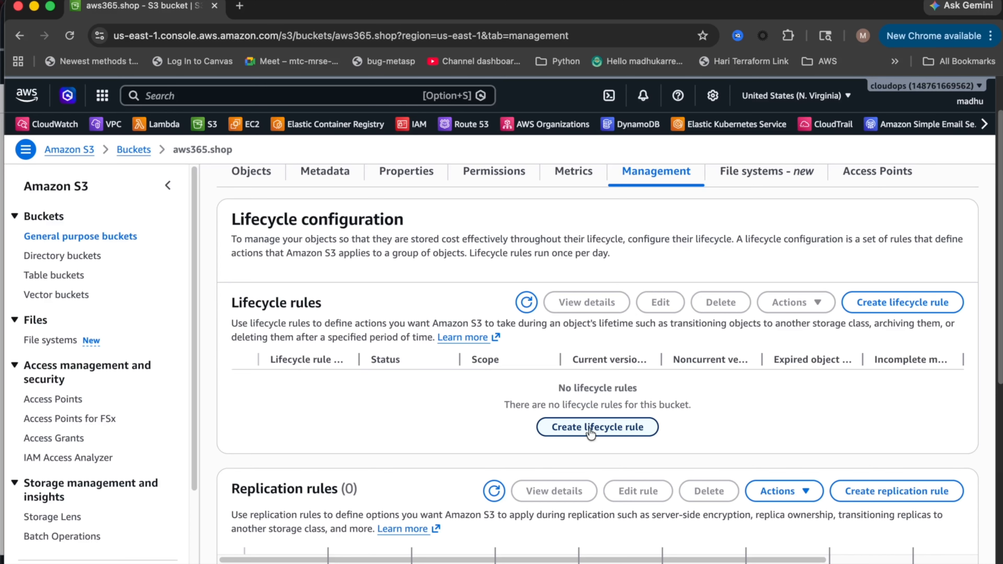
Start a new lifecycle rule for the bucket and name it "delete all objects after 30 days".
click(603, 428)
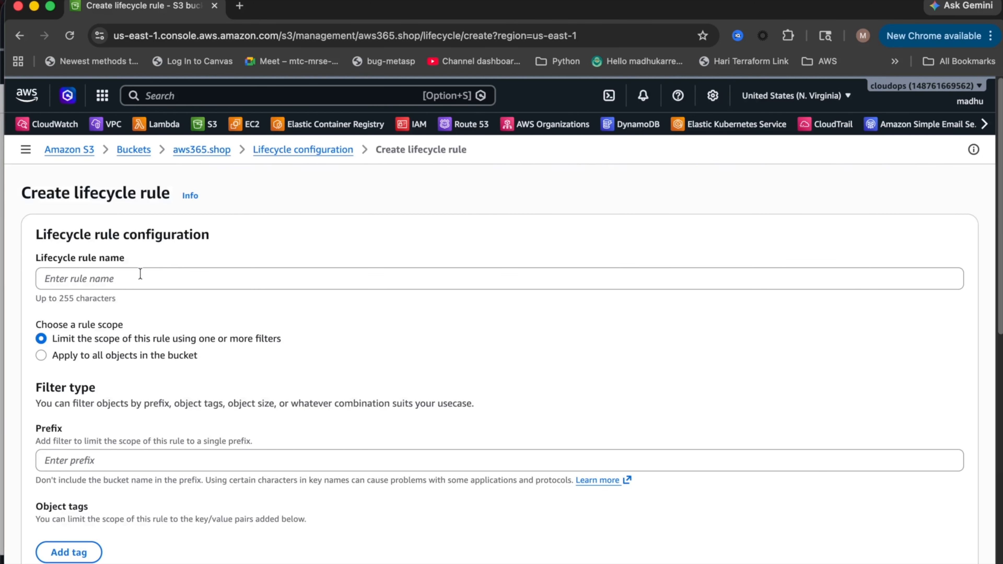
click(139, 274)
text(delete )
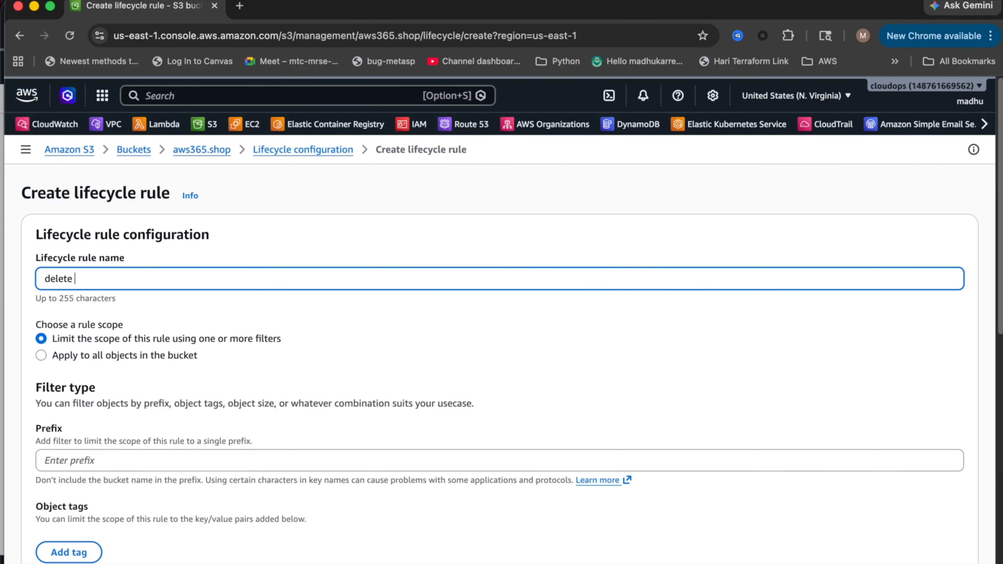
text(all objects after 30 days)
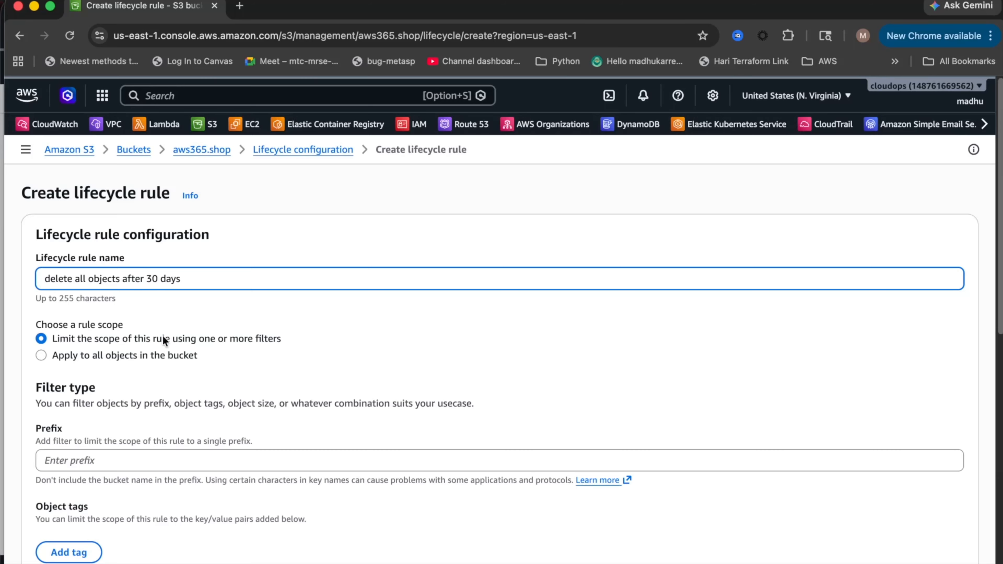
Set the rule scope to all objects in the bucket and acknowledge that it applies to all of them.
click(40, 354)
scroll(318, 356, down, 2)
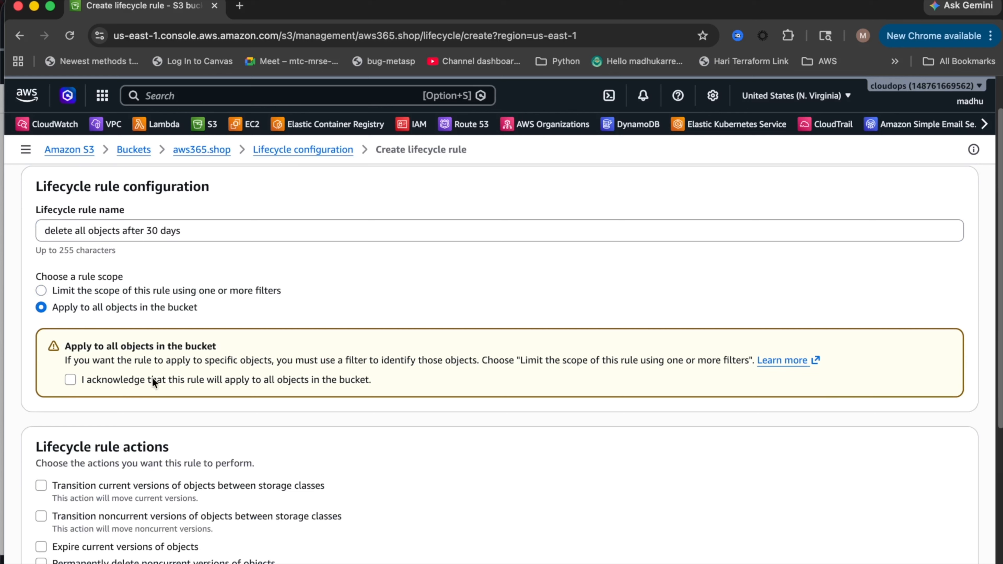
click(70, 381)
Enable transitioning current versions of objects between storage classes and acknowledge the transition cost per request.
scroll(195, 385, down, 5)
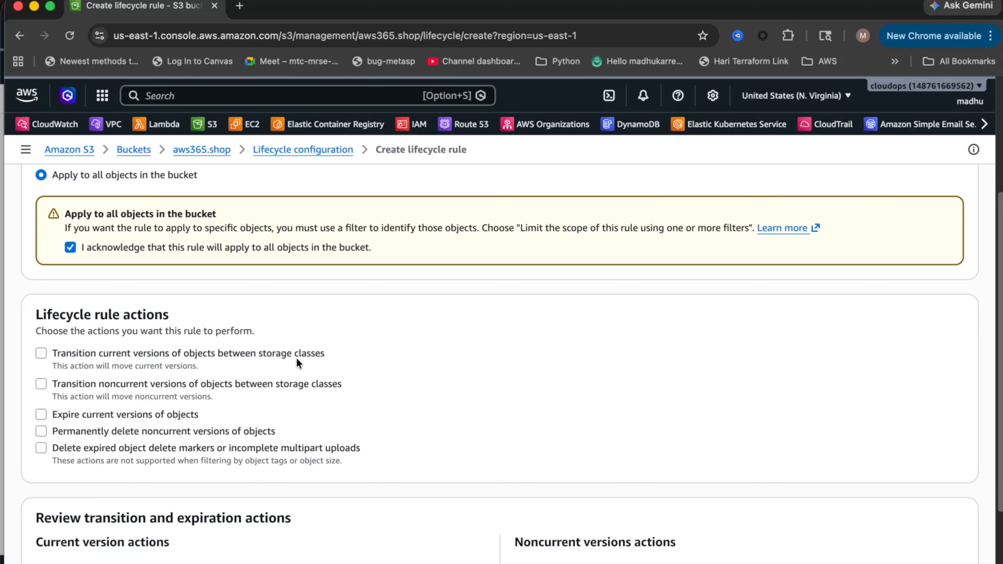
click(41, 352)
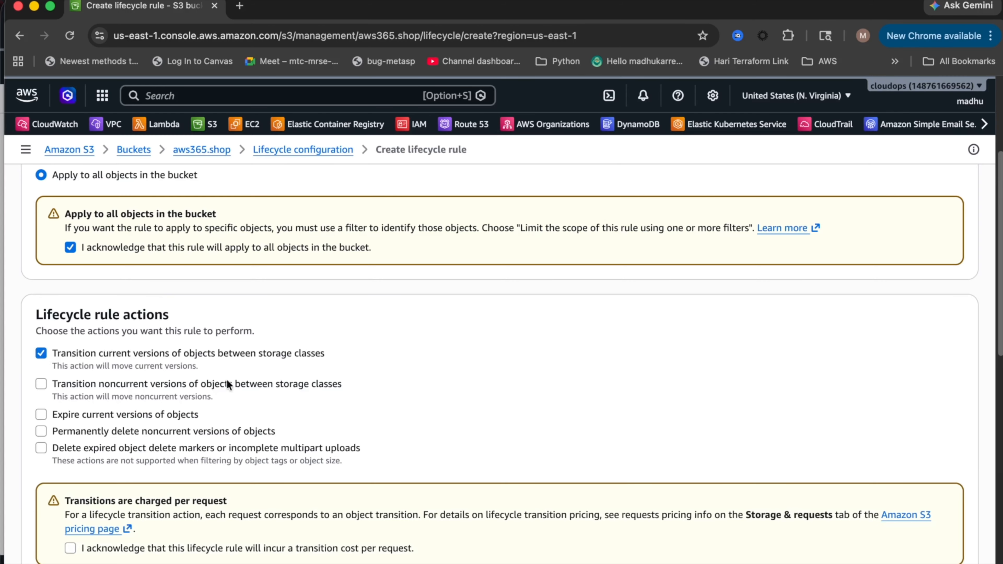
scroll(412, 406, down, 2)
scroll(326, 342, down, 2)
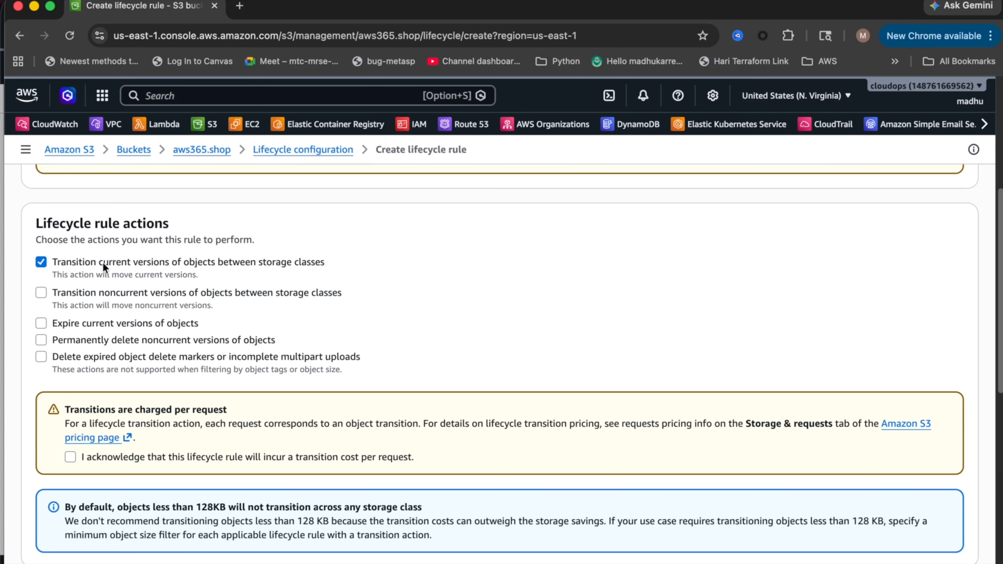
click(71, 457)
scroll(217, 454, down, 10)
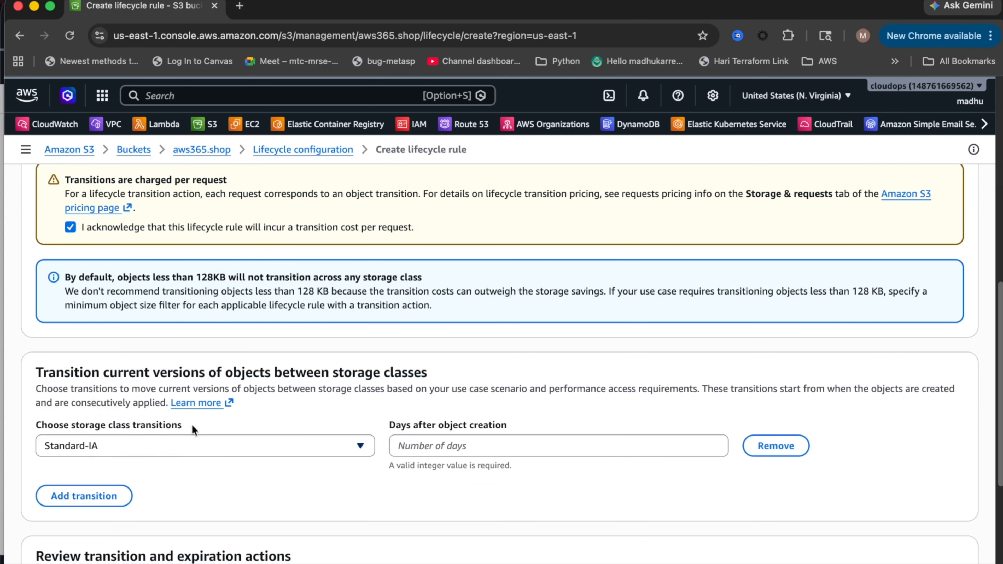
Set the Standard-IA transition of current versions to 4 days after object creation.
scroll(319, 324, up, 5)
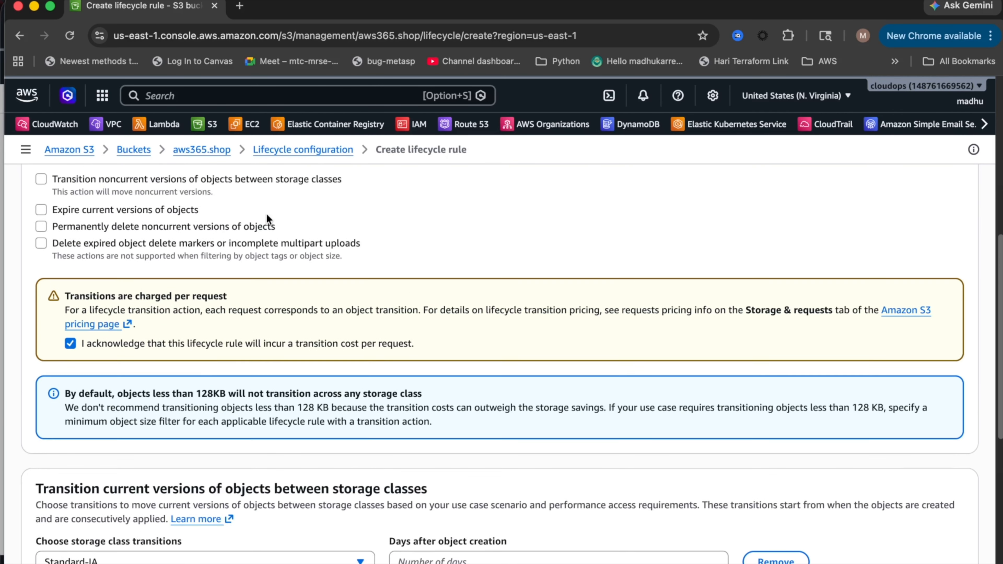
scroll(413, 265, up, 4)
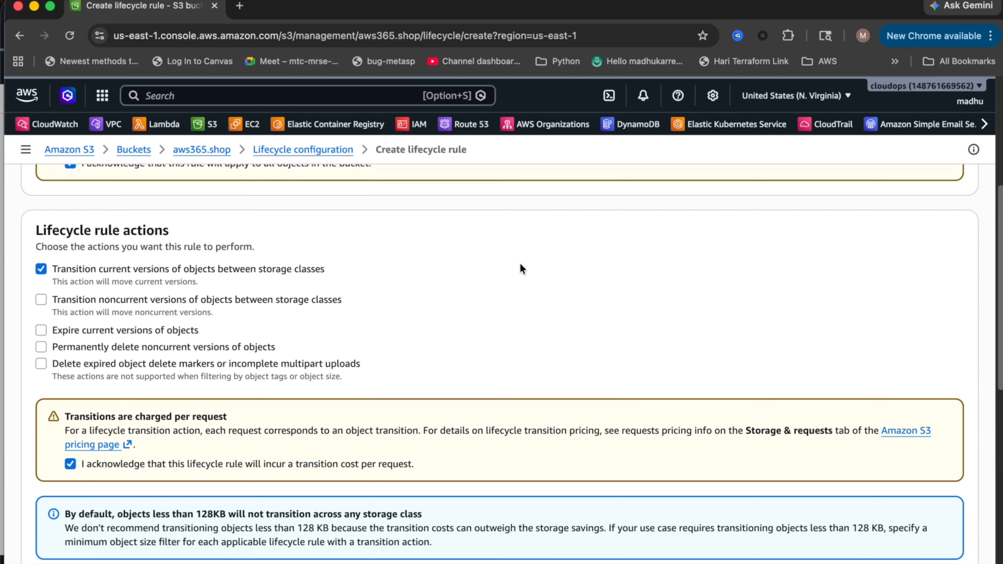
scroll(519, 267, down, 10)
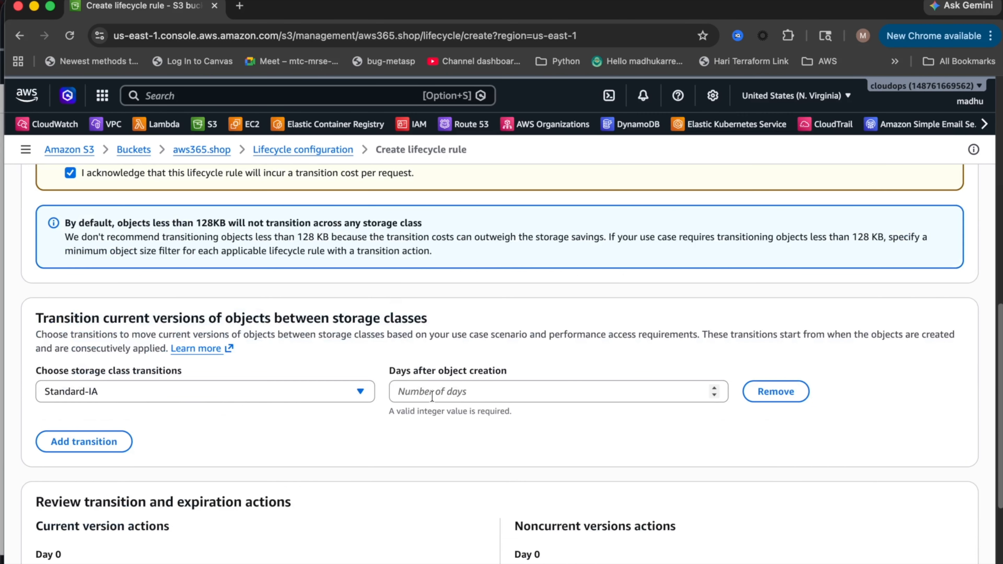
click(456, 395)
text(4)
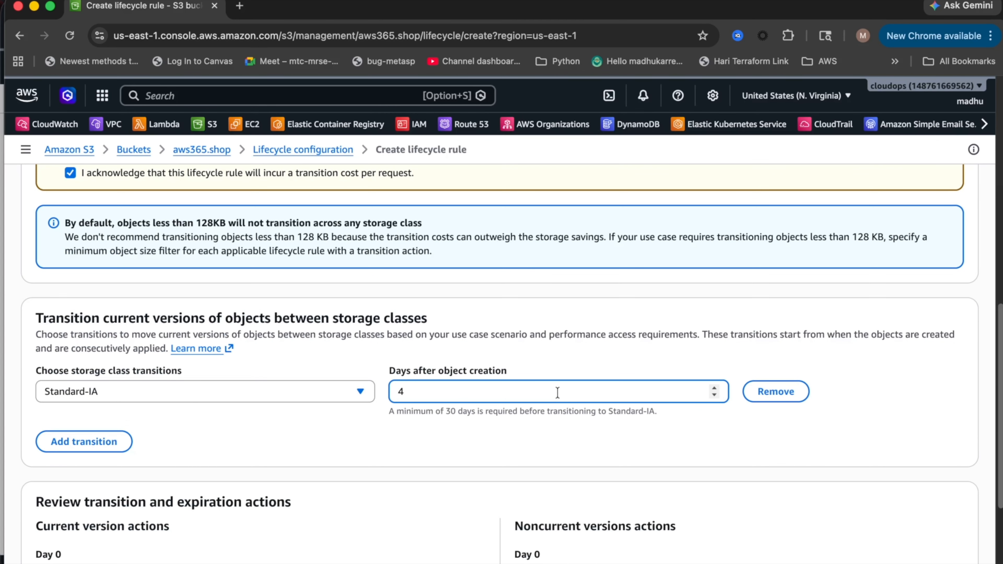
Add a second transition to One Zone-IA at 6 days after object creation.
click(105, 441)
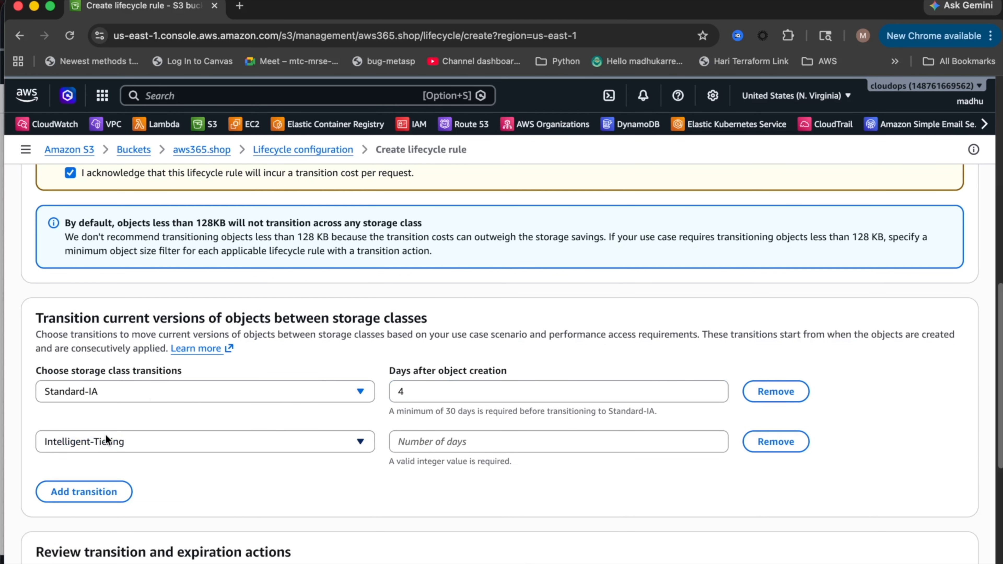
click(135, 440)
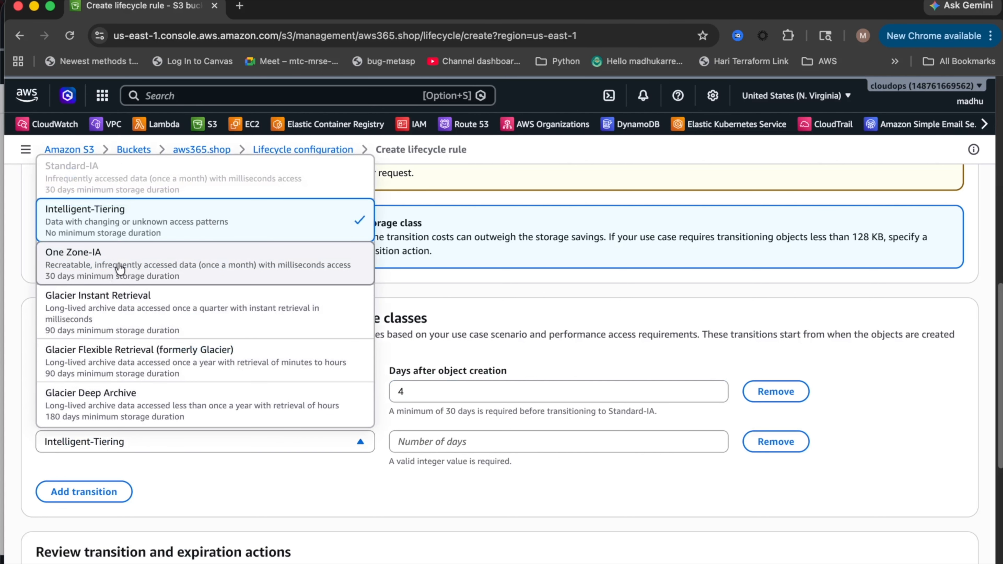
click(124, 267)
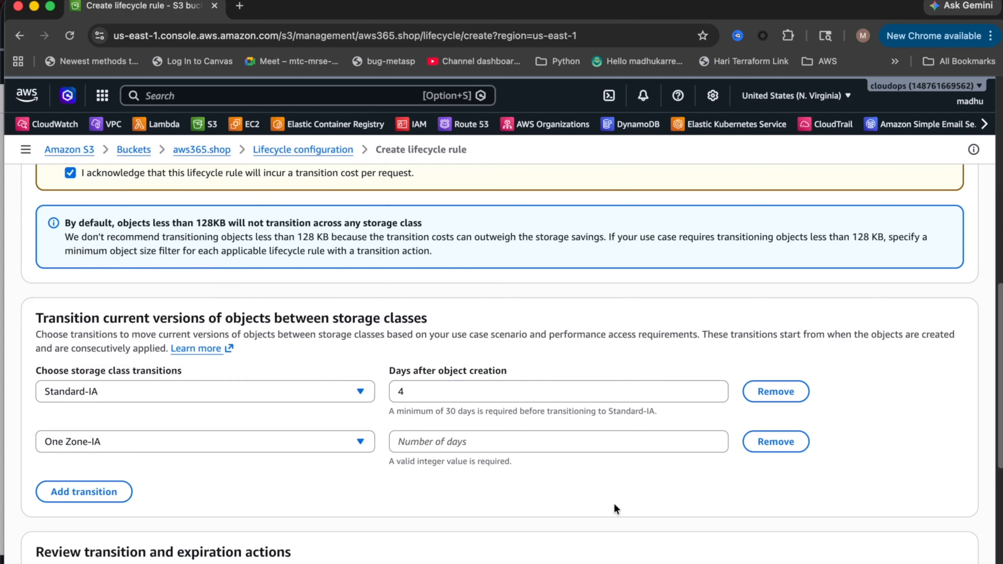
click(516, 439)
text(6)
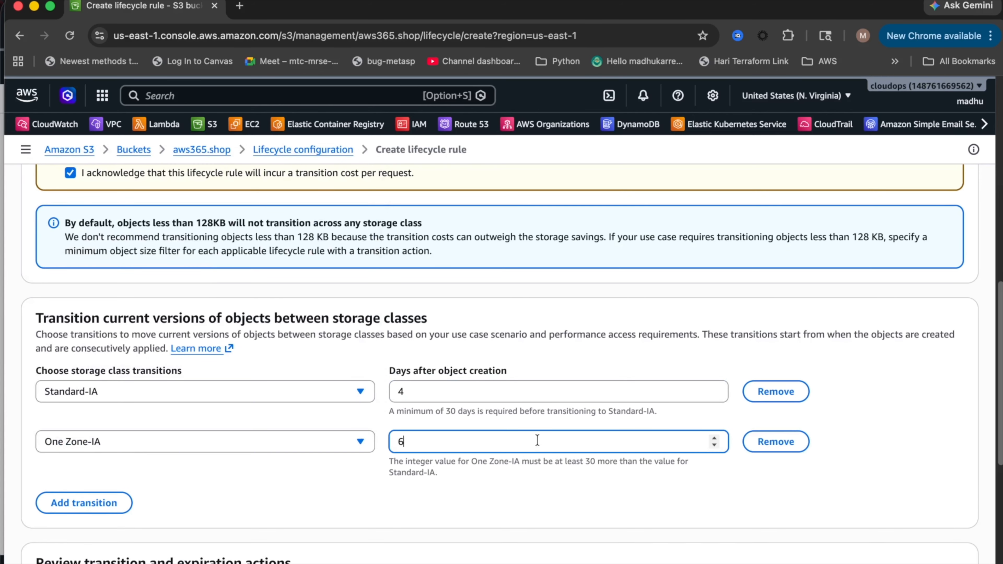
Deselect the rule action that transitions current versions of objects between storage classes.
scroll(272, 433, up, 5)
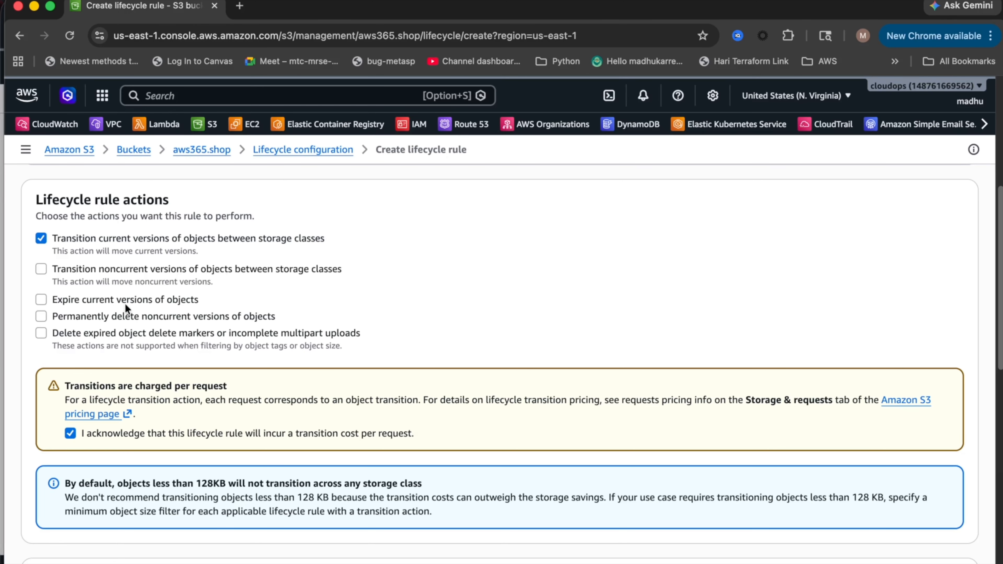
scroll(351, 284, up, 7)
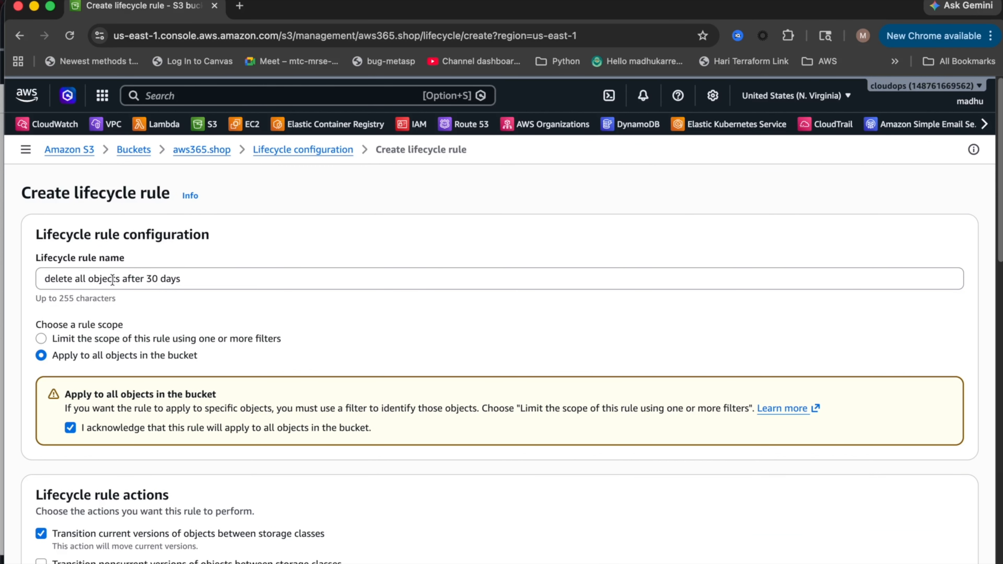
scroll(221, 302, down, 8)
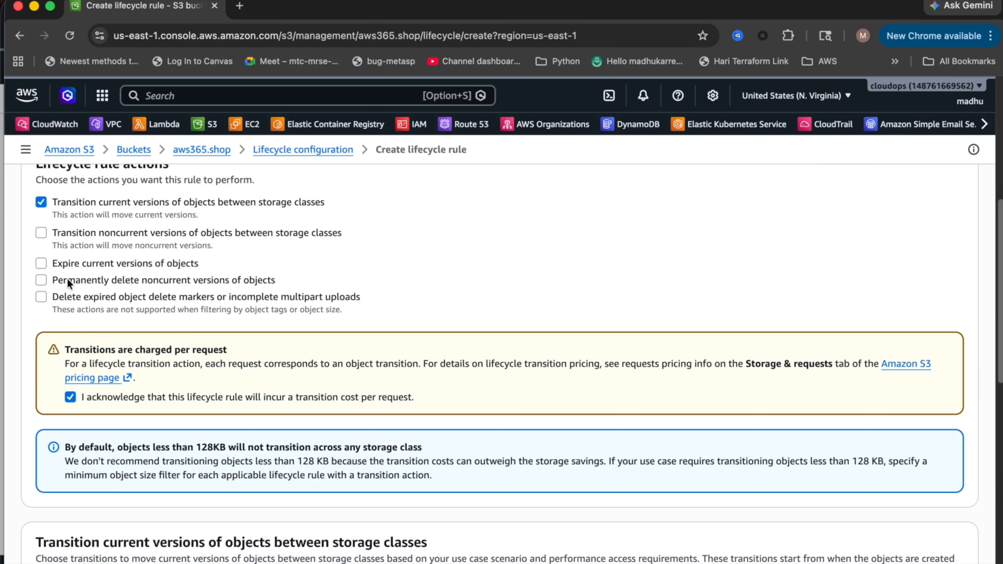
scroll(59, 269, up, 1)
click(41, 239)
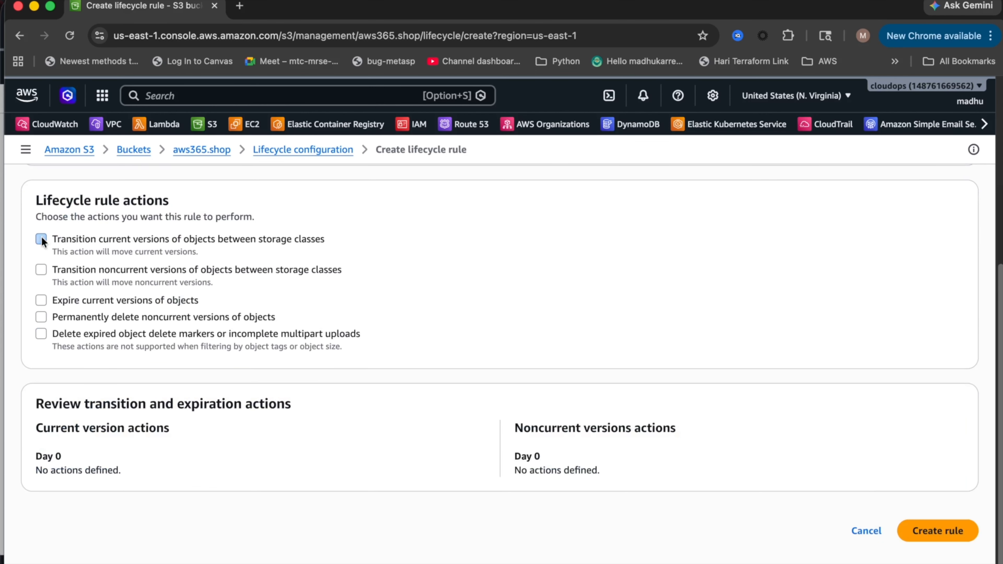
Enable expiring current versions of objects and set the expiration to 30 days after object creation.
click(41, 300)
scroll(251, 303, down, 1)
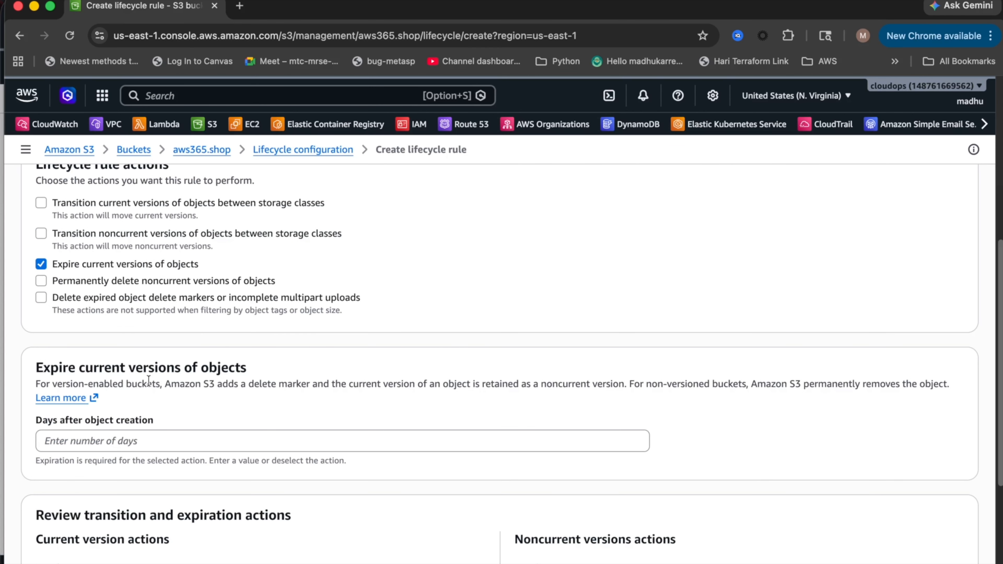
click(140, 440)
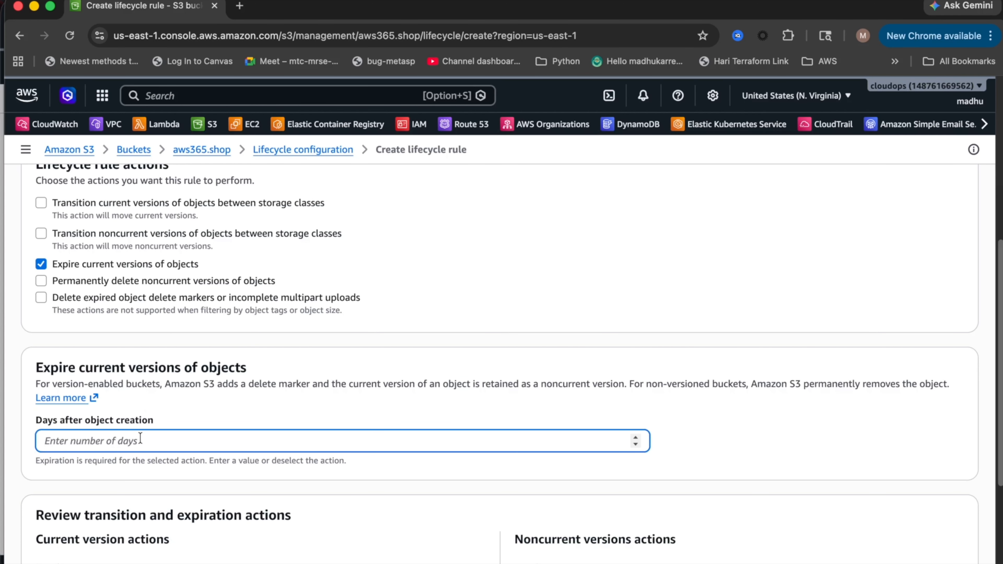
text(30)
Review the rule's expiration actions and create the lifecycle rule.
scroll(277, 438, down, 5)
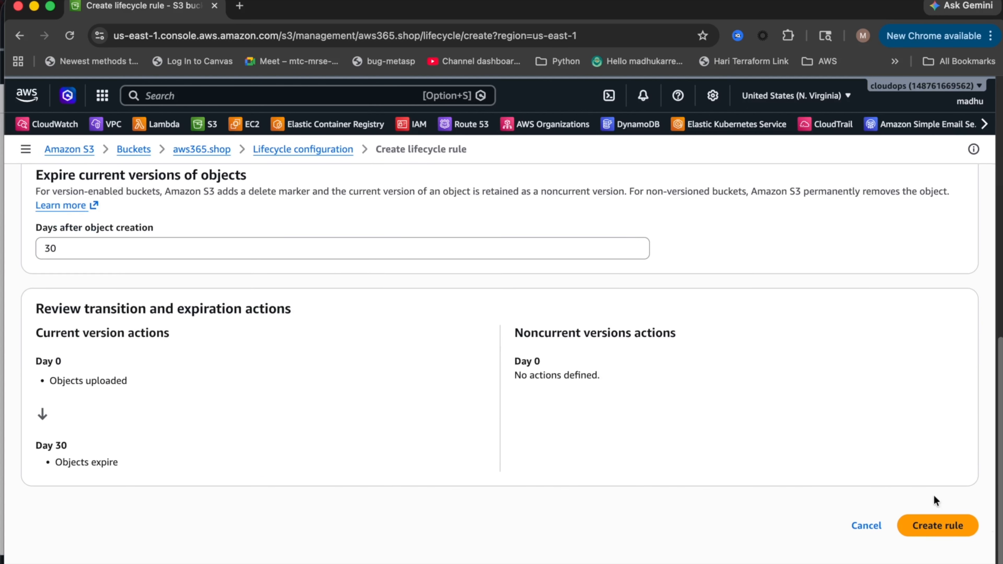
scroll(795, 434, up, 5)
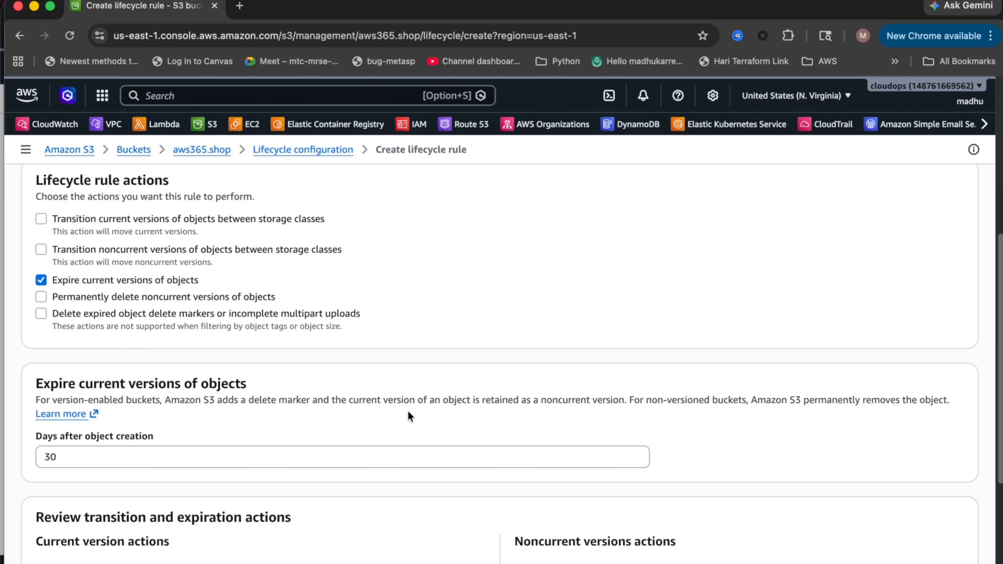
scroll(572, 418, down, 5)
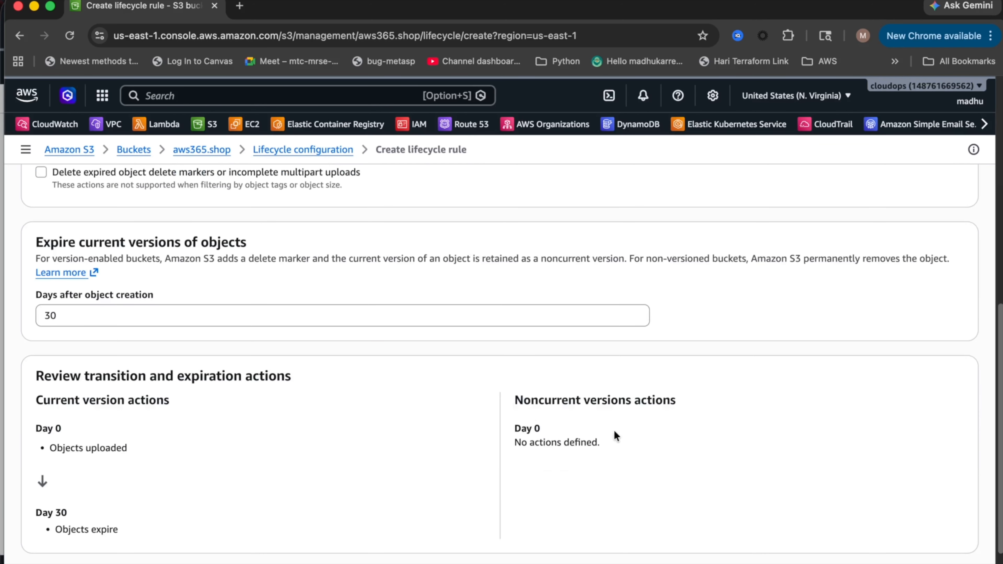
click(937, 522)
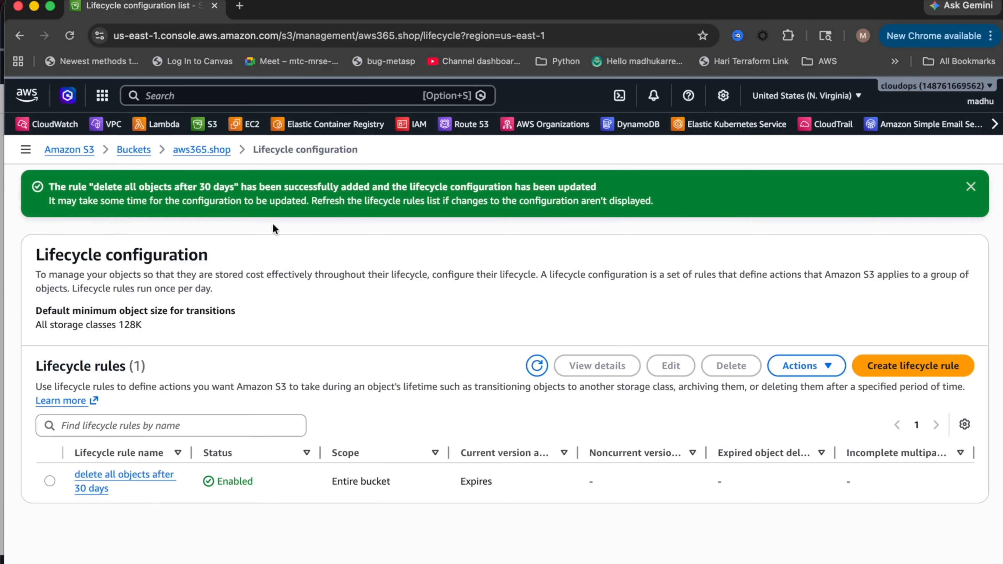
View the replication rule creation form of the aws365.shop bucket and return to the bucket's object list.
click(200, 151)
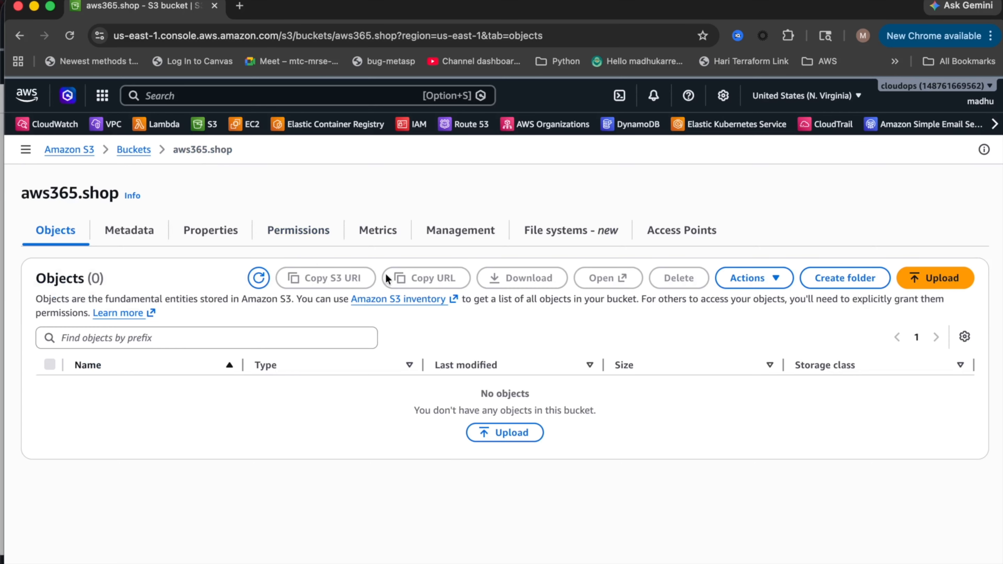
click(460, 231)
scroll(399, 425, down, 5)
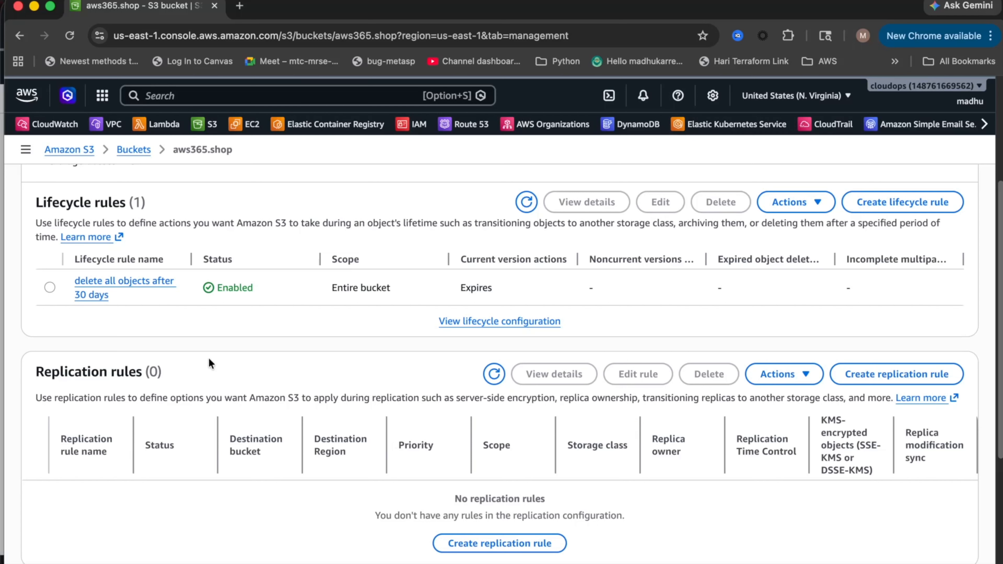
click(512, 545)
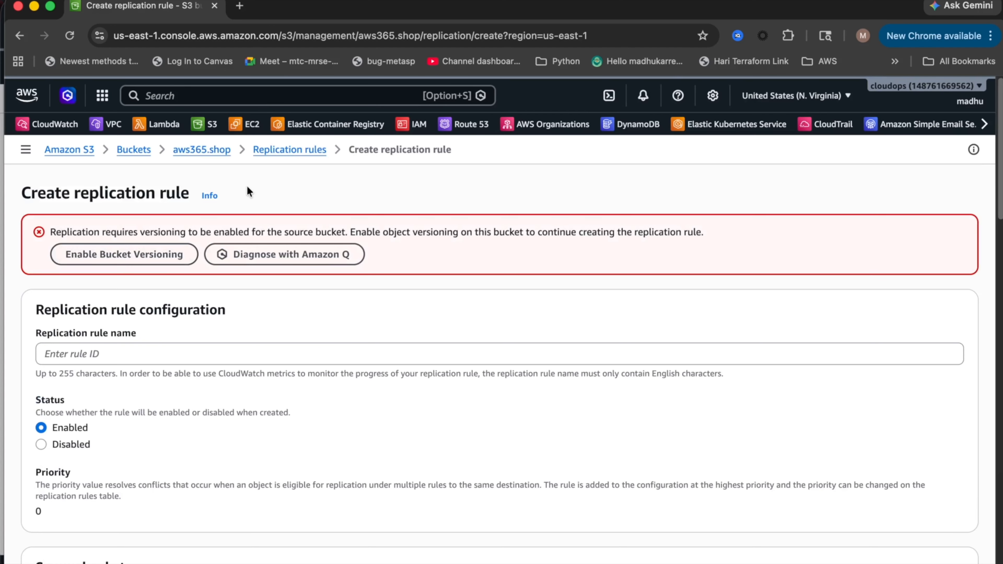
click(197, 151)
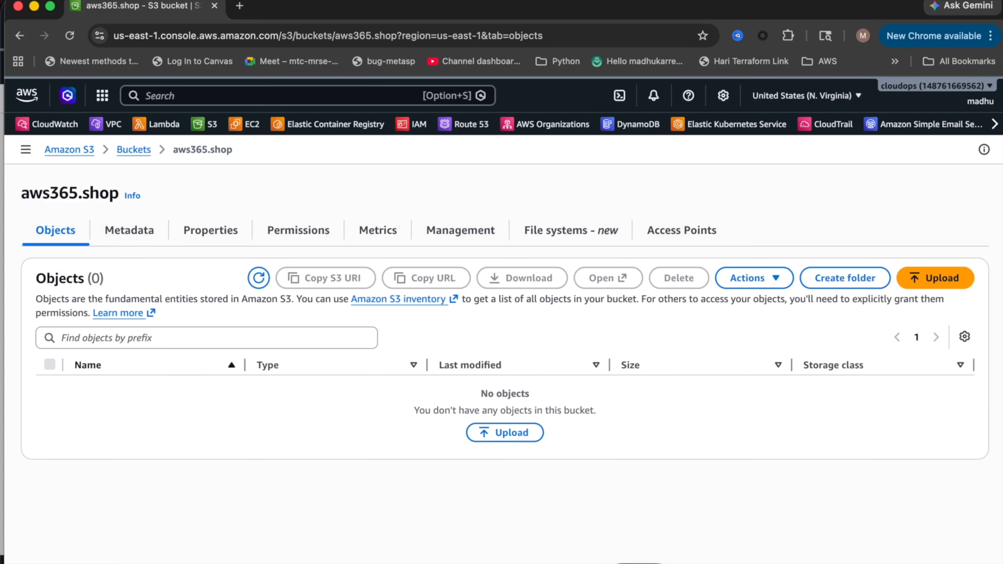
Switch to the terminal, clear it and use cat to create hello.txt on the Desktop with the text "Hello first version".
click(639, 563)
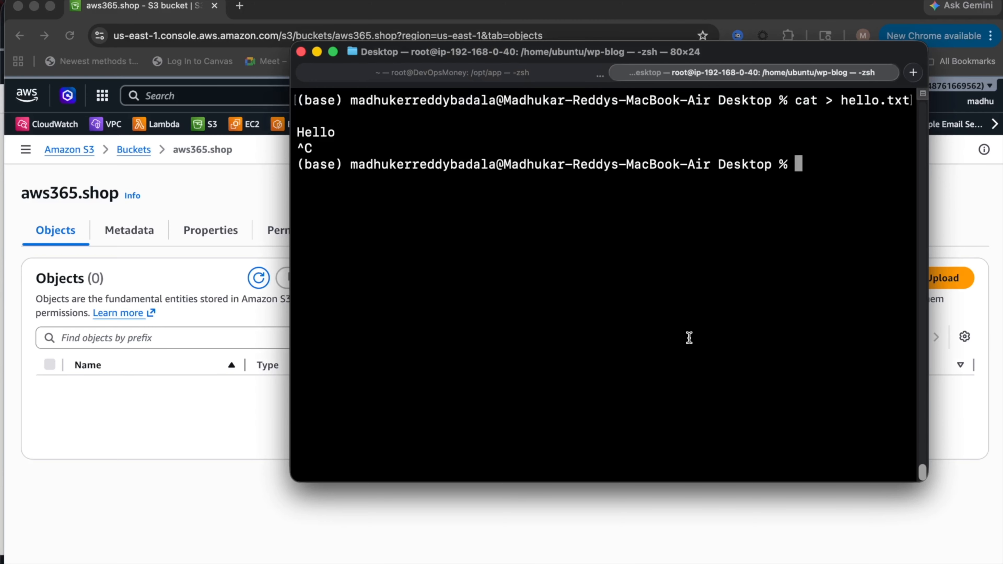
key(super+k)
text(cat )
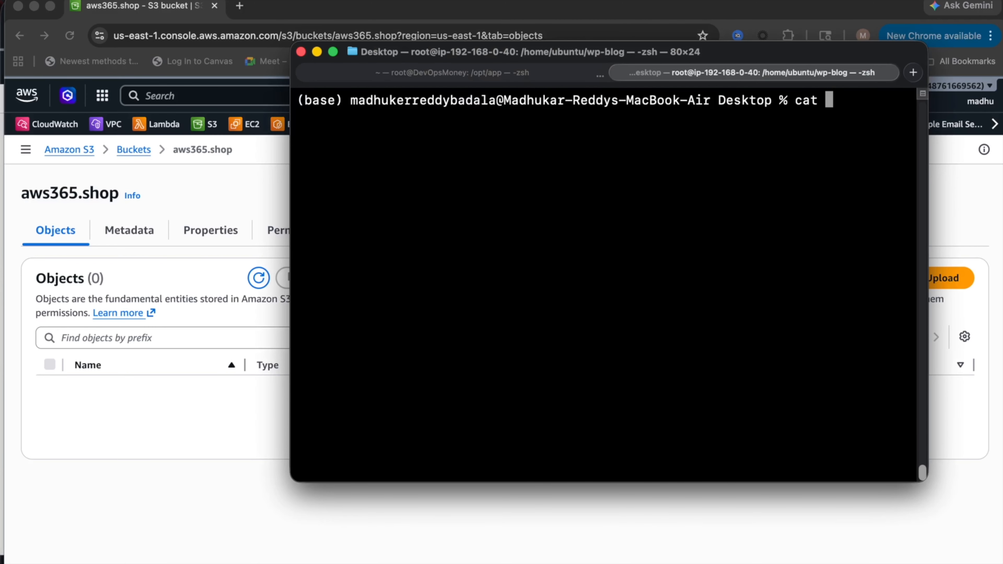
text(> hello.txt)
key(Return)
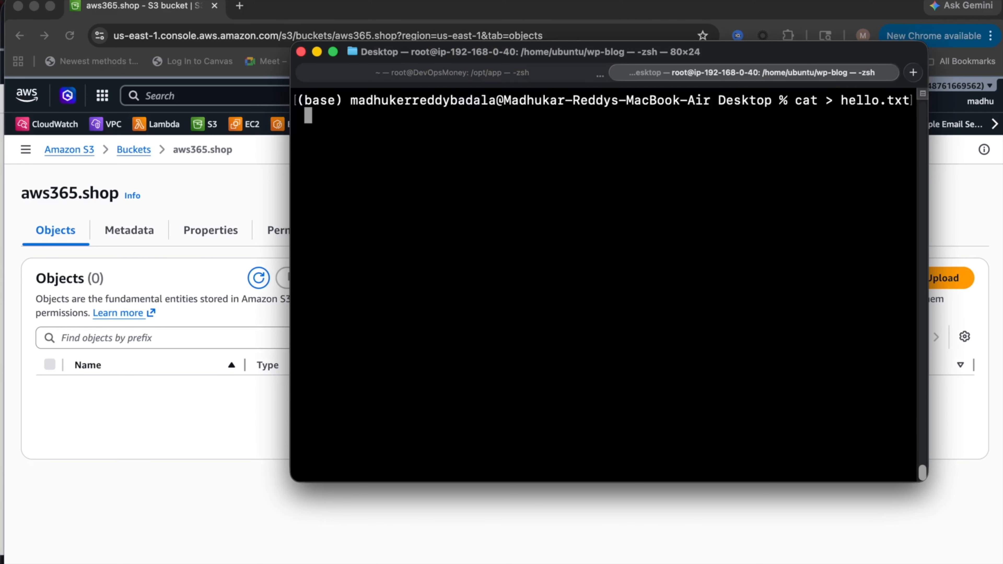
text(Hello )
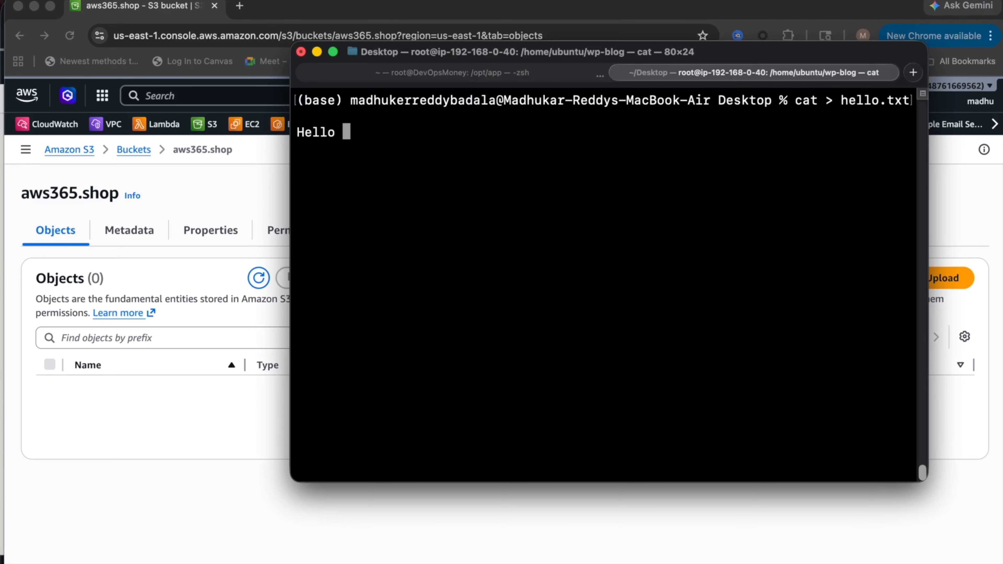
text(first version)
key(Return)
key(ctrl+c)
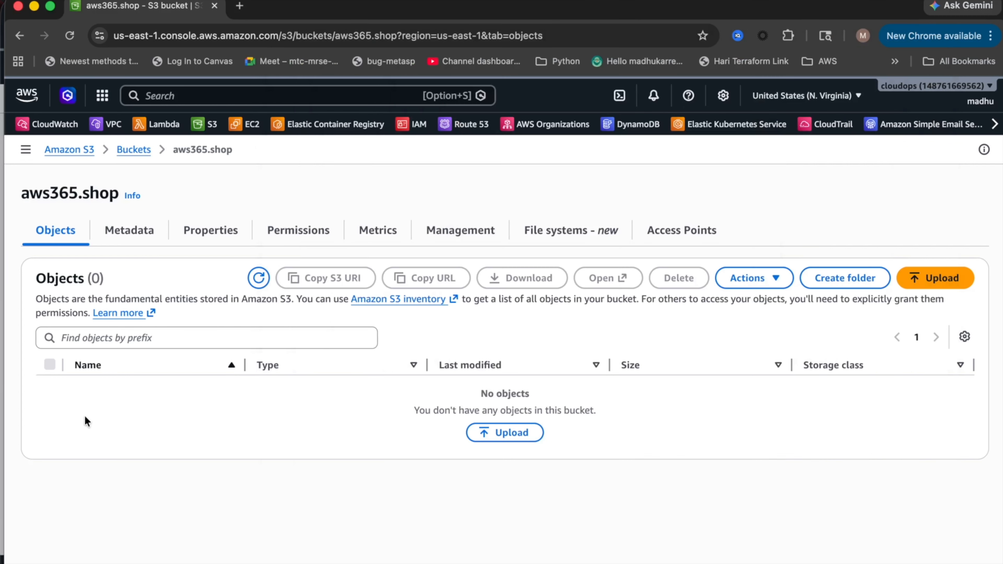
Upload hello.txt from the Desktop to the aws365.shop bucket and return to the bucket's object list.
click(85, 417)
click(512, 432)
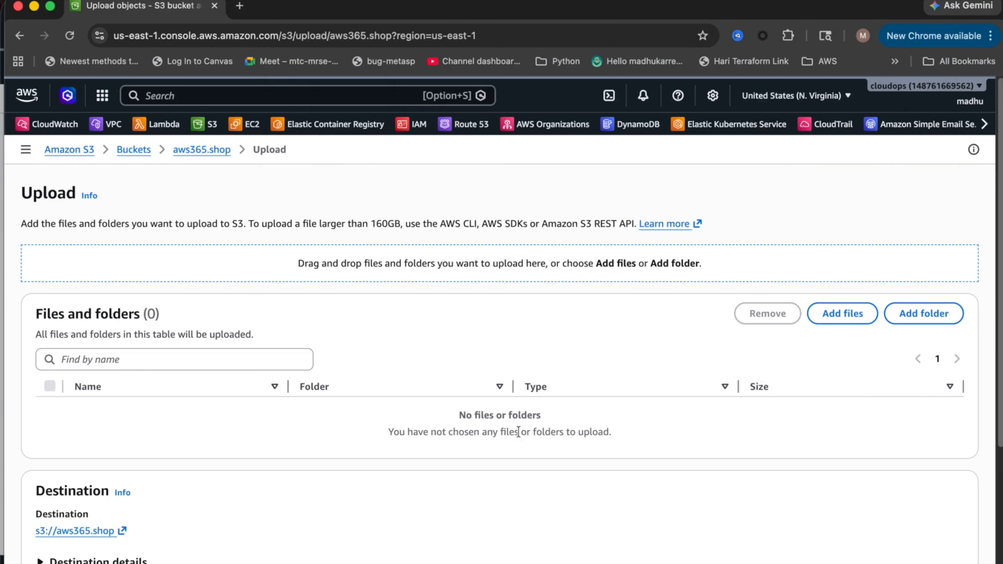
click(847, 309)
double_click(387, 207)
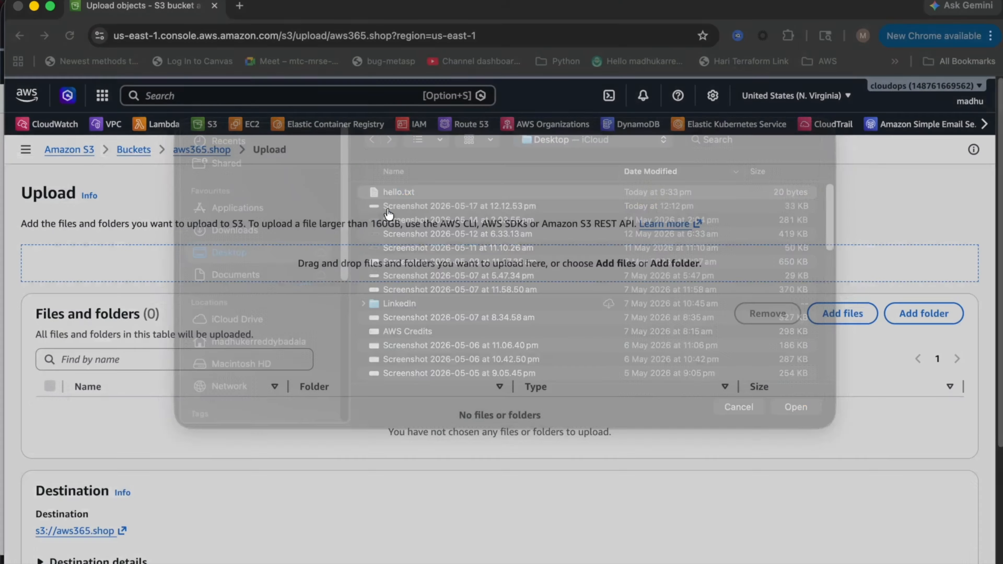
scroll(434, 238, down, 5)
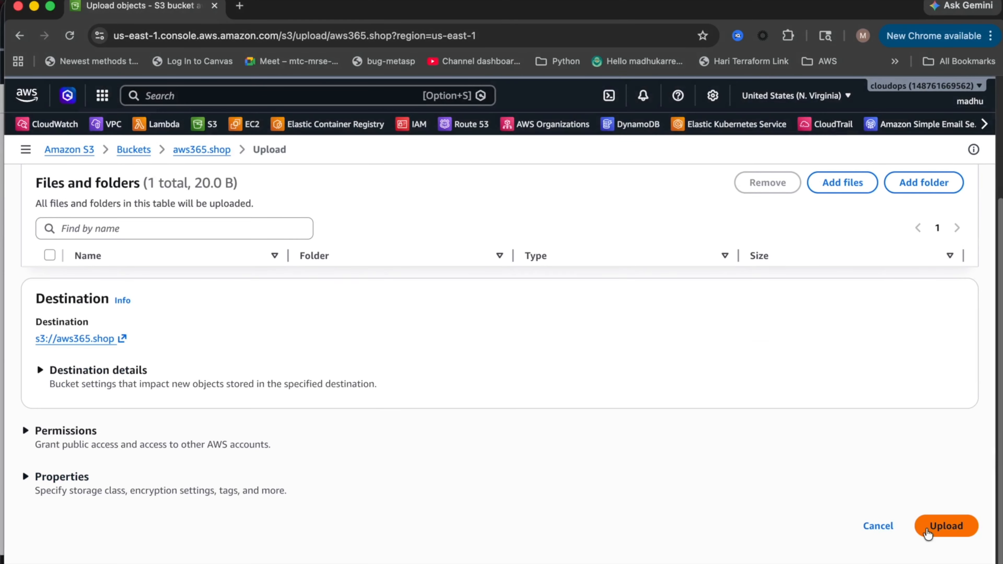
click(946, 526)
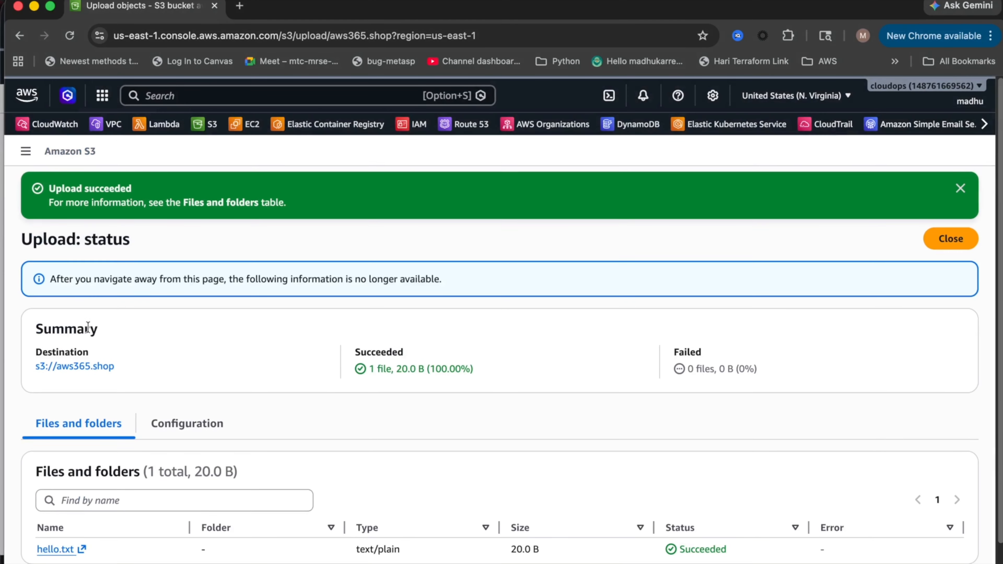
click(93, 366)
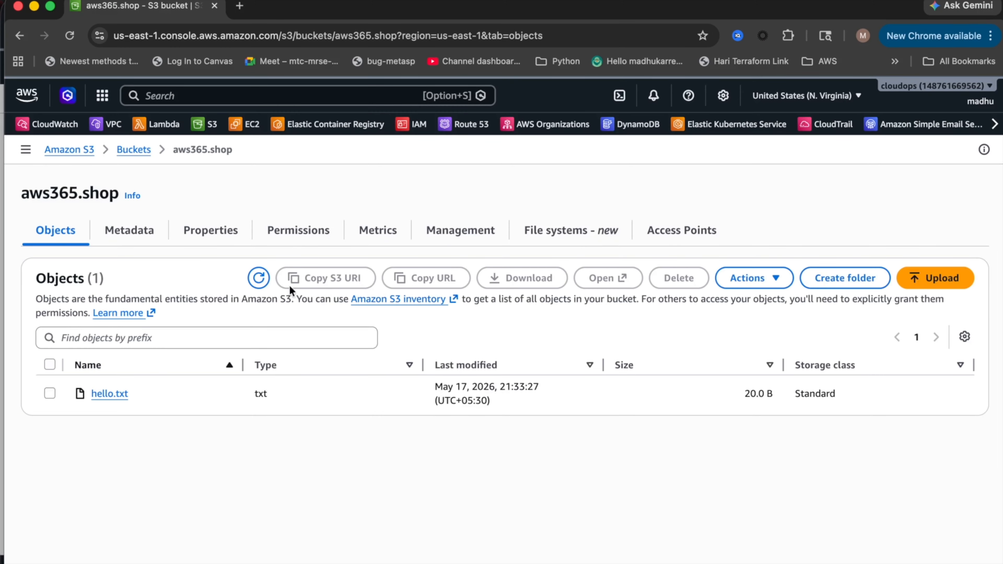
Permanently delete hello.txt from the aws365.shop bucket, confirming with "permanently delete", and open the bucket's upload form again.
click(259, 278)
click(50, 393)
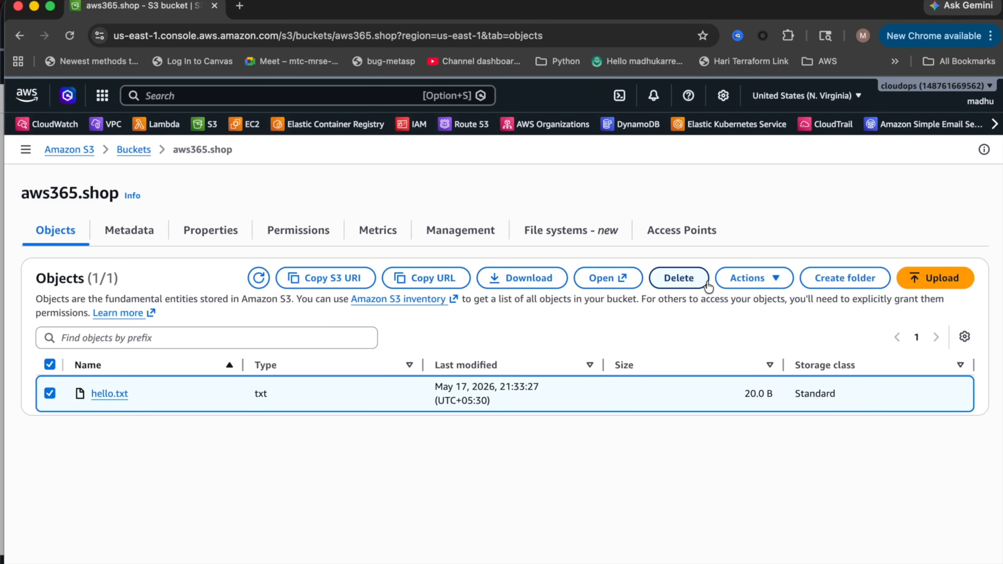
click(705, 282)
drag(153, 491, 238, 492)
click(223, 509)
key(super+v)
scroll(237, 493, down, 2)
click(943, 527)
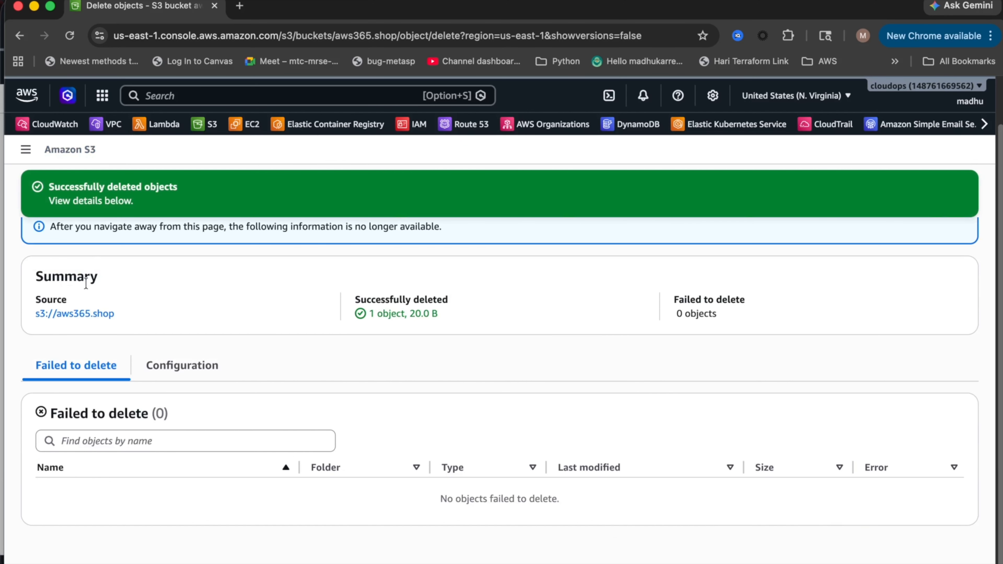
click(77, 313)
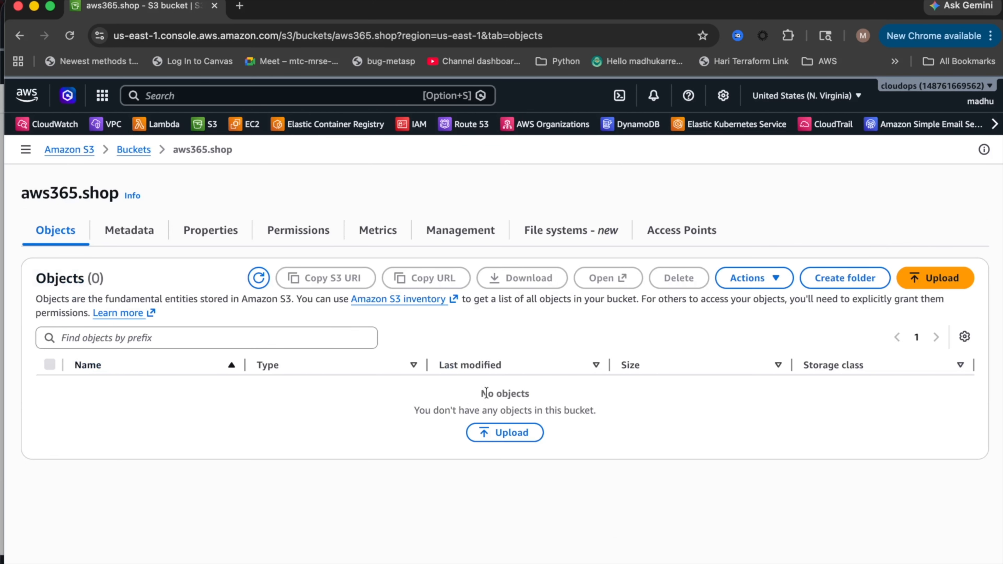
click(494, 434)
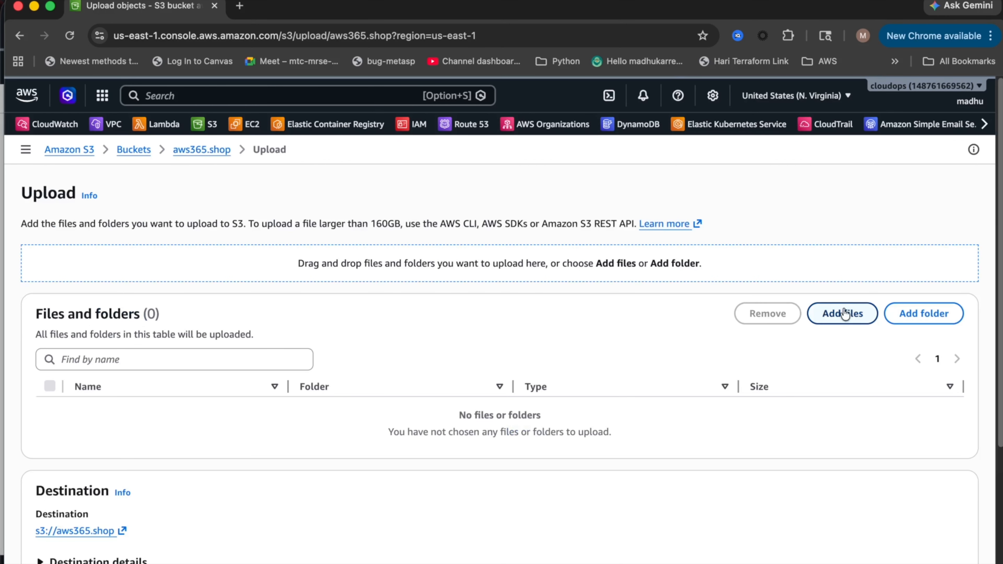
click(842, 314)
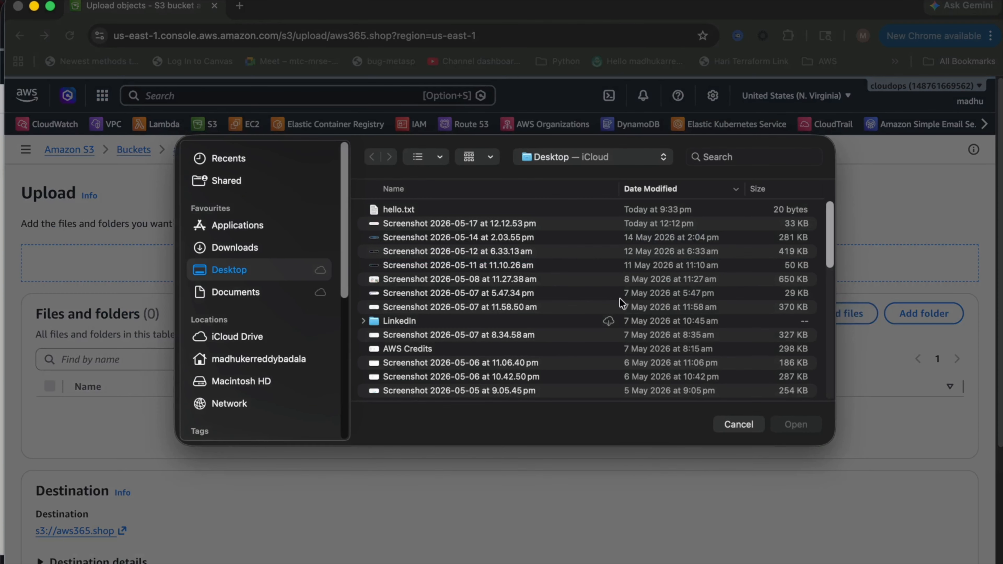
click(400, 209)
click(738, 425)
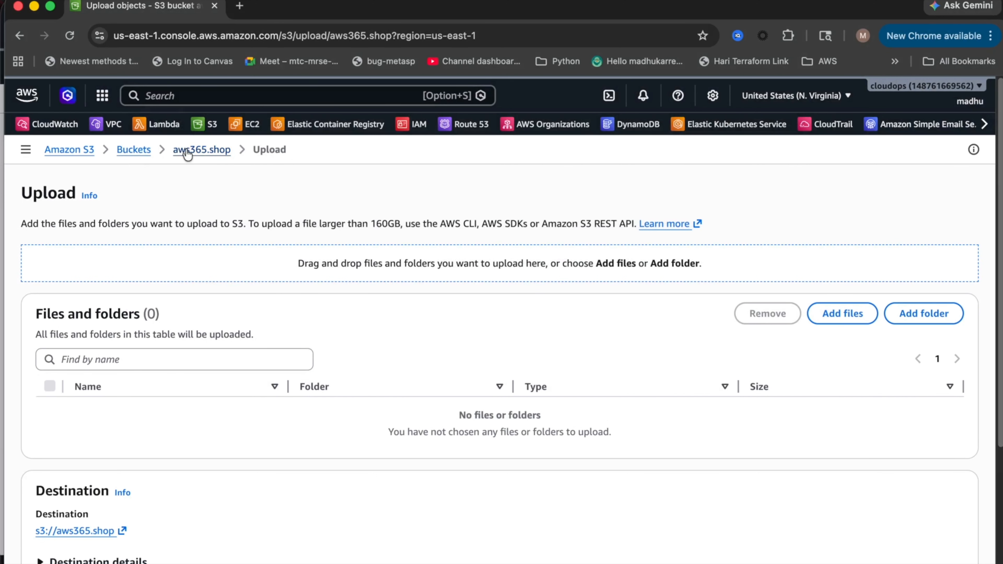
Add hello.txt from the Desktop, upload it to the aws365.shop bucket and close the upload status page.
click(833, 315)
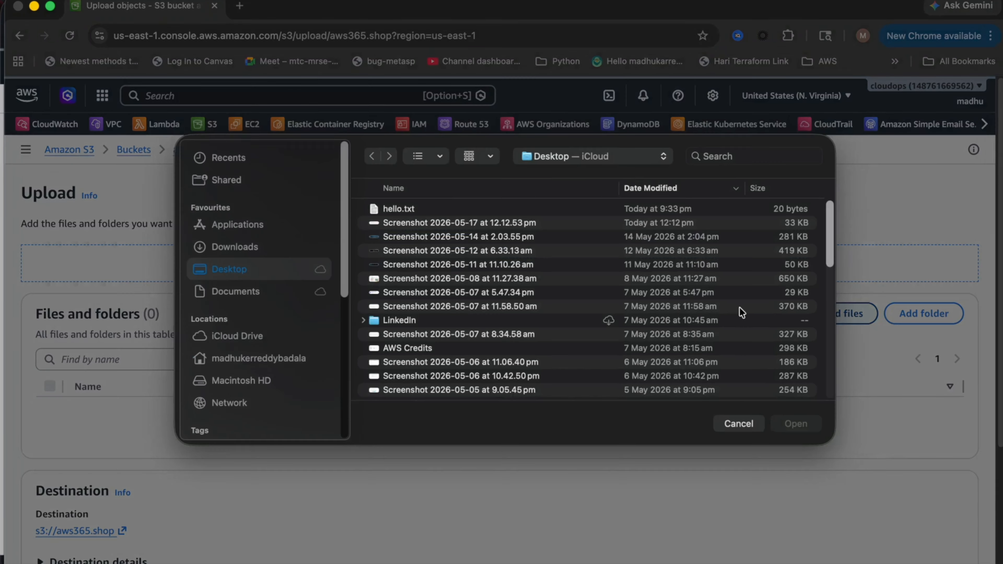
click(378, 212)
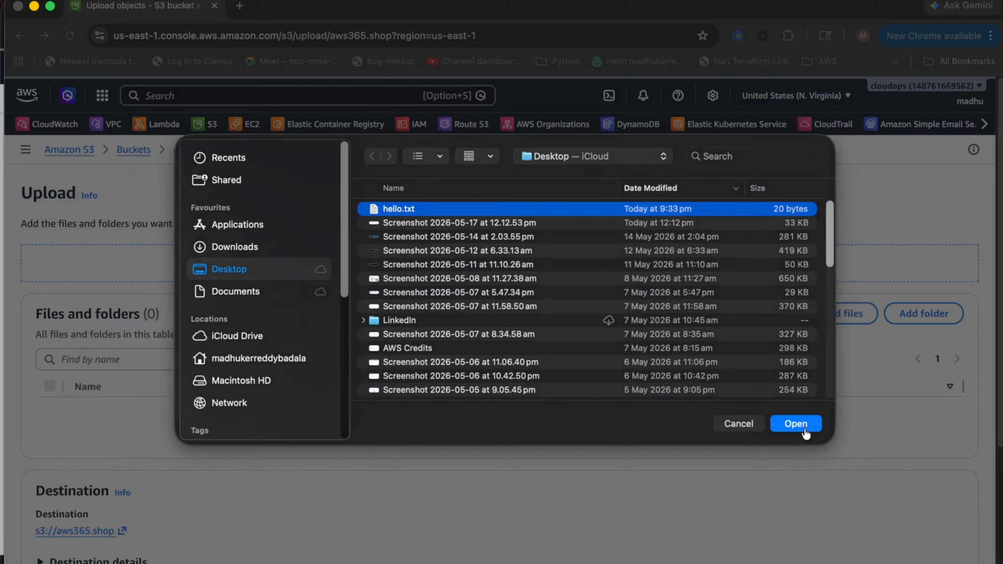
click(802, 424)
scroll(859, 505, down, 5)
click(943, 526)
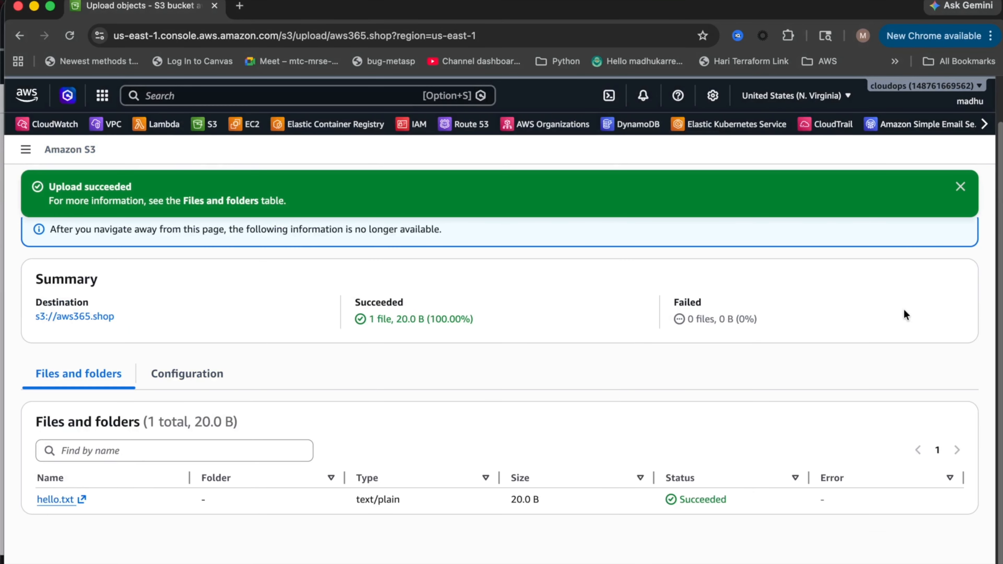
click(957, 187)
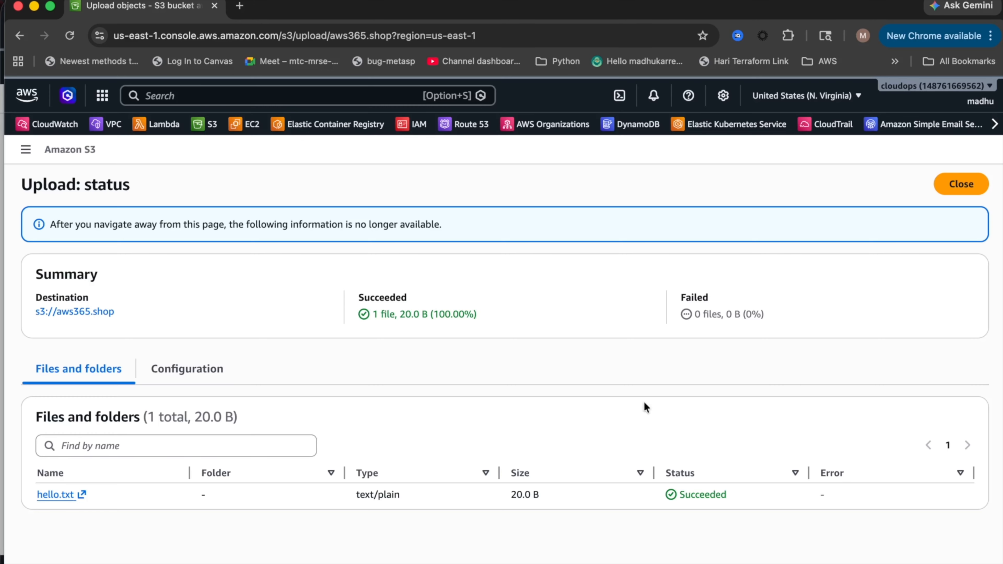
click(961, 187)
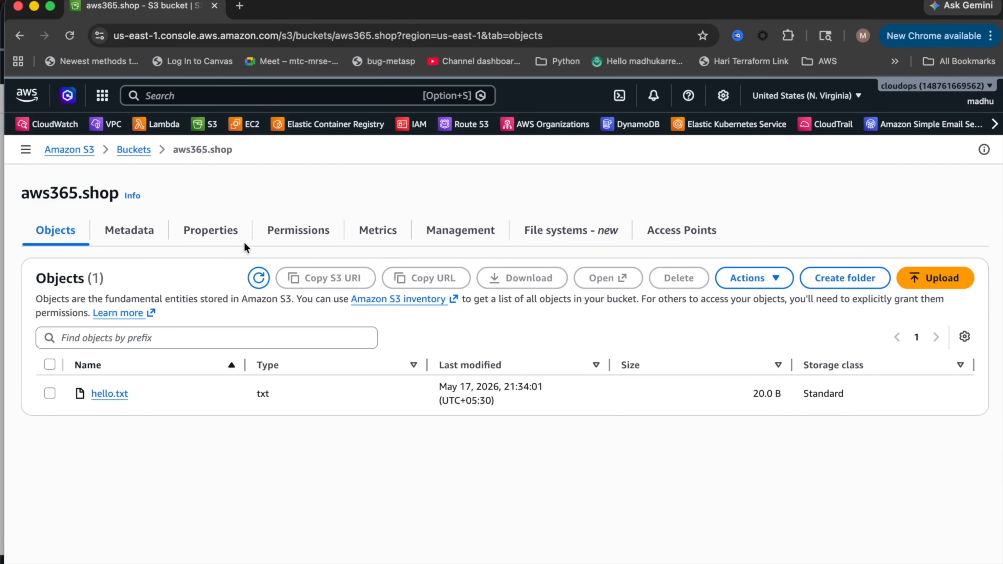
Enable Bucket Versioning in the aws365.shop bucket's properties and save the changes.
click(221, 235)
scroll(146, 389, down, 2)
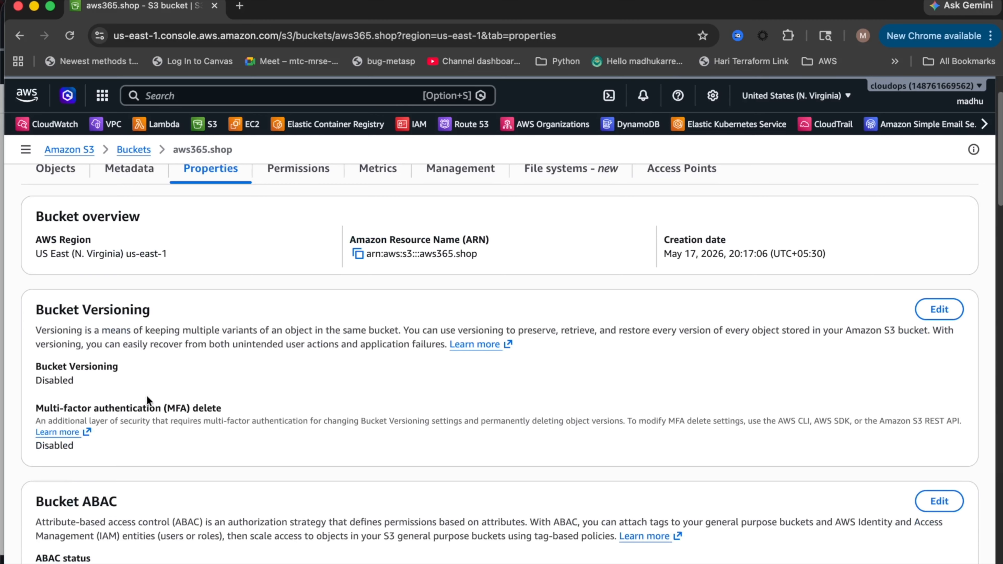
click(939, 314)
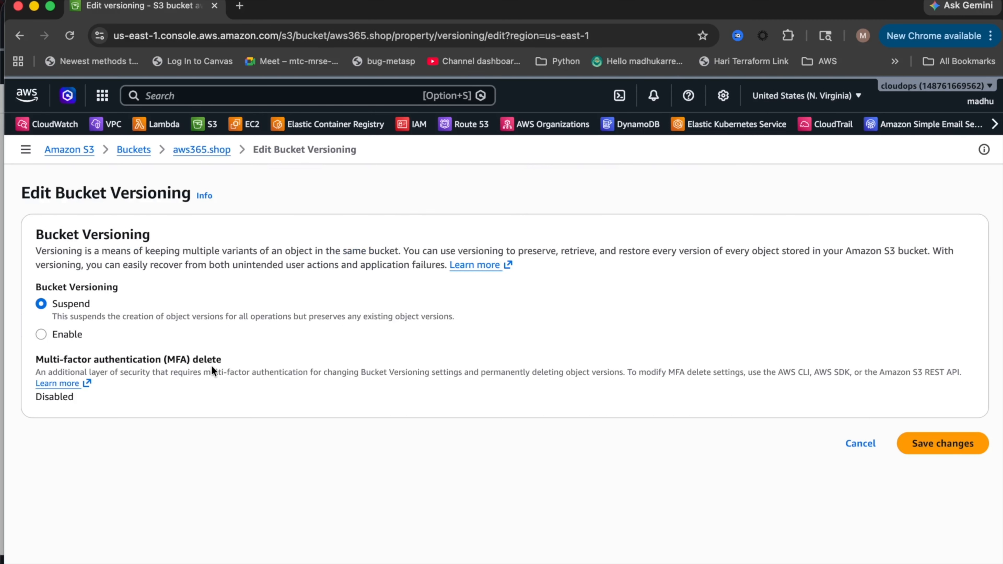
click(41, 335)
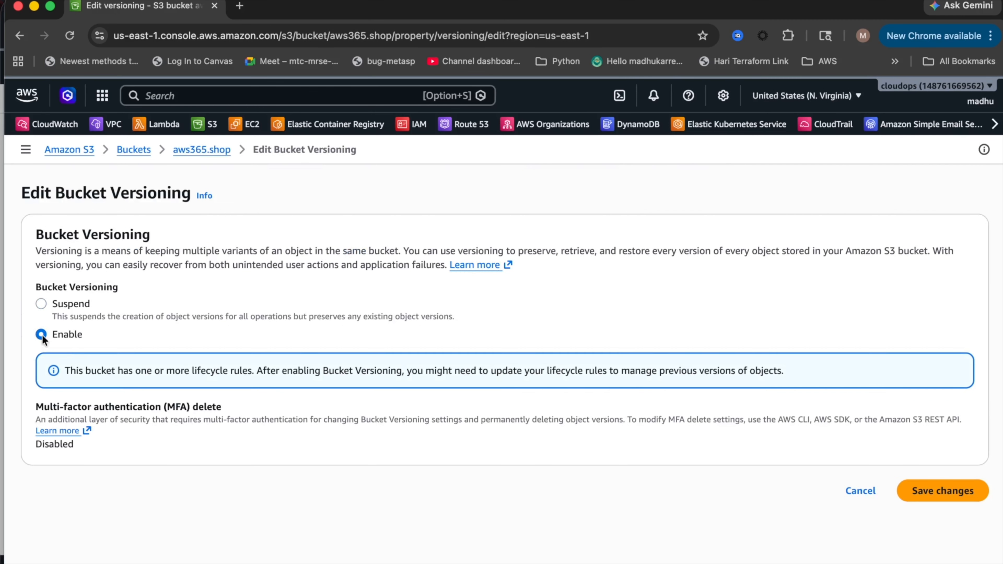
click(941, 490)
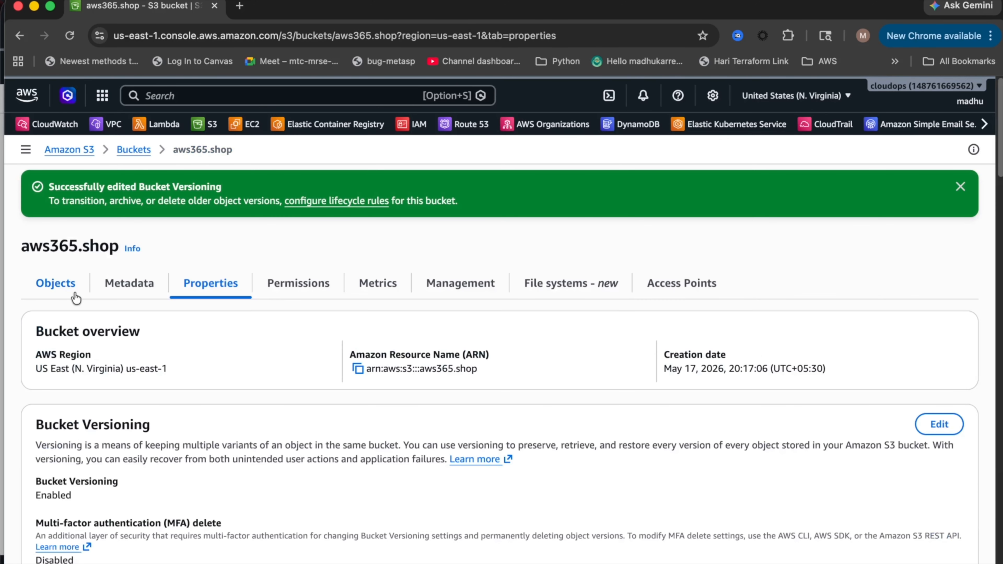
Delete hello.txt from the versioned bucket, confirming with "delete", and return to the object list.
click(81, 297)
click(50, 393)
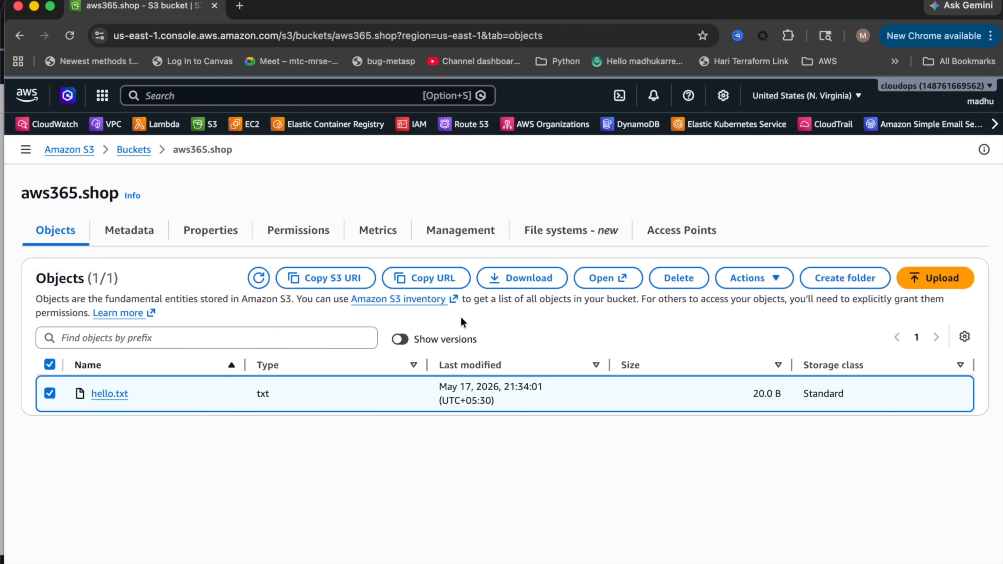
click(663, 282)
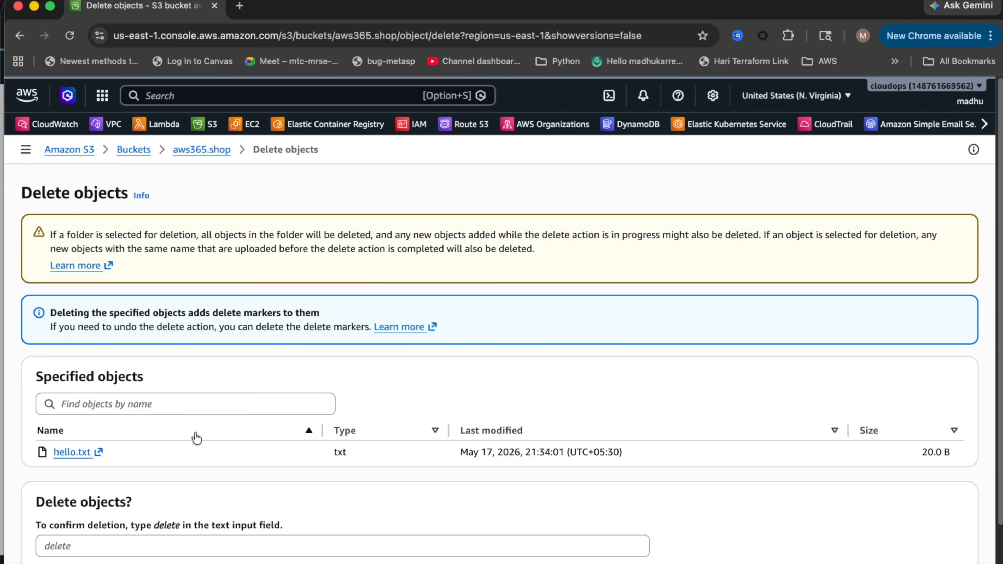
scroll(303, 460, down, 3)
click(251, 478)
text(de)
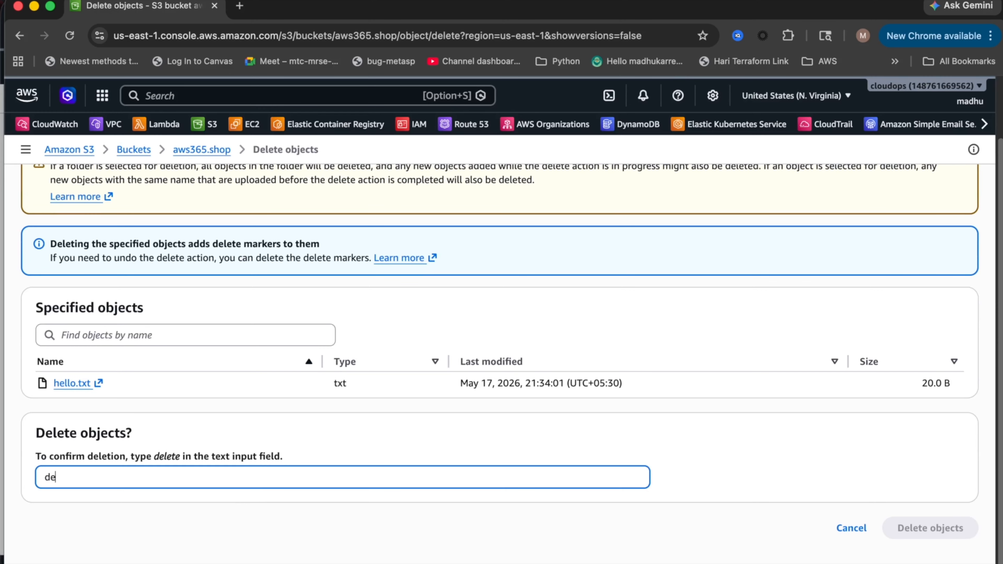
text(lete)
click(907, 528)
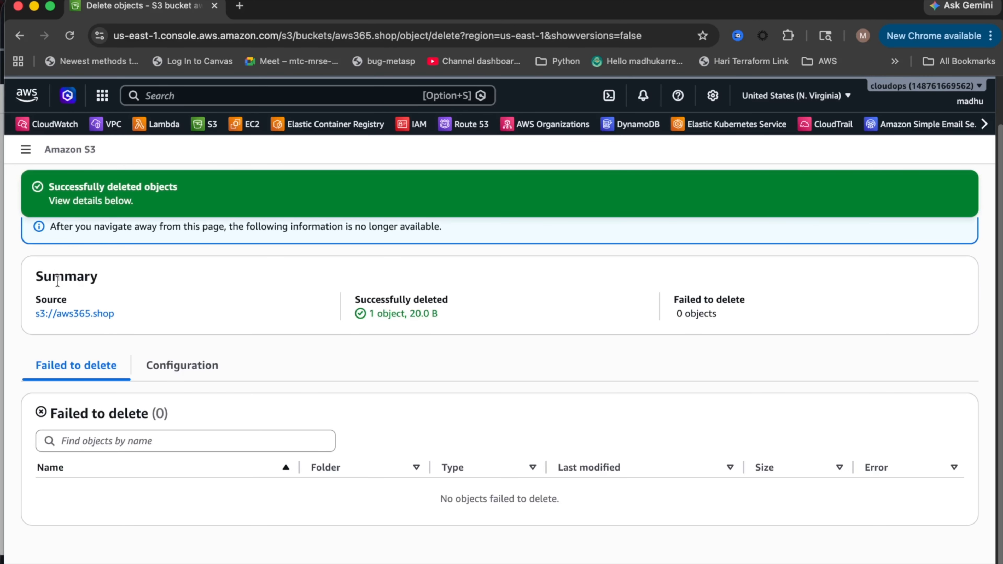
click(63, 314)
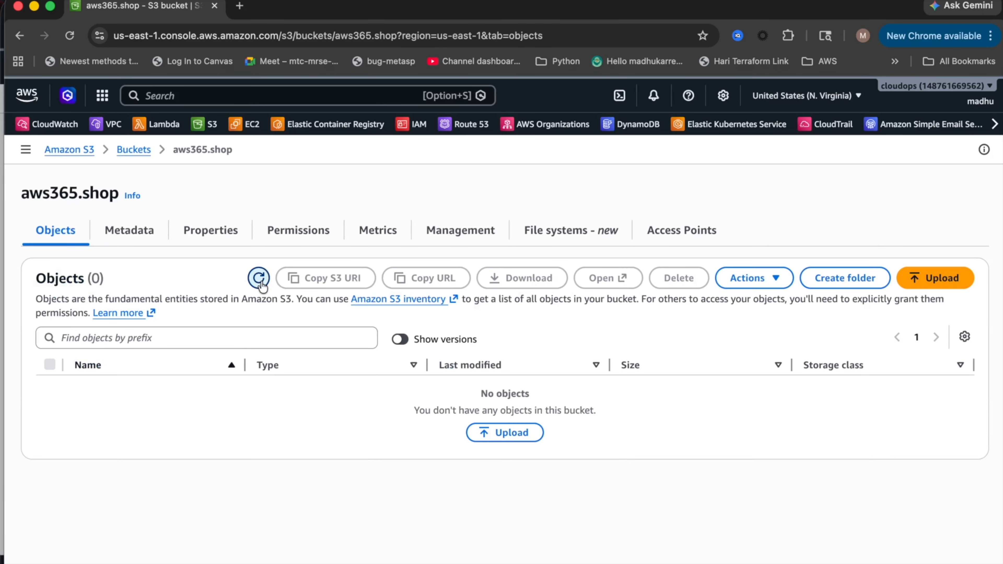
Refresh the bucket's object list, show object versions and examine the type of the newest hello.txt entry.
click(259, 277)
click(406, 338)
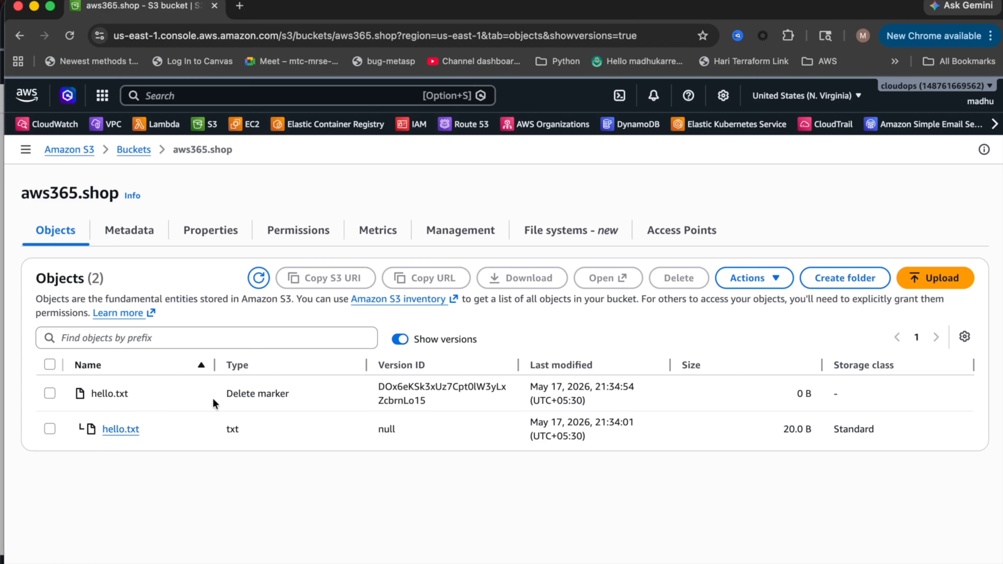
drag(193, 393, 295, 399)
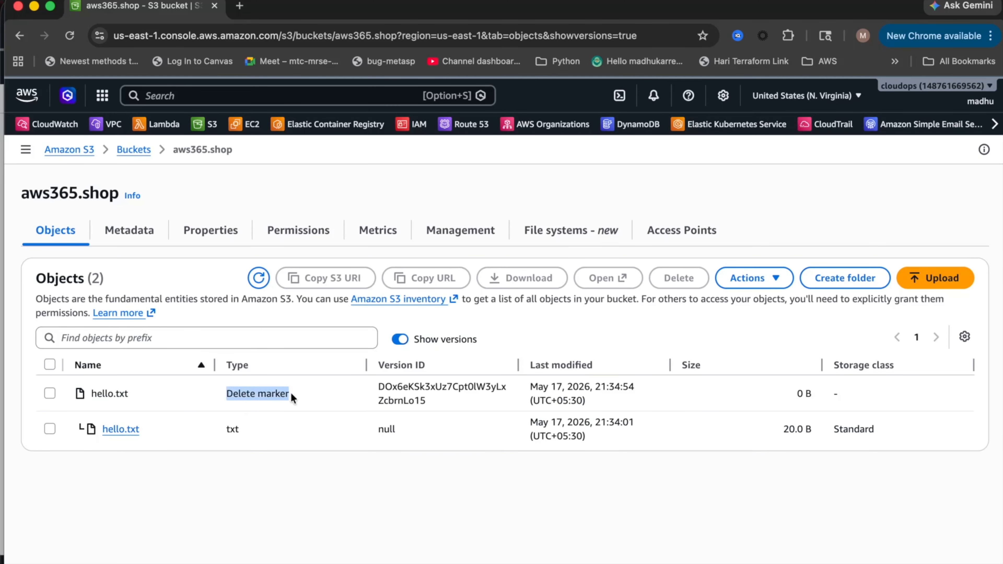
Permanently delete the delete marker of hello.txt, confirming with "permanently delete", and return to the object list.
click(50, 394)
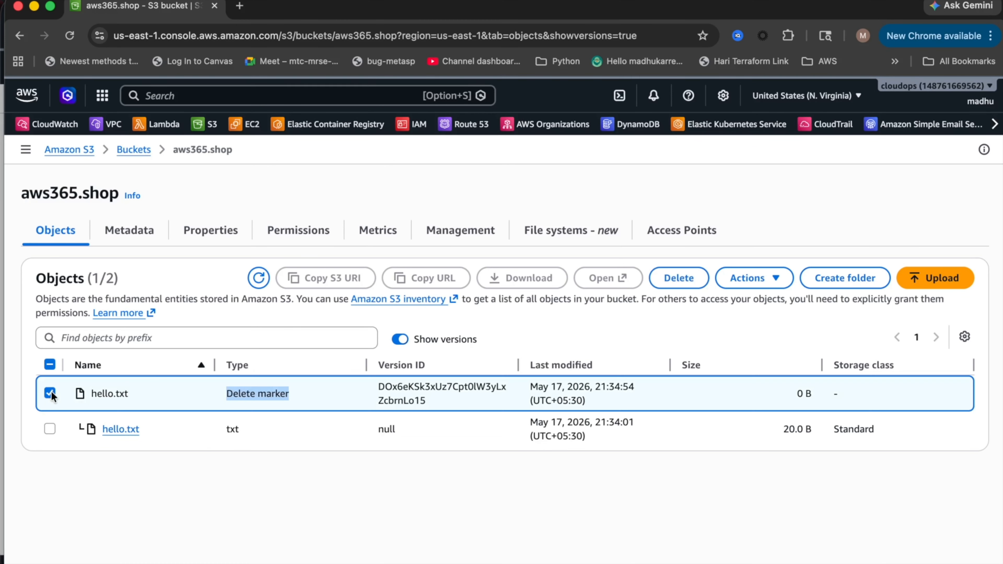
click(678, 277)
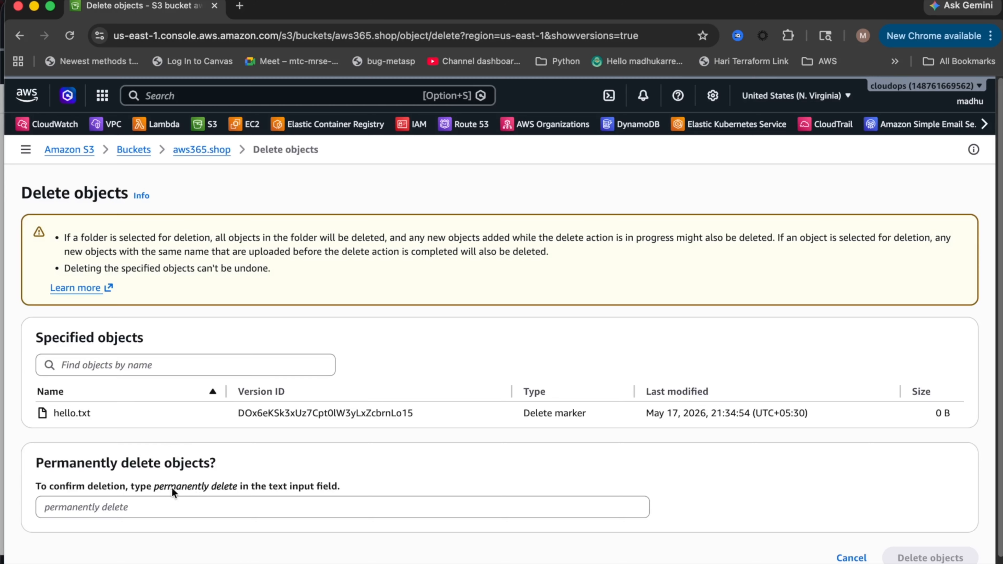
drag(156, 489, 235, 493)
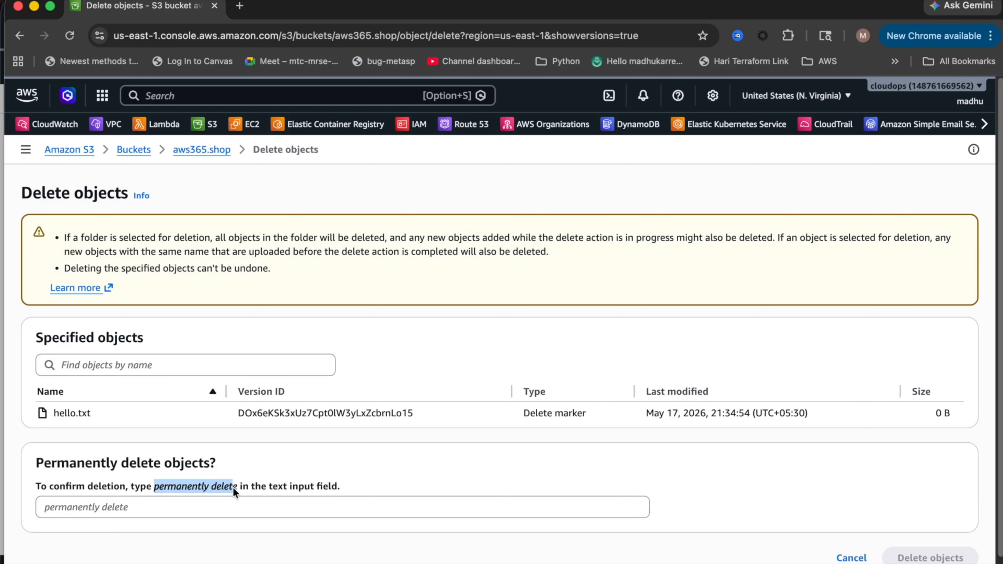
key(super+c)
click(222, 502)
key(super+v)
text(w)
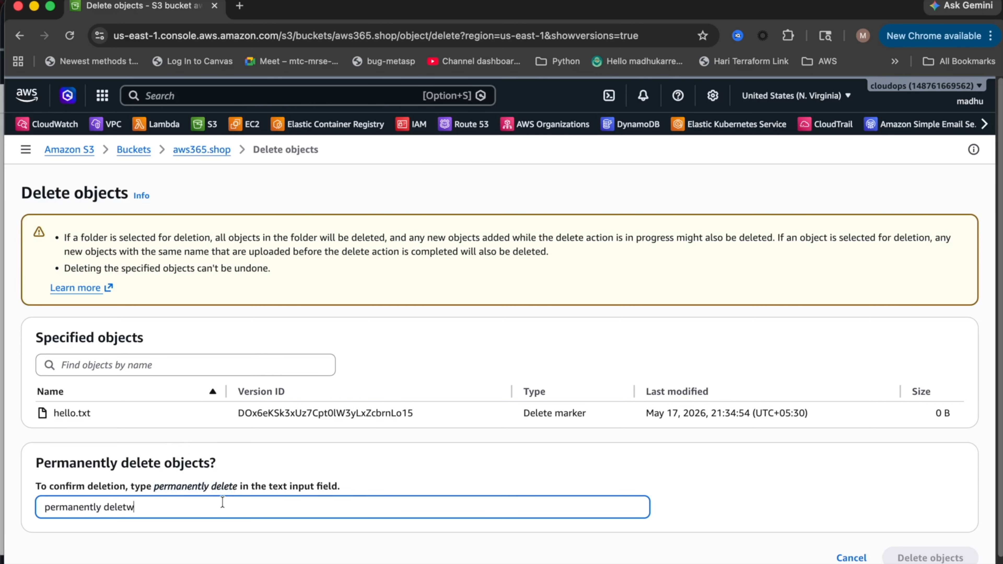
key(BackSpace)
text(e)
click(936, 555)
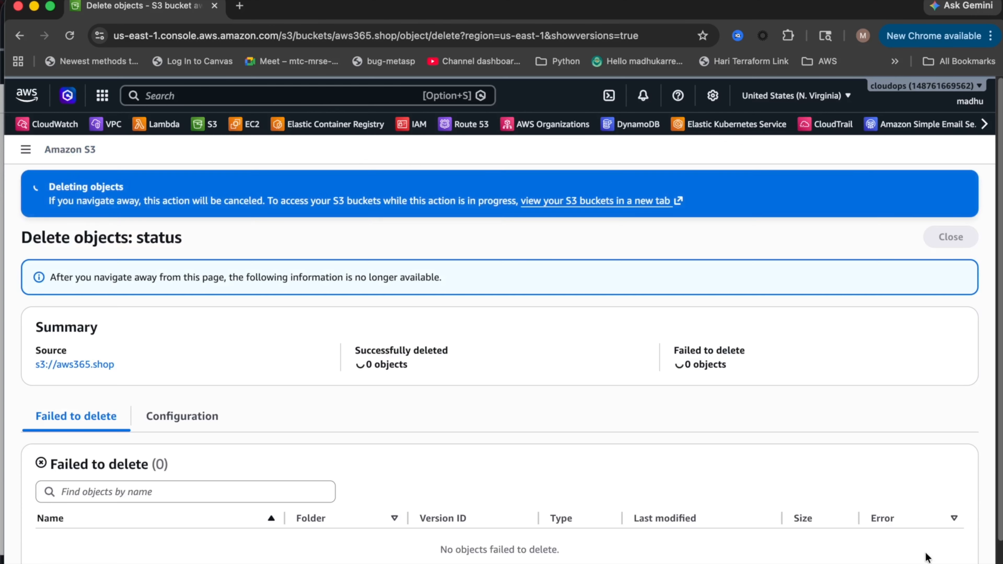
click(941, 239)
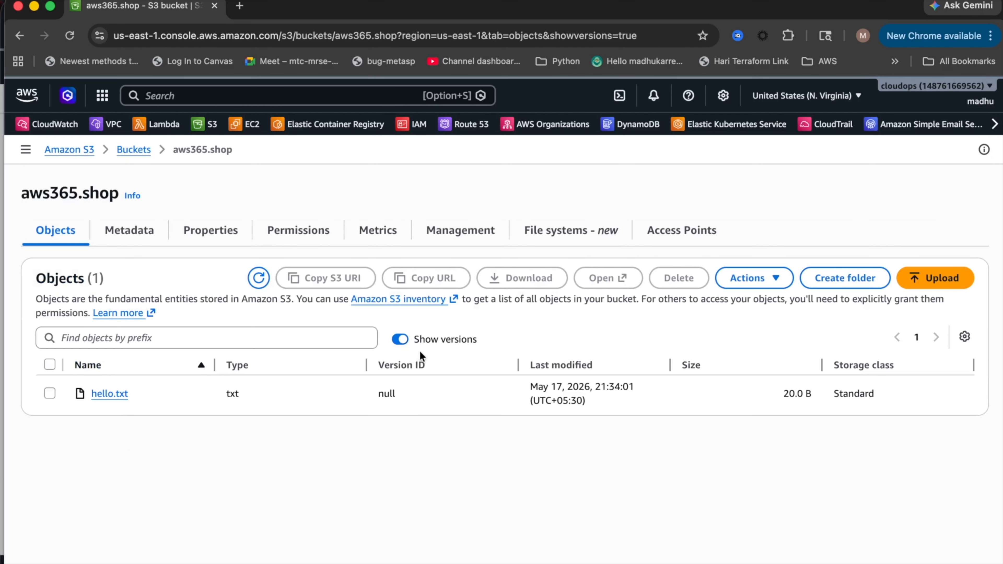
Hide object versions in the list and open the details of the restored hello.txt.
click(401, 341)
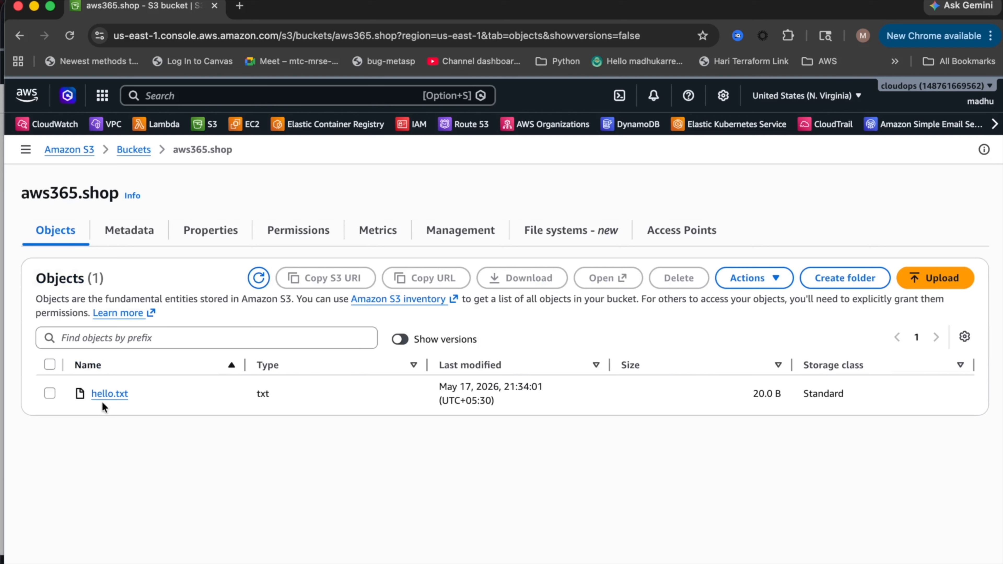
click(119, 394)
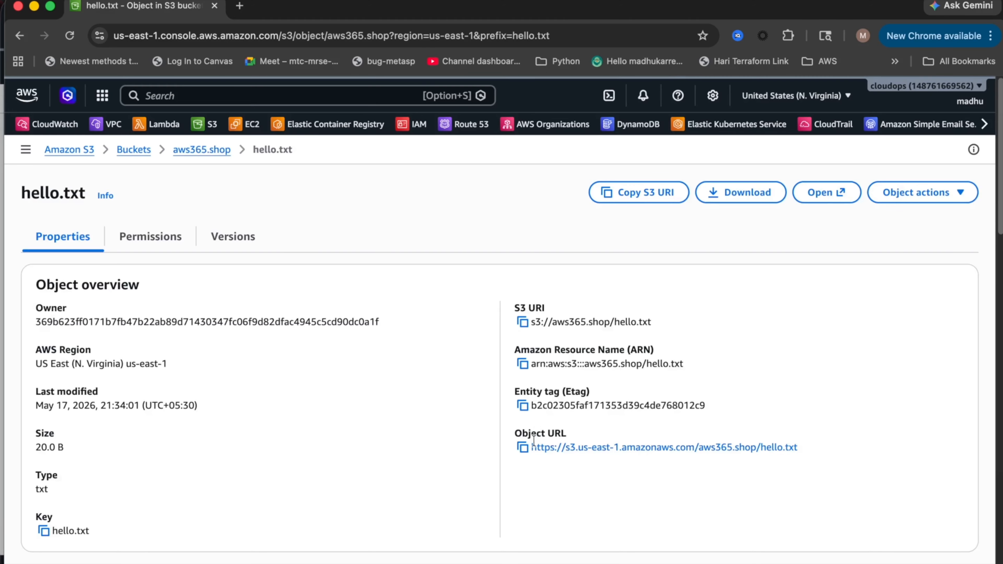
Copy the object URL of hello.txt, test it in a new browser tab, and return to the object's details.
click(522, 447)
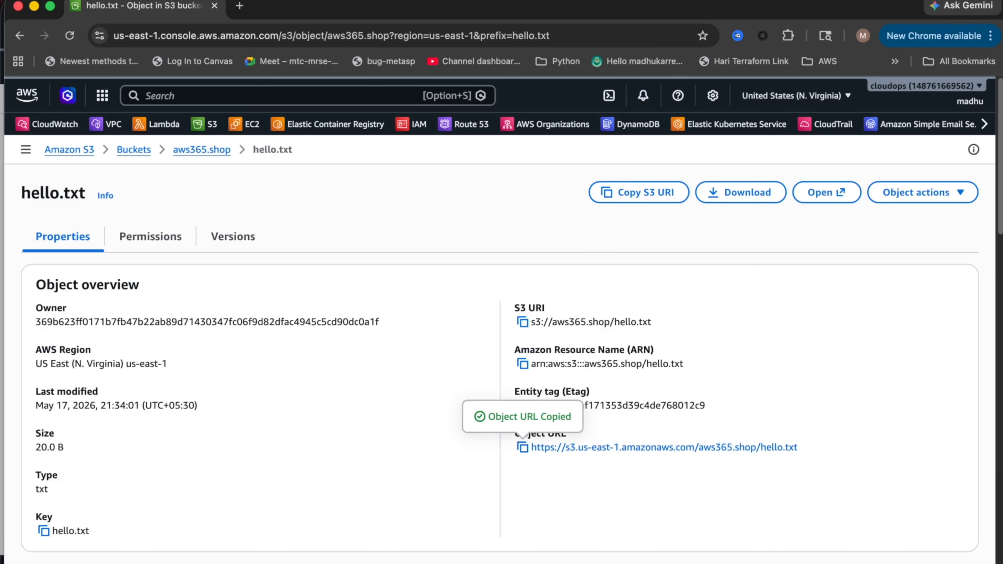
click(240, 5)
key(super+v)
key(Return)
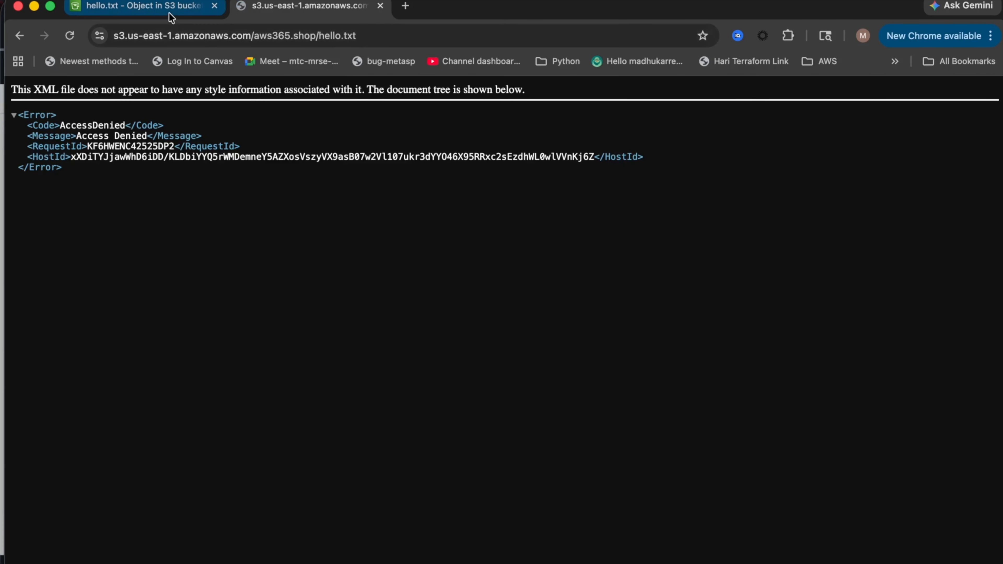
click(170, 14)
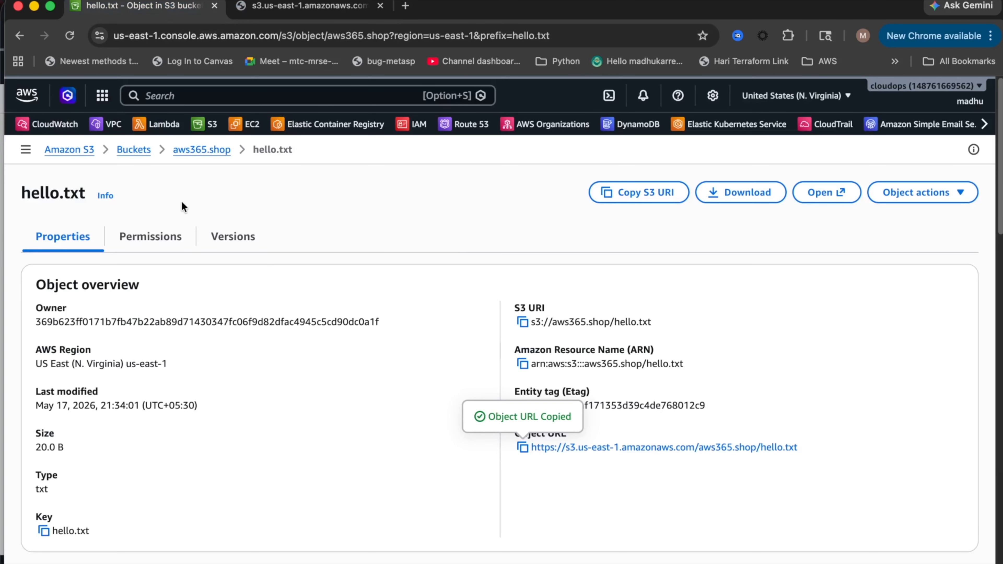
Check the aws365.shop bucket's properties, including Bucket Versioning, and its Block public access permissions.
click(197, 150)
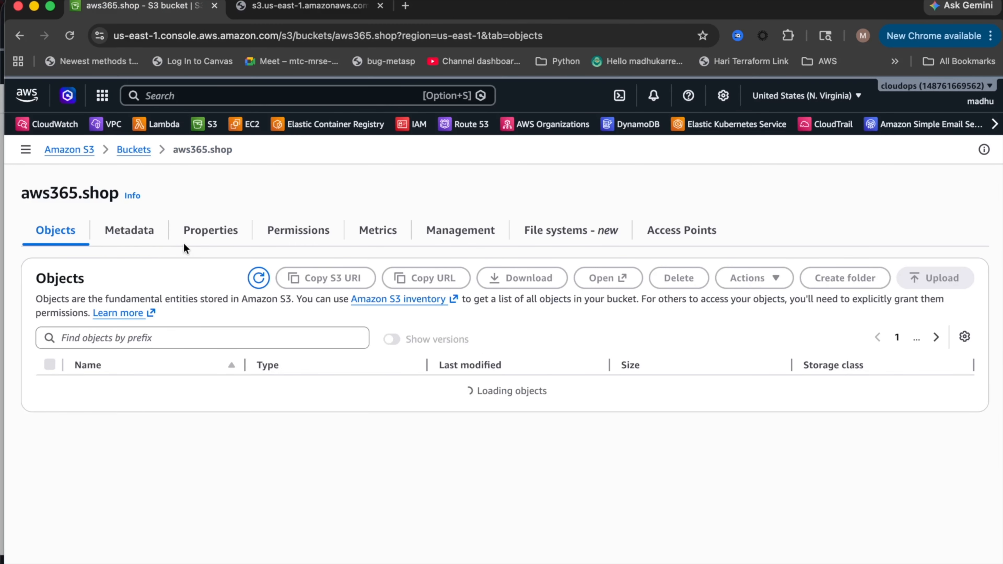
click(212, 230)
scroll(158, 390, down, 5)
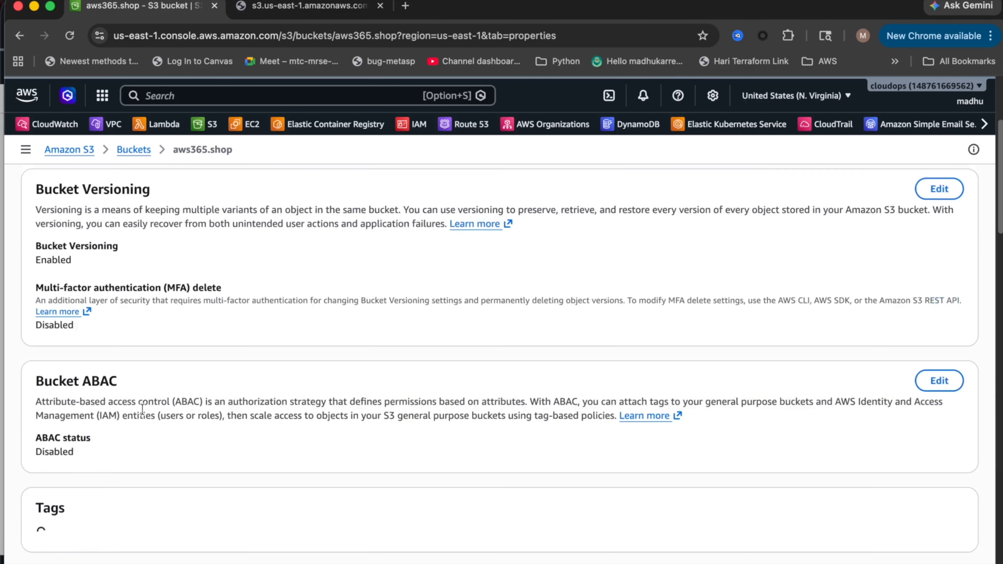
scroll(158, 403, down, 1)
scroll(183, 400, up, 6)
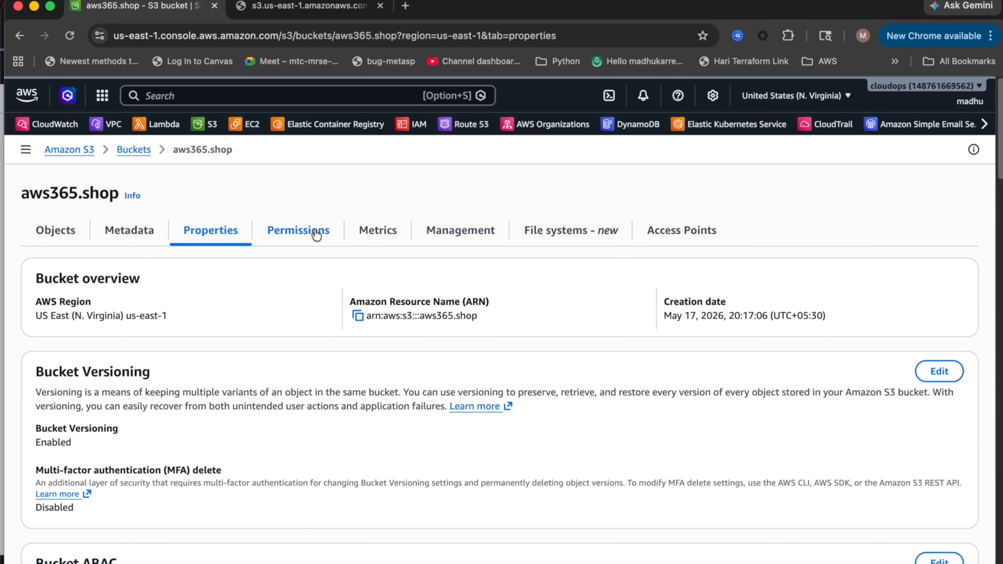
click(316, 234)
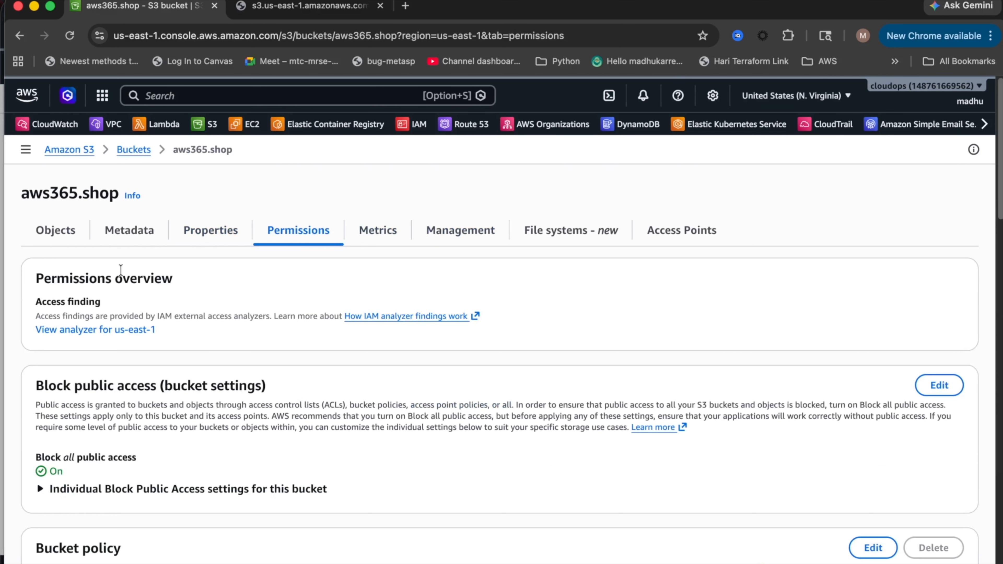
Create a presigned URL for the bucket's hello.txt object that expires after 1 minute.
click(63, 232)
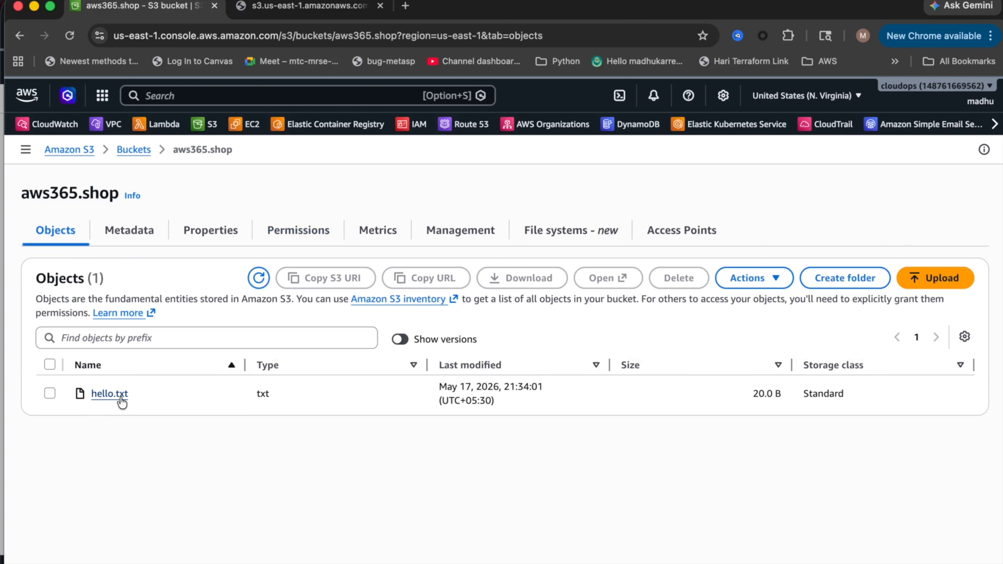
click(110, 394)
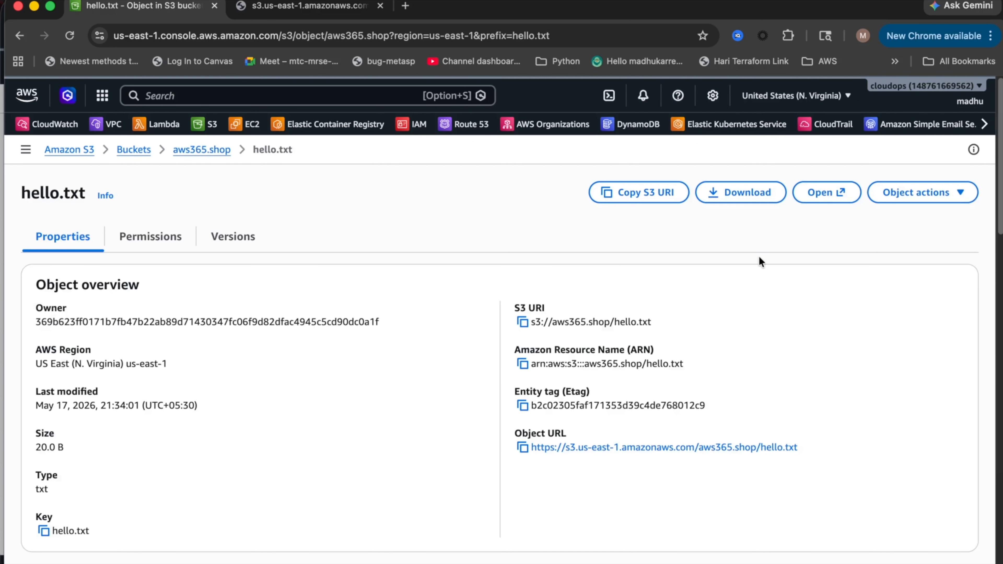
click(915, 194)
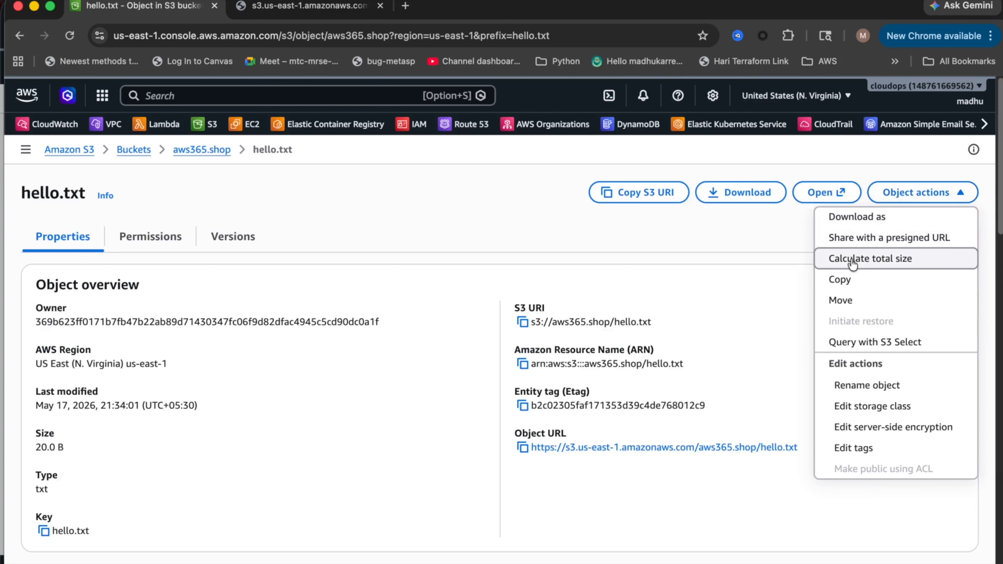
click(866, 239)
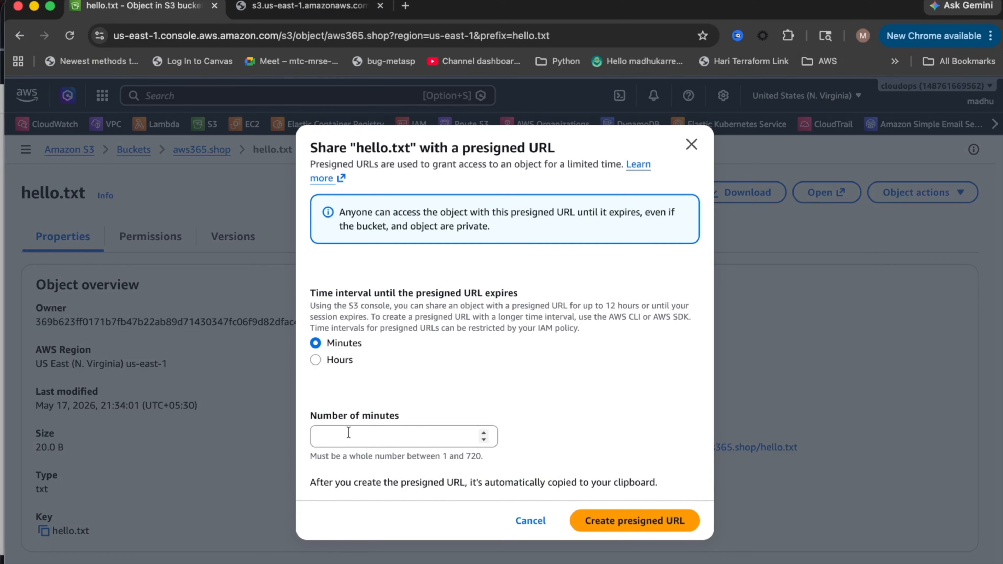
click(371, 436)
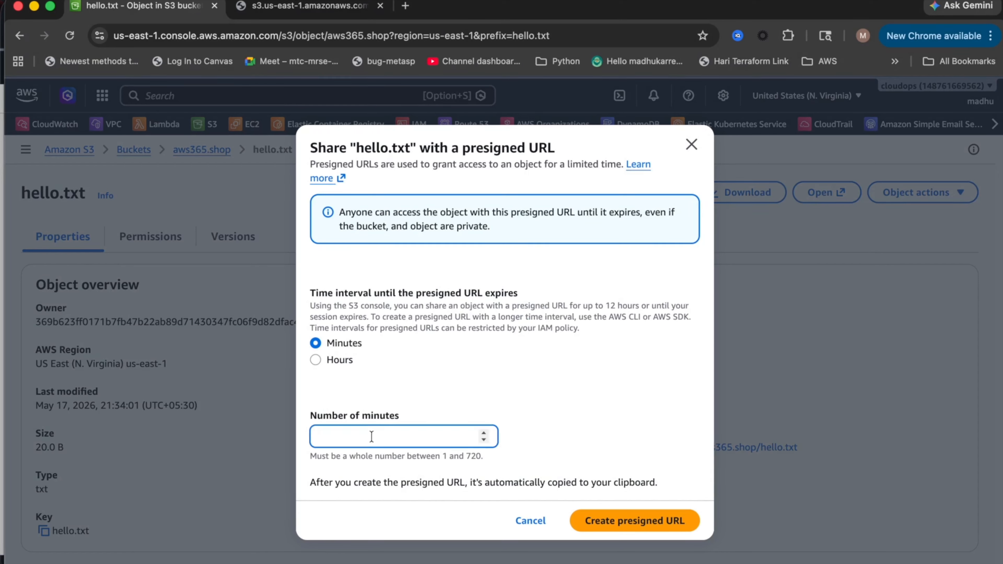
text(5)
key(BackSpace)
text(1)
click(641, 520)
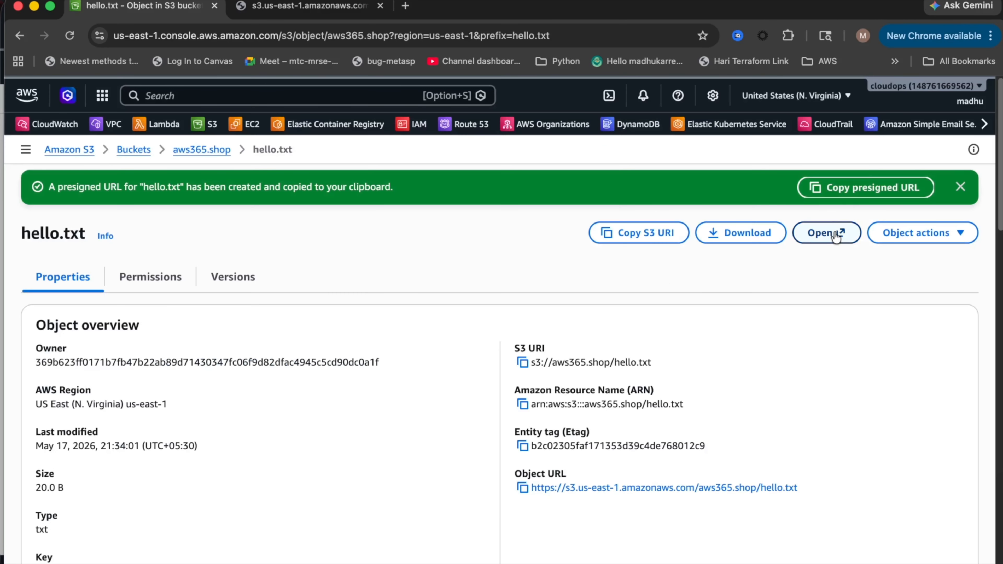
Copy the presigned URL, paste it into the text editor notes above "Cross-account use cases:" to view it, and undo the paste.
click(853, 191)
key(super+Tab)
click(299, 315)
key(super+v)
scroll(642, 420, down, 3)
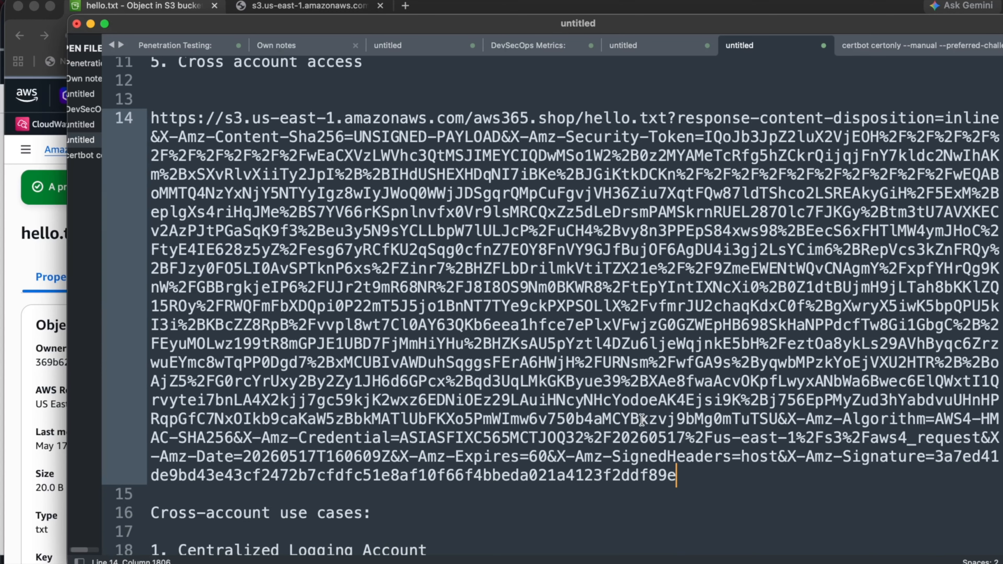
key(Return)
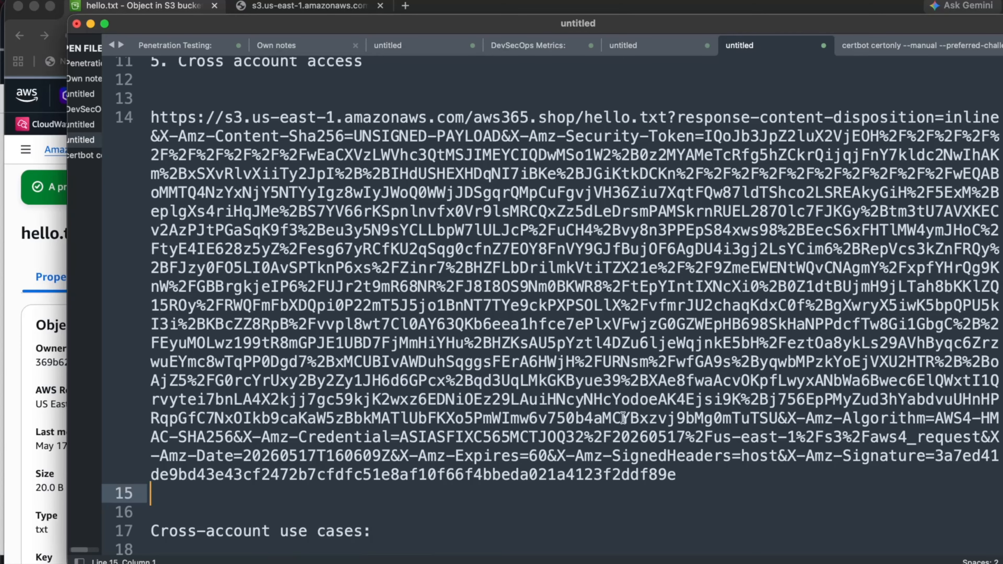
key(super+z)
key(super+z)
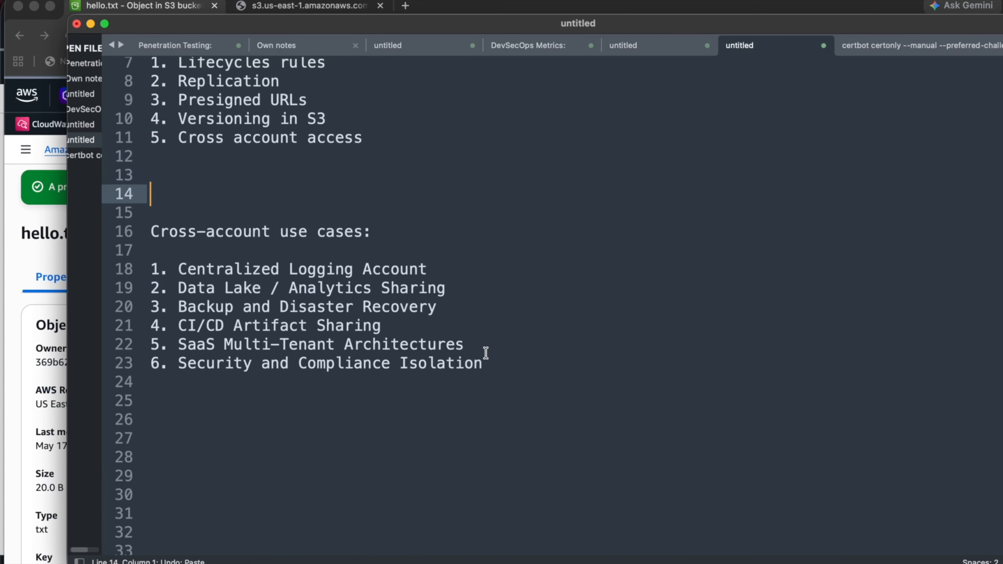
Open the presigned URL in a new browser tab to view hello.txt, and return to the aws365.shop object list.
click(405, 5)
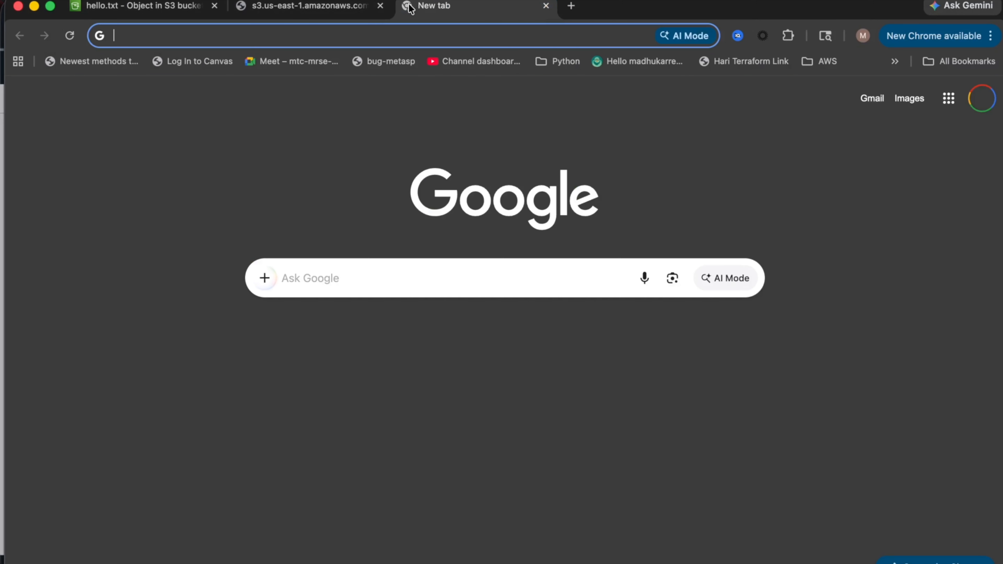
key(super+v)
key(Return)
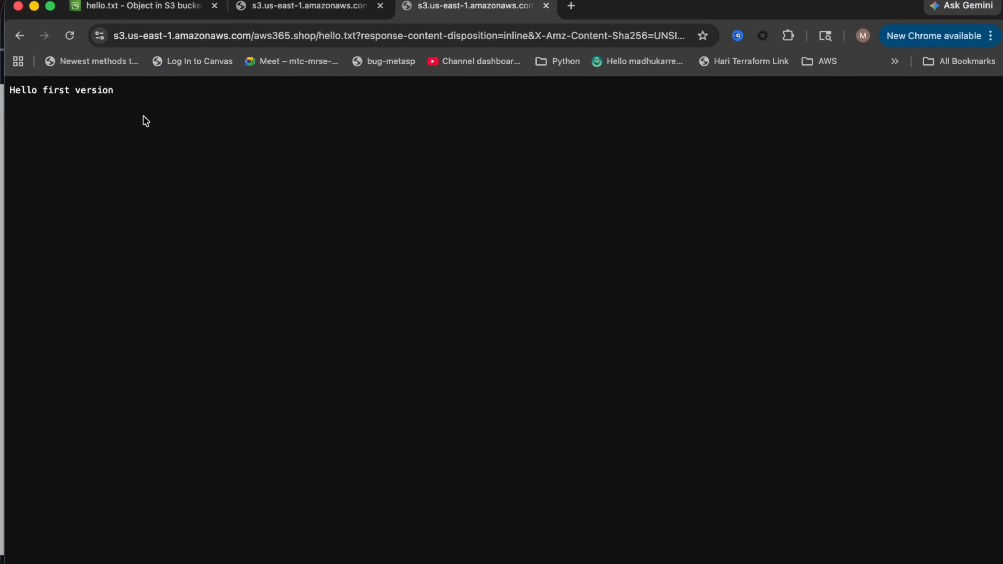
click(179, 7)
click(207, 150)
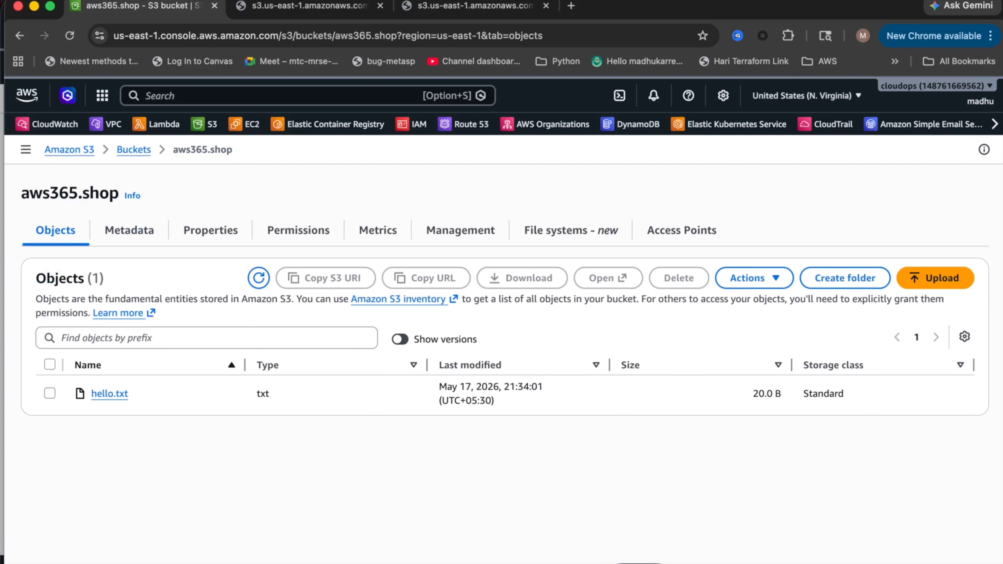
Switch to the terminal and start a "cat >>" command for appending text to a file.
key(super+Tab)
text(cat >)
key(BackSpace)
text(> )
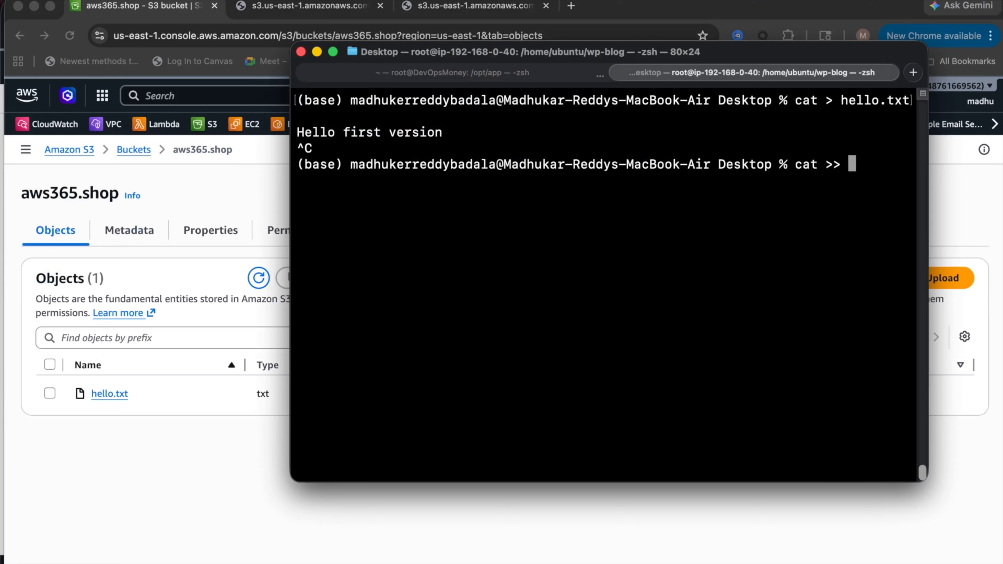
text(/)
key(BackSpace)
text(g)
key(Tab)
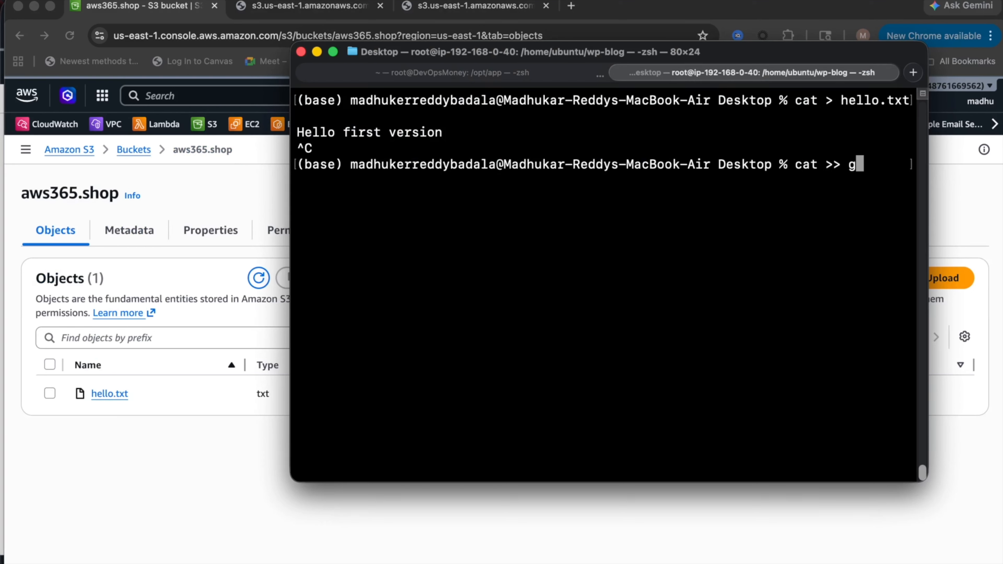
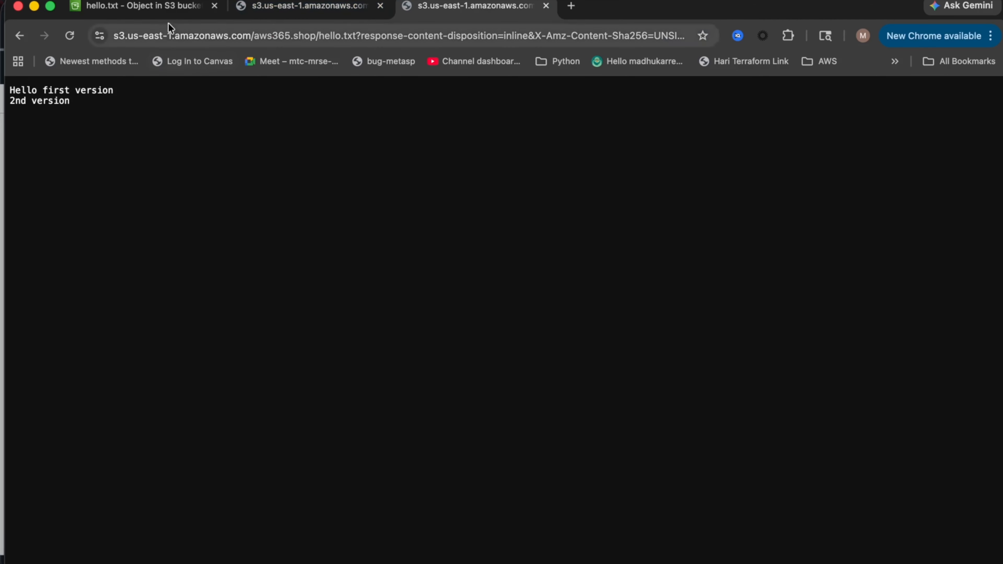
Return to the aws365.shop object list, show object versions, and compare the sizes of the hello.txt versions.
click(150, 7)
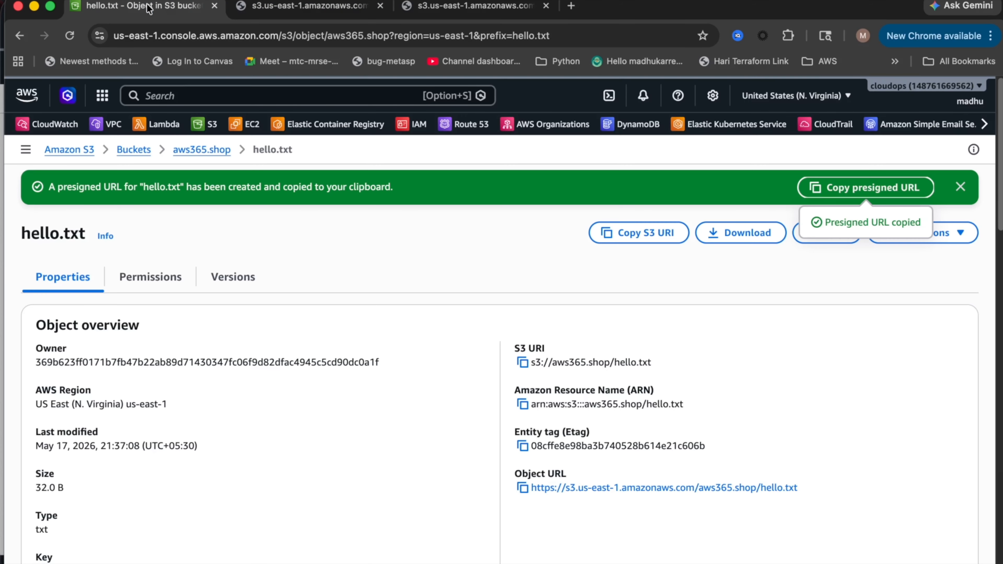
click(199, 150)
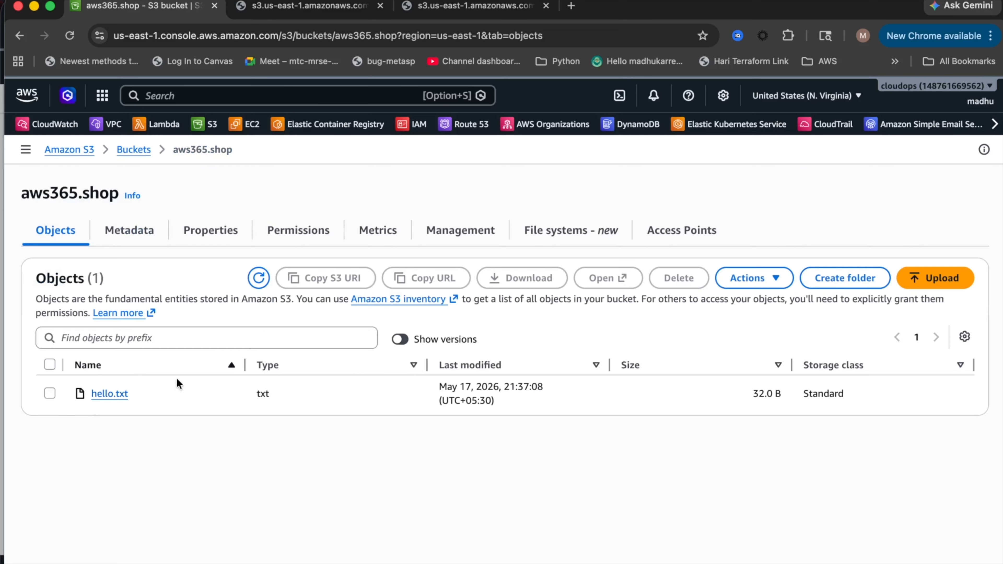
click(400, 339)
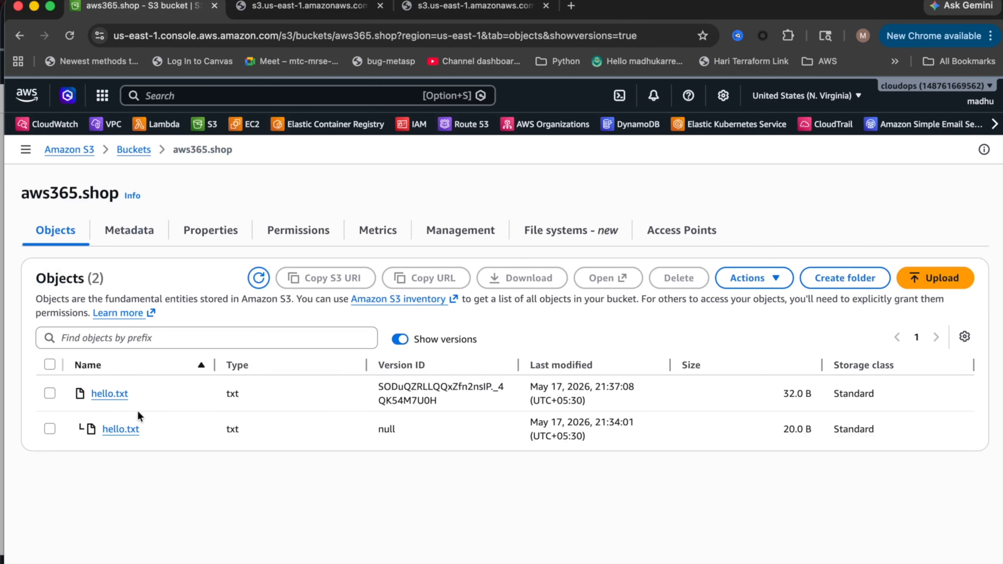
drag(770, 428, 812, 429)
drag(780, 394, 805, 394)
Permanently delete the newest version of hello.txt, confirming with "permanently delete", and list the bucket's object versions again.
click(50, 394)
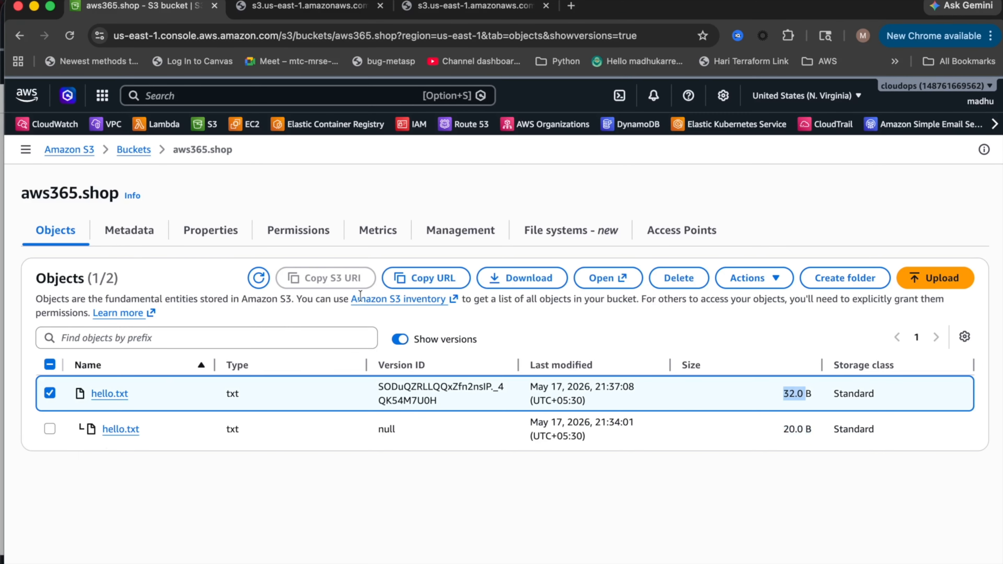
click(678, 277)
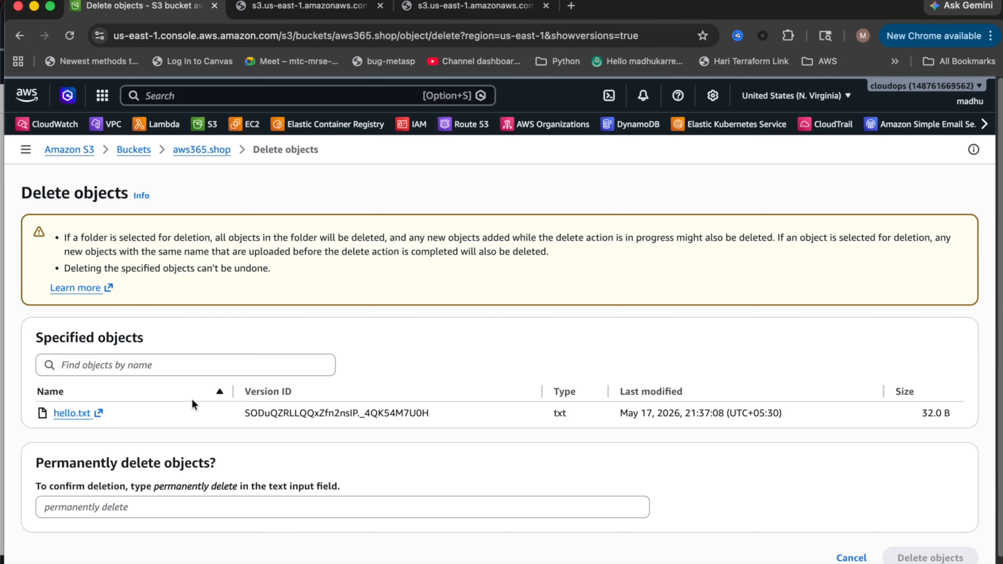
click(237, 506)
text(permanently delete)
click(932, 529)
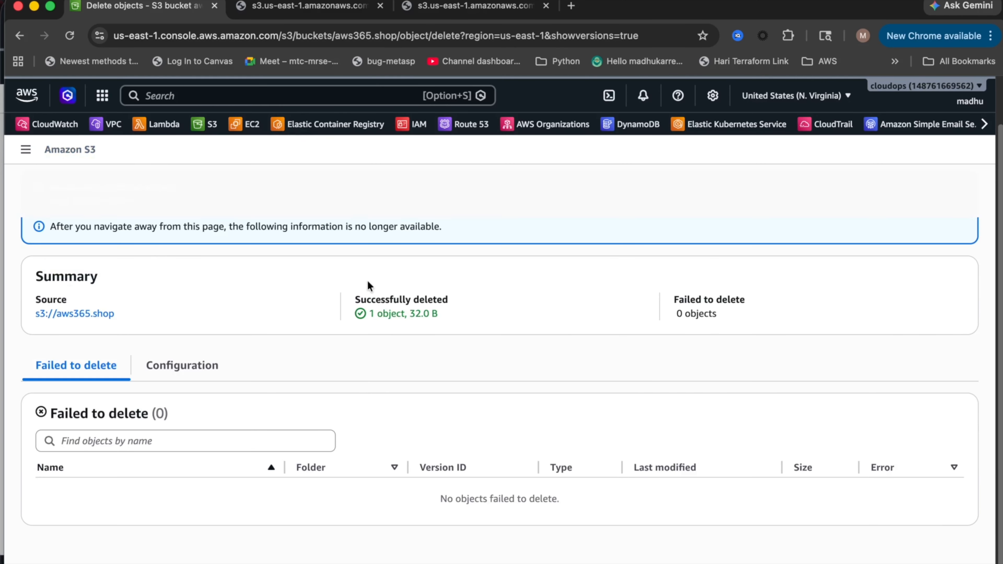
click(90, 316)
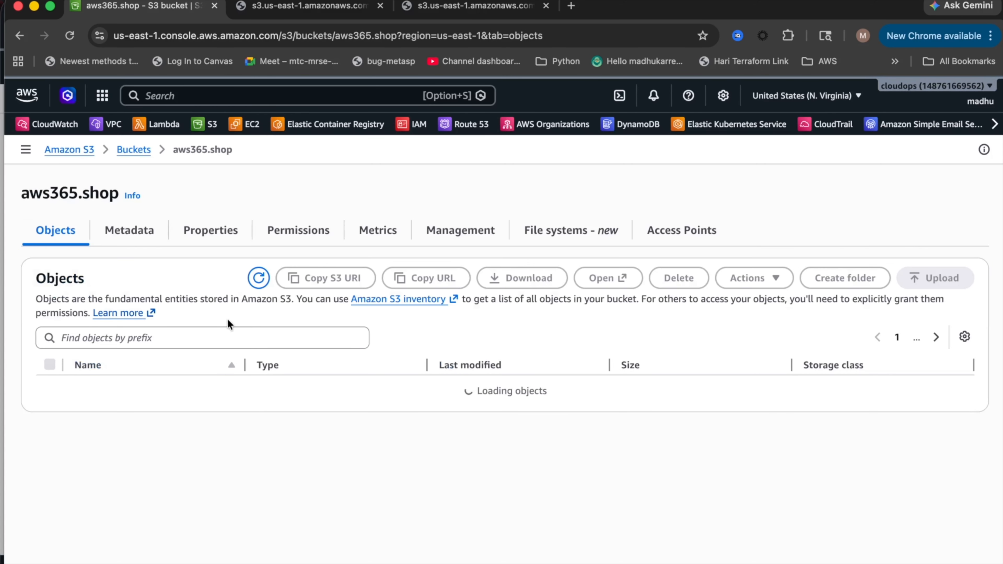
click(259, 281)
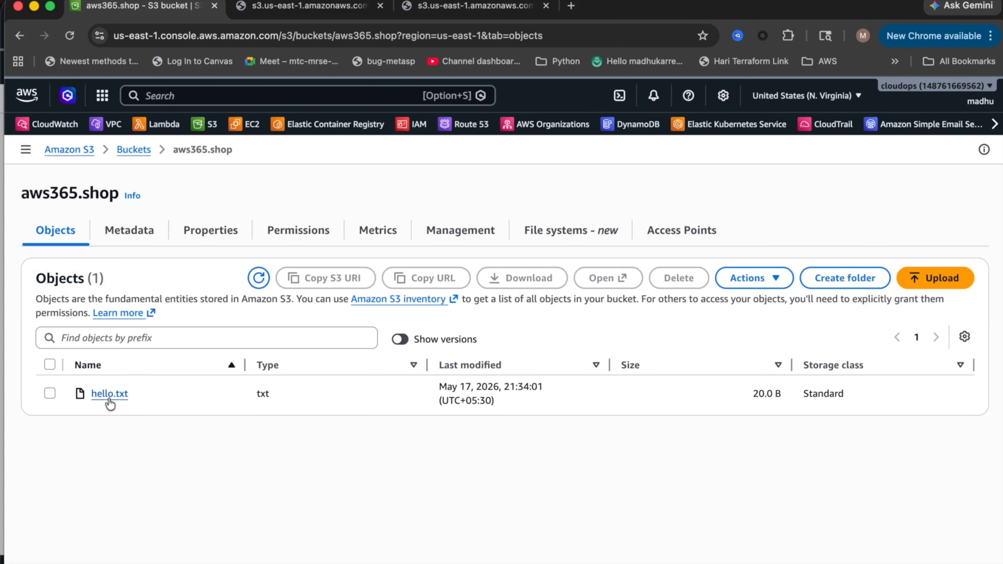
click(392, 339)
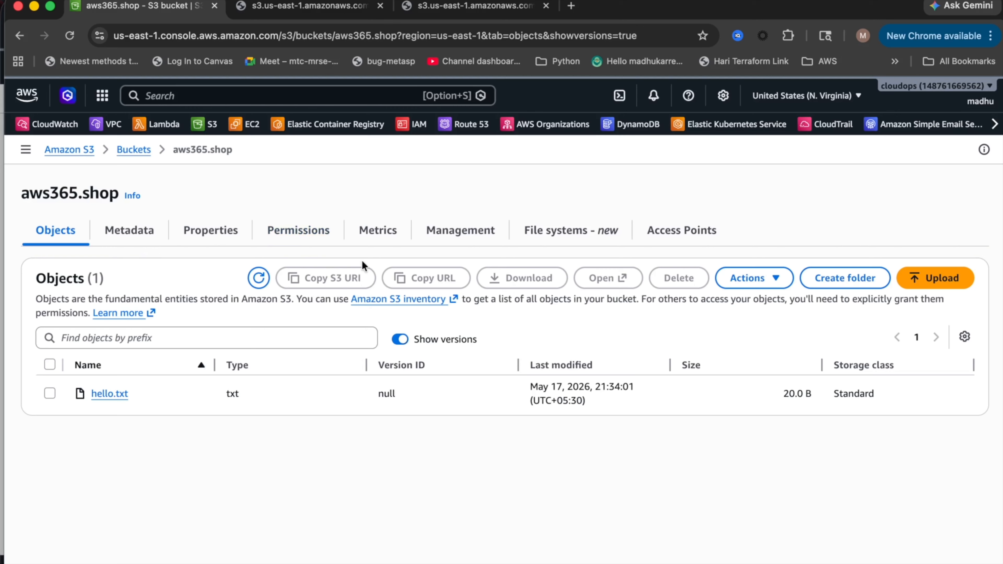
Start a new replication rule for the aws365.shop bucket and name it DR-Data.
click(460, 233)
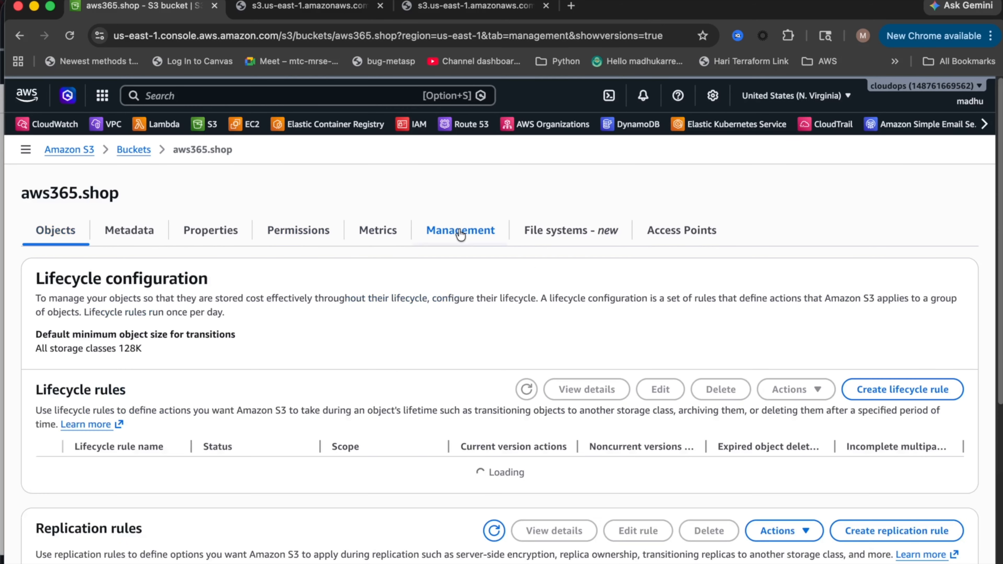
scroll(357, 393, down, 8)
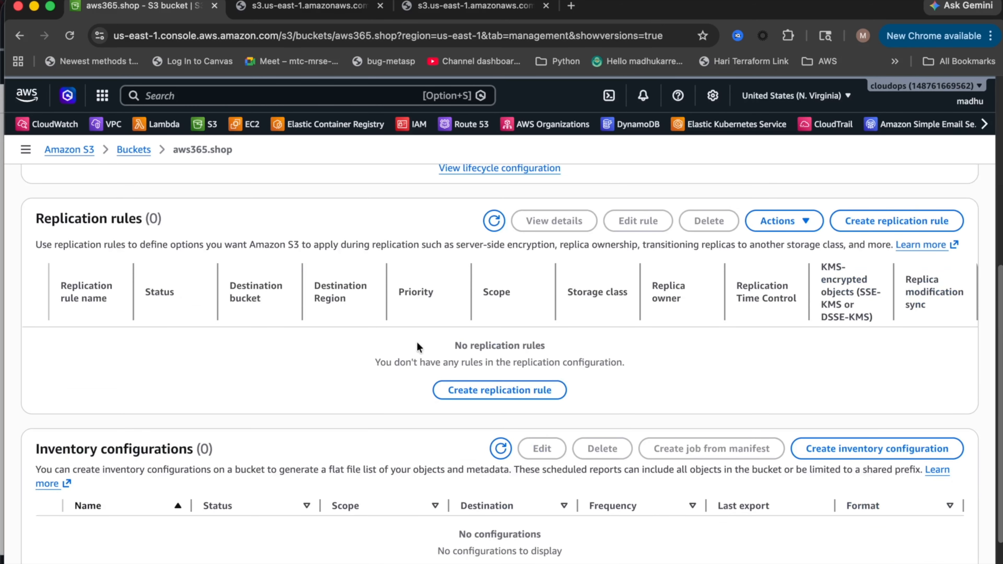
click(500, 389)
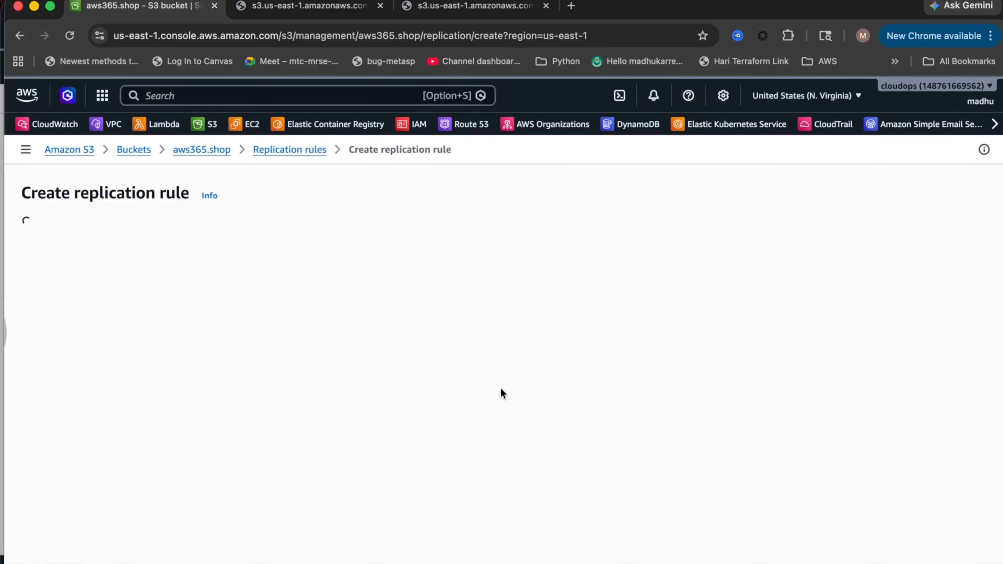
click(108, 273)
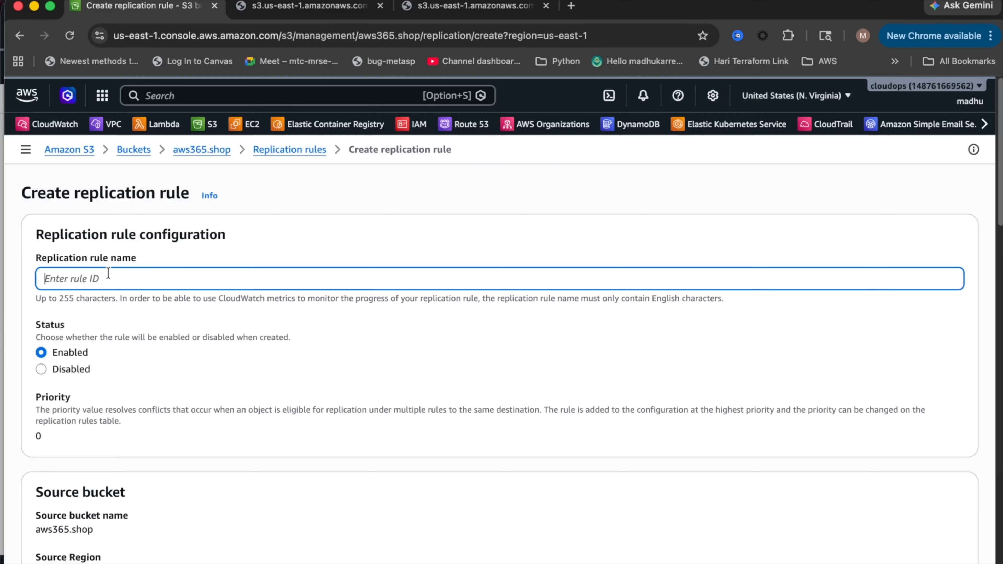
text(replica)
key(BackSpace)
key(BackSpace)
key(BackSpace)
key(BackSpace)
key(BackSpace)
key(BackSpace)
key(BackSpace)
text(DR-Data)
scroll(96, 348, down, 3)
scroll(130, 363, down, 5)
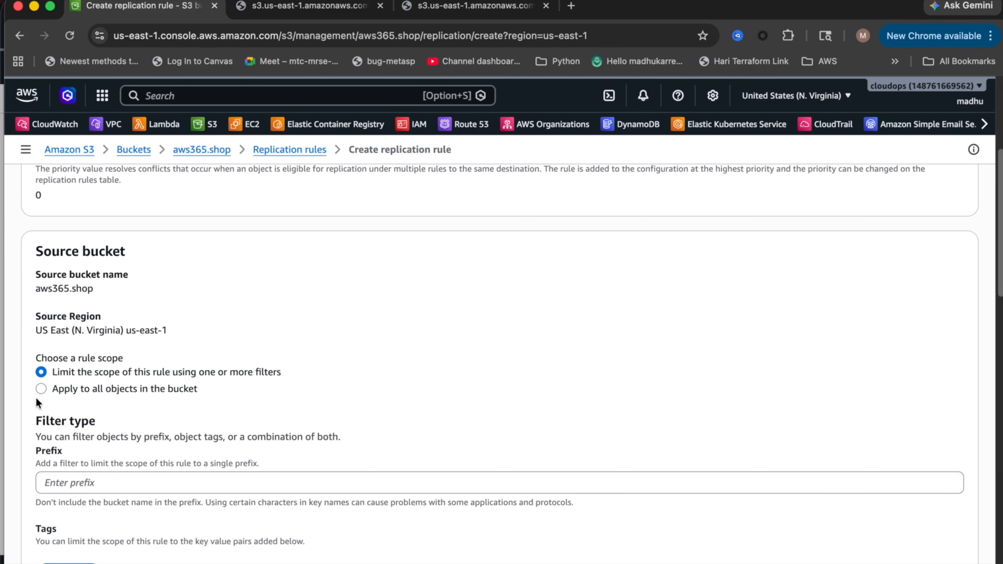
click(41, 388)
scroll(96, 389, down, 5)
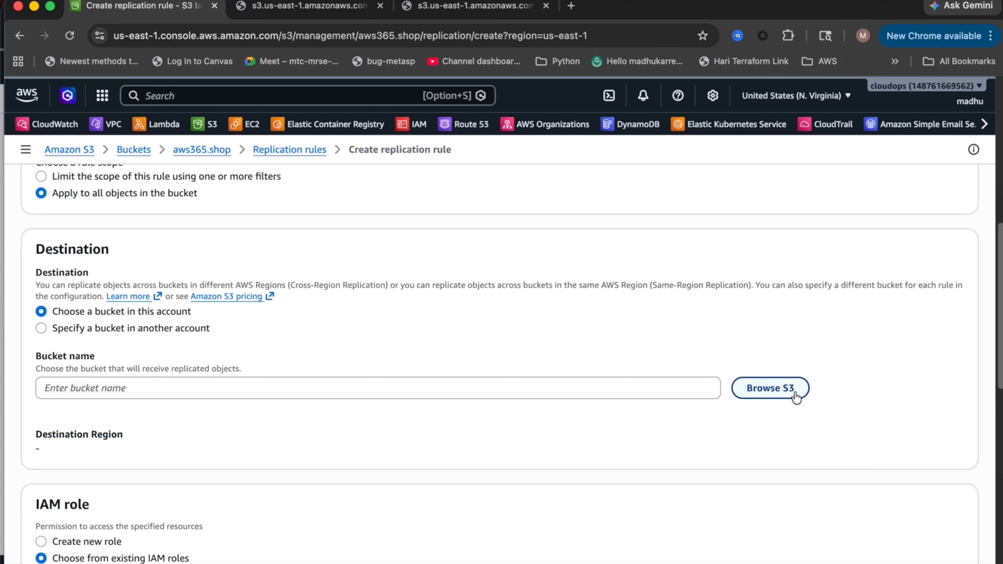
click(771, 389)
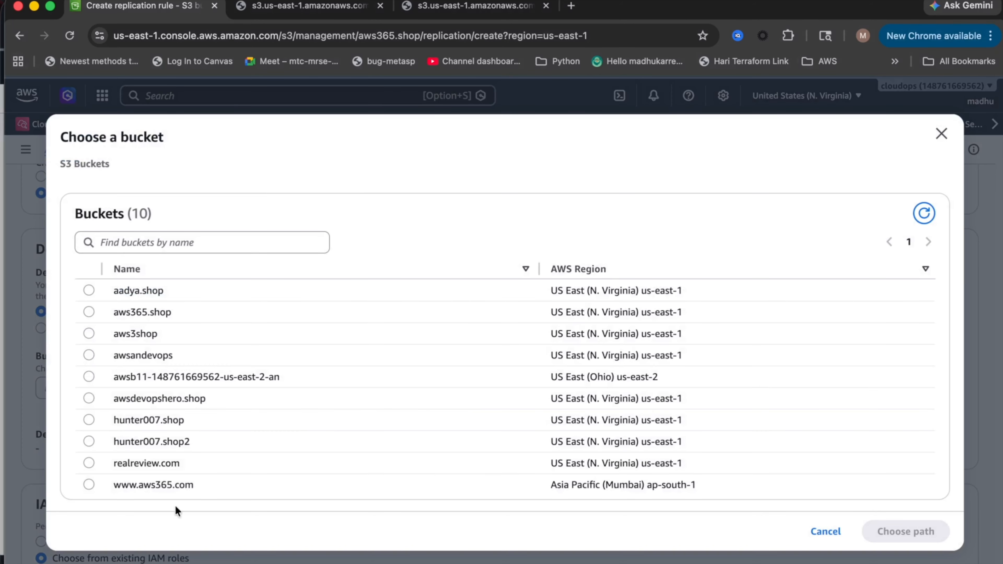
click(88, 486)
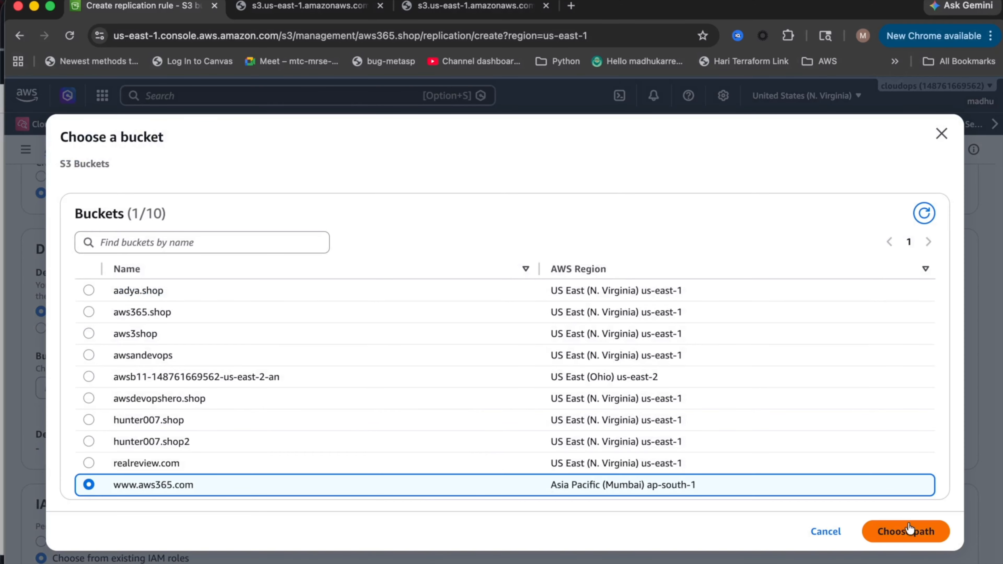
click(906, 532)
scroll(320, 385, down, 4)
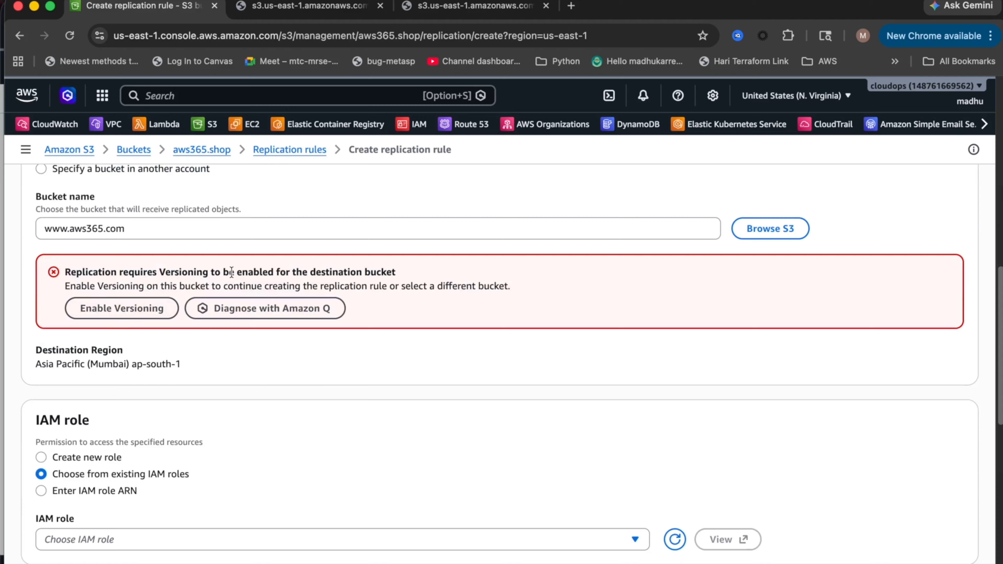
scroll(364, 282, up, 10)
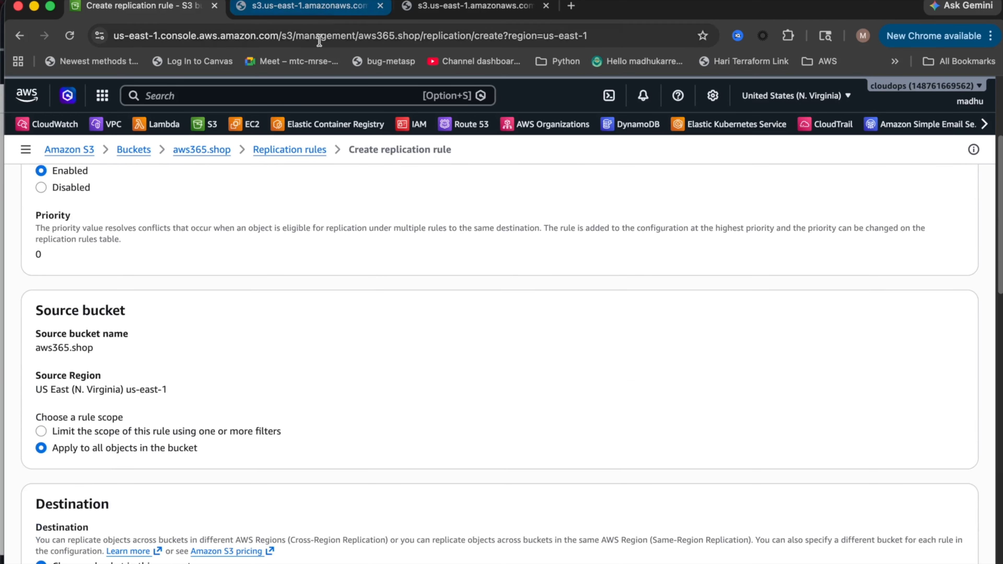
super+click(208, 124)
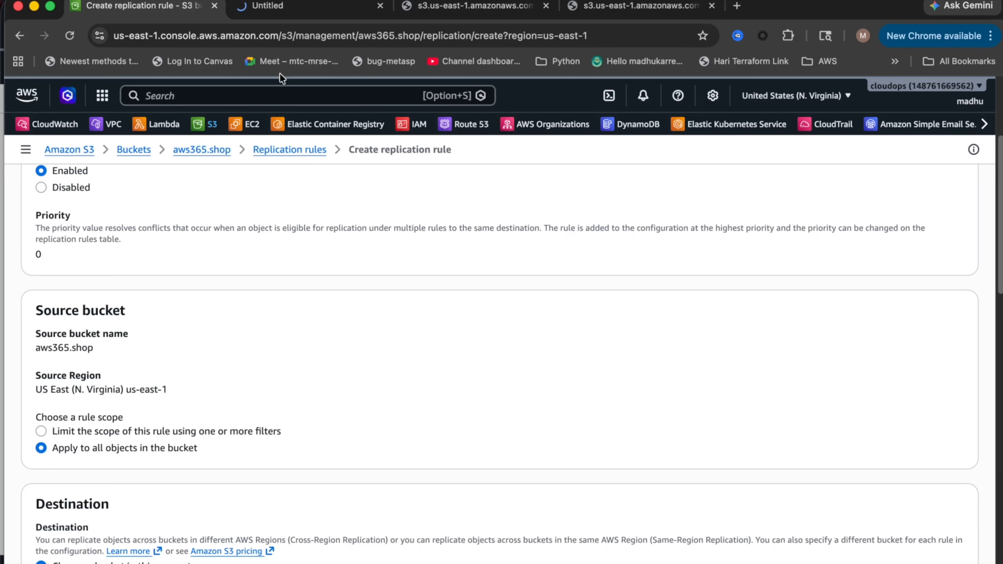
click(307, 8)
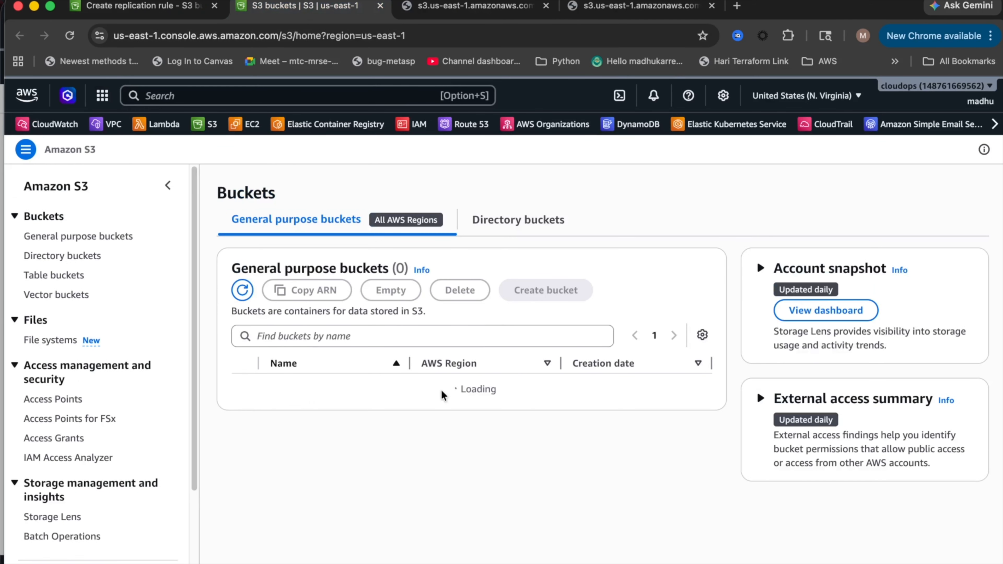
scroll(505, 416, down, 3)
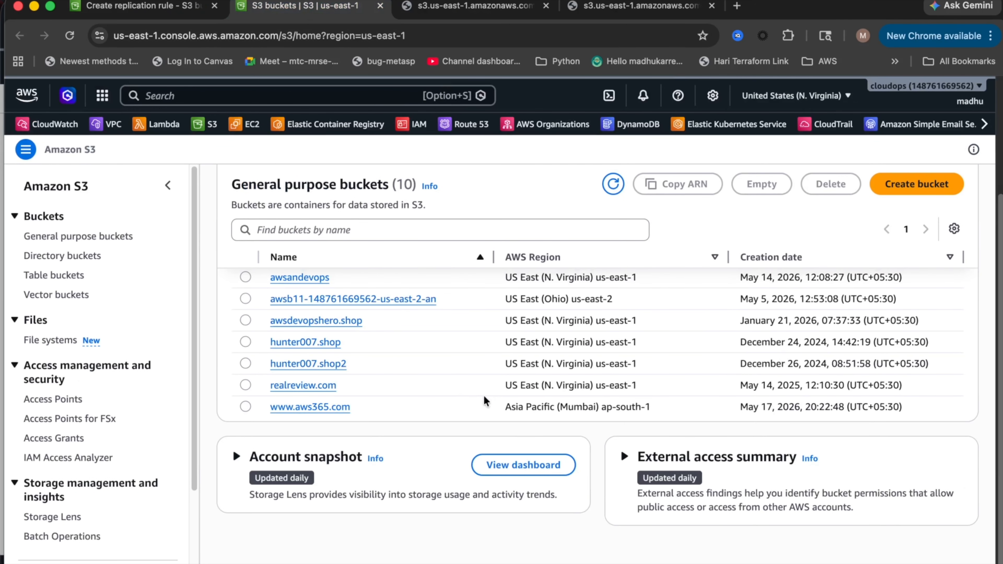
click(302, 407)
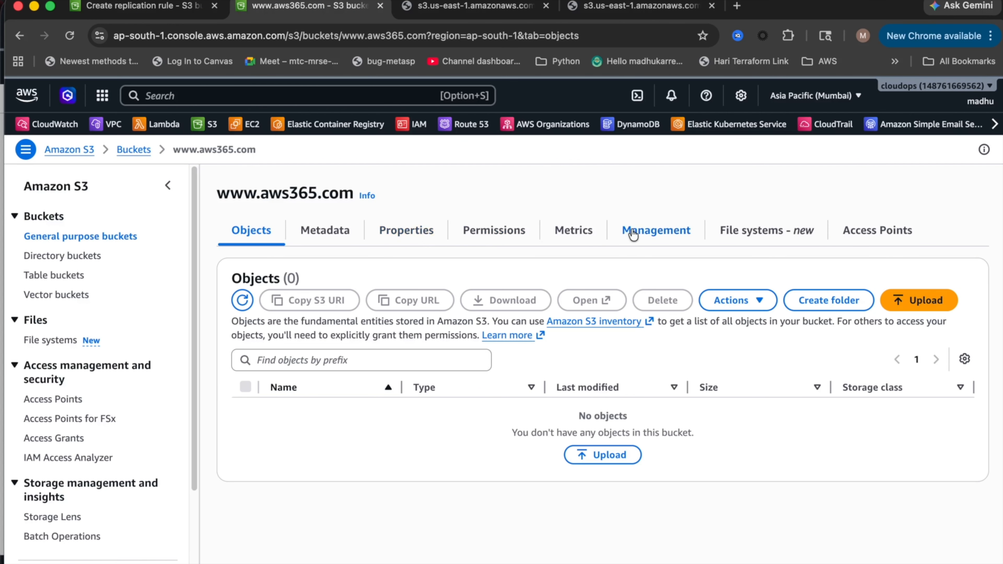
click(395, 238)
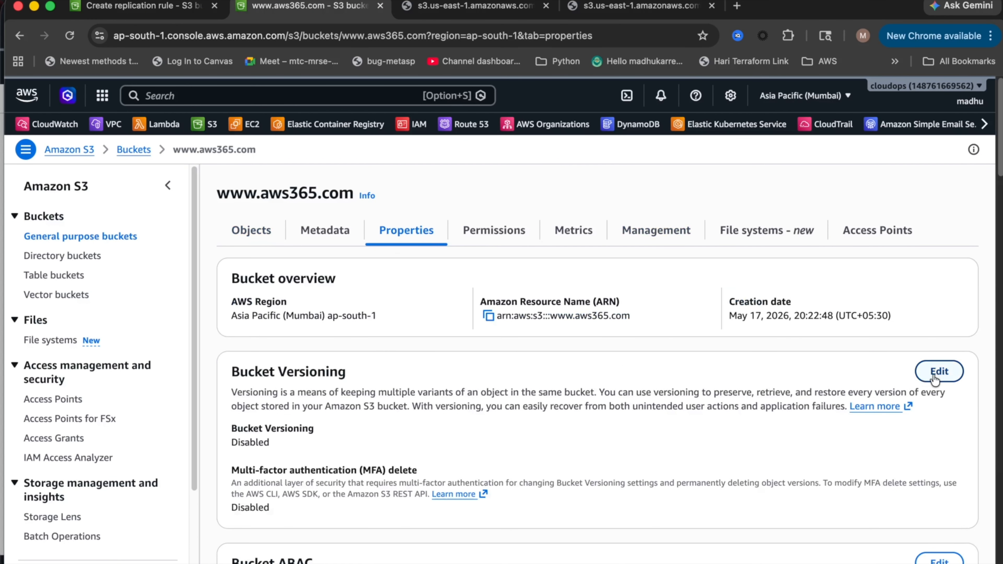
click(940, 372)
click(241, 335)
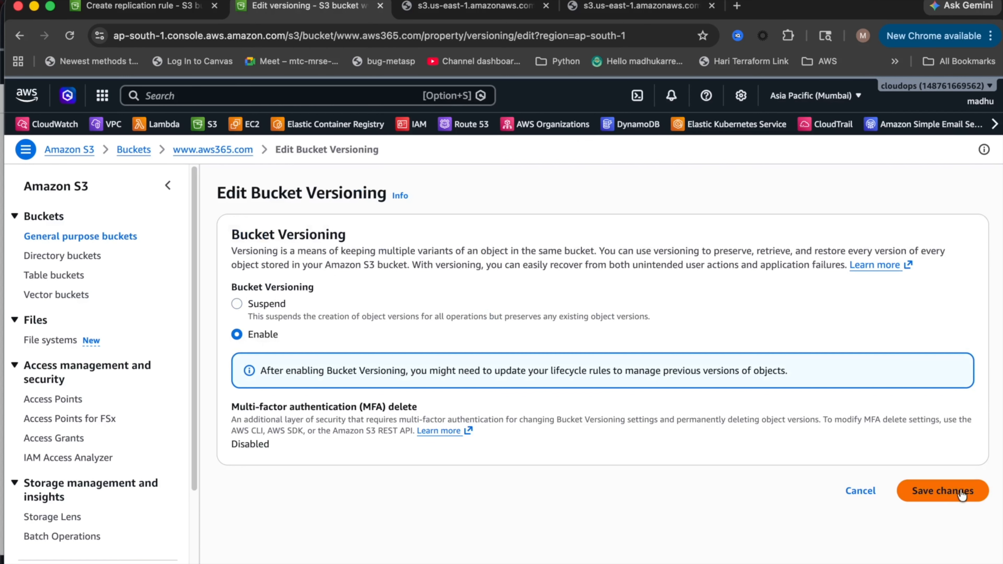
click(915, 482)
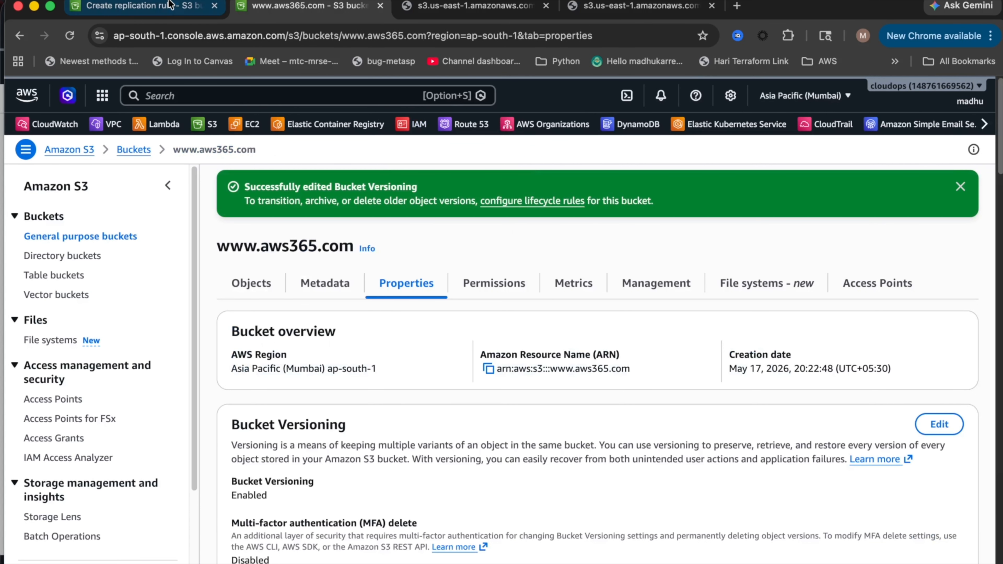
click(142, 6)
scroll(277, 312, down, 5)
scroll(277, 313, up, 10)
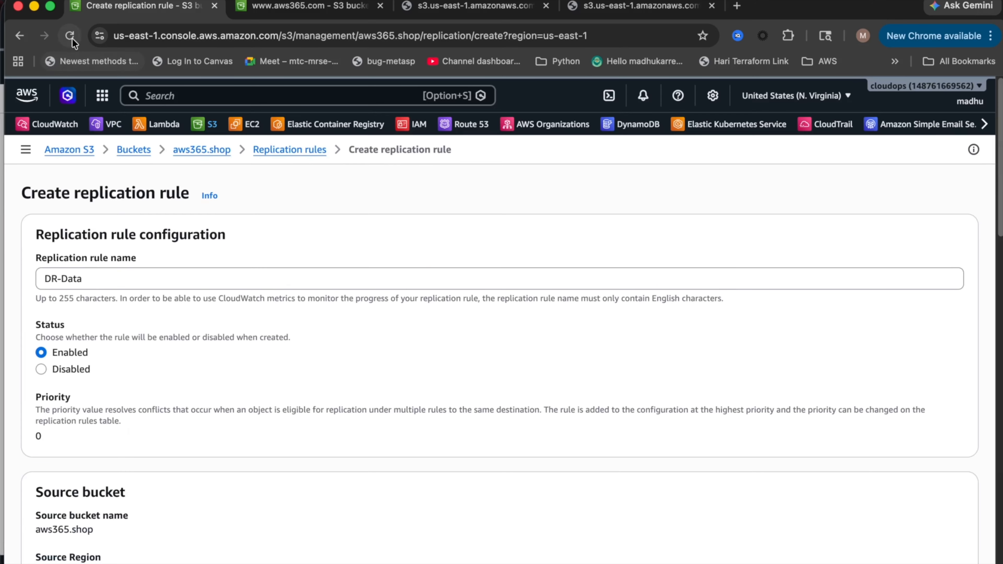
click(70, 36)
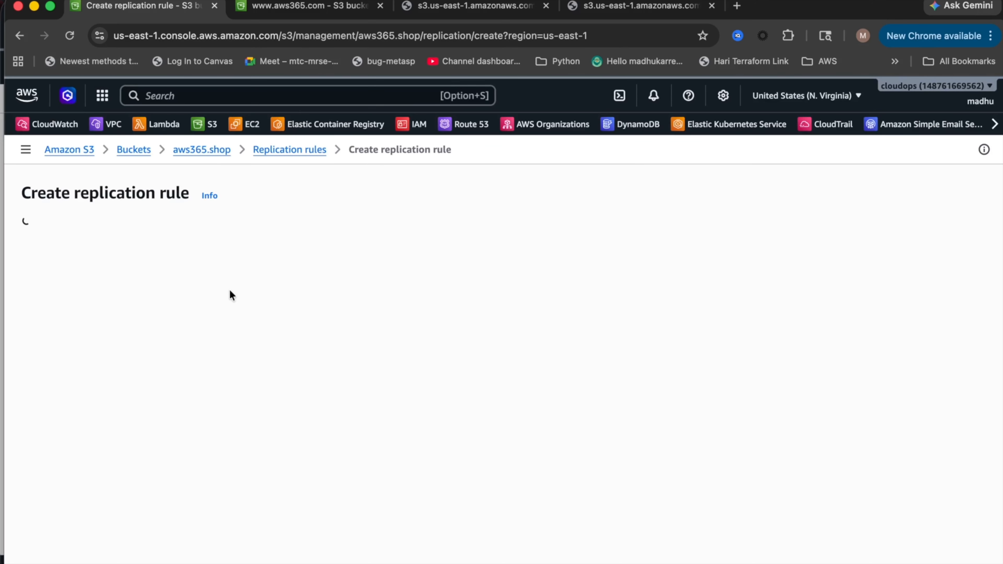
scroll(83, 387, down, 5)
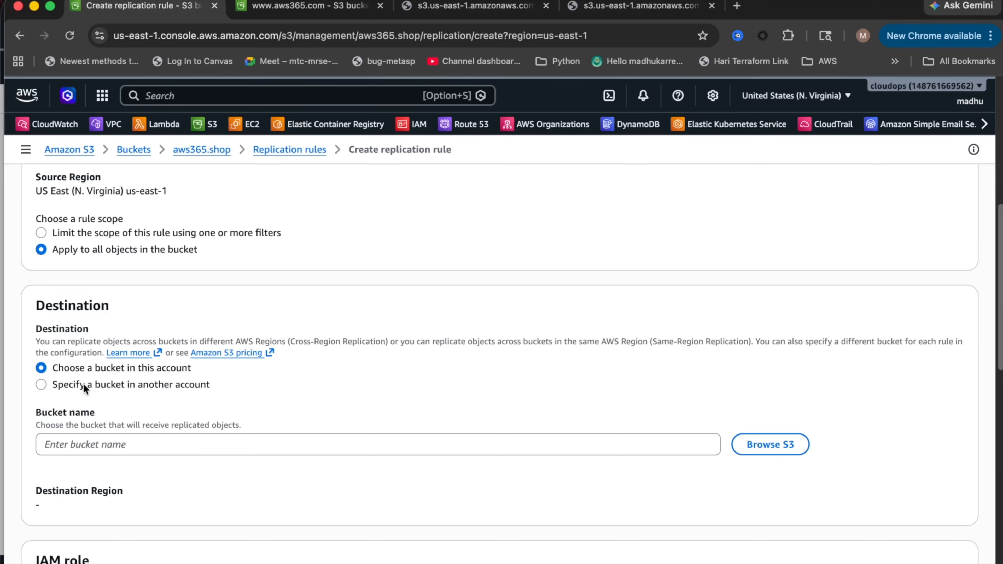
click(753, 438)
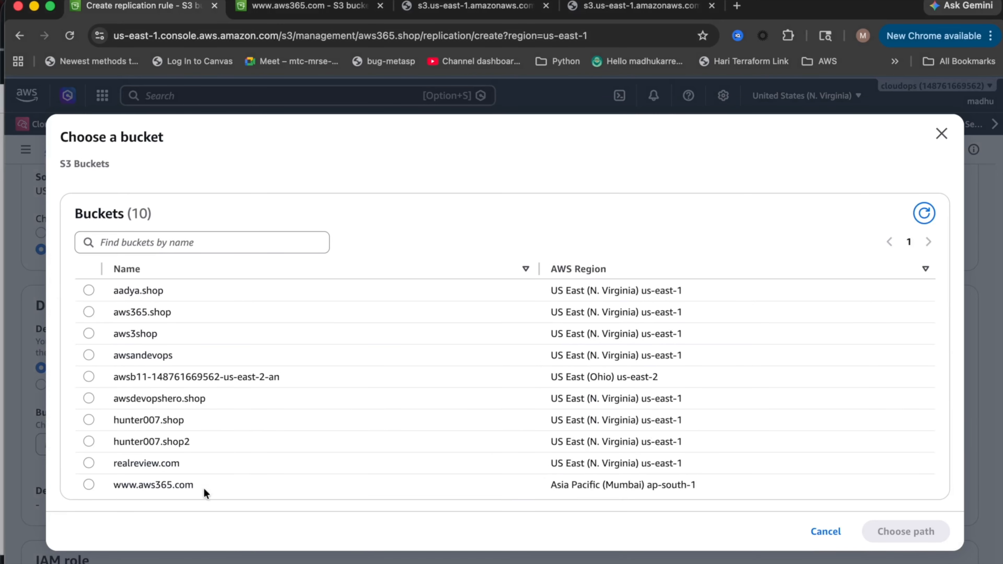
click(99, 489)
click(893, 531)
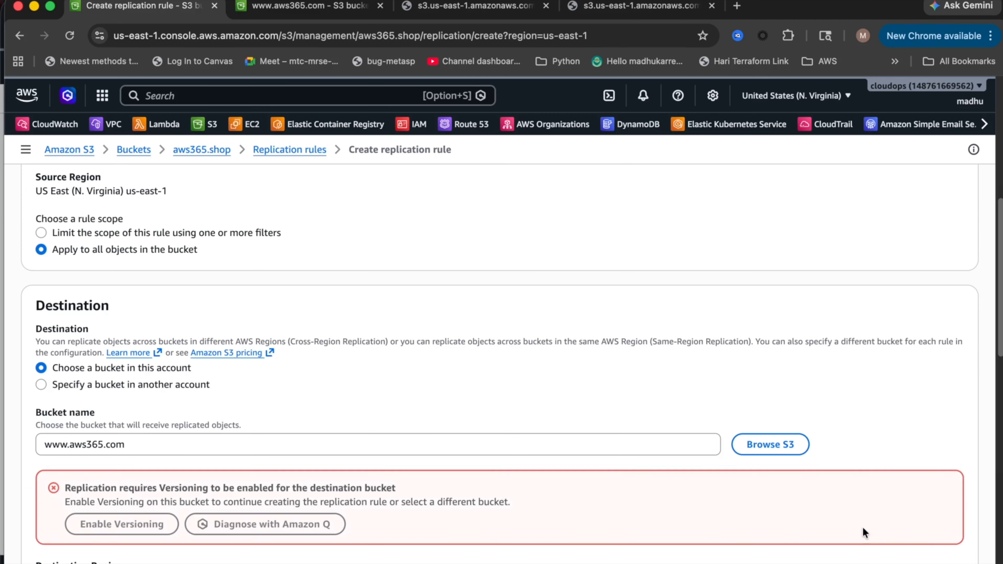
Set the rule to create a new IAM role and change the replicated objects' storage class to One Zone-IA.
scroll(191, 372, down, 6)
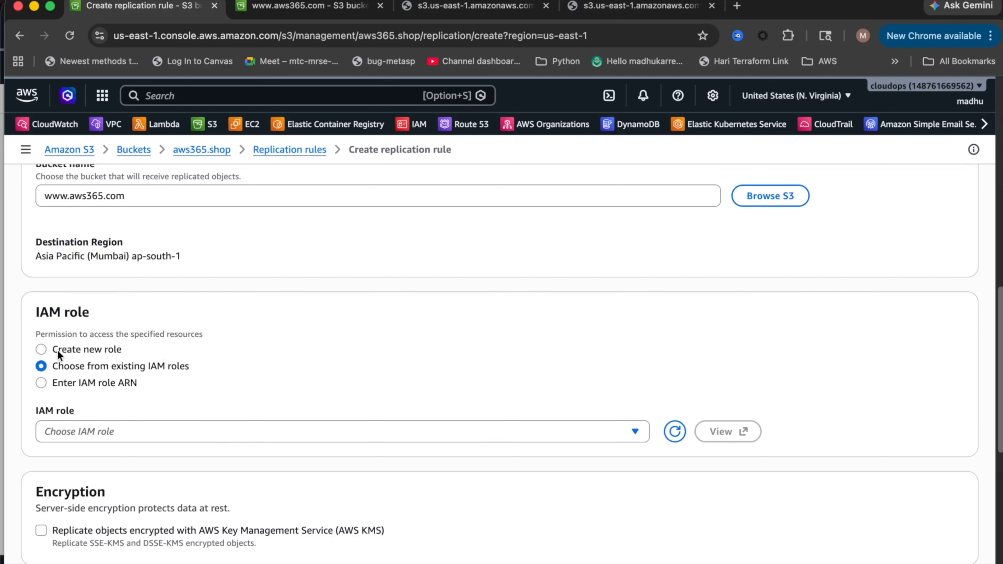
click(41, 348)
scroll(441, 484, down, 3)
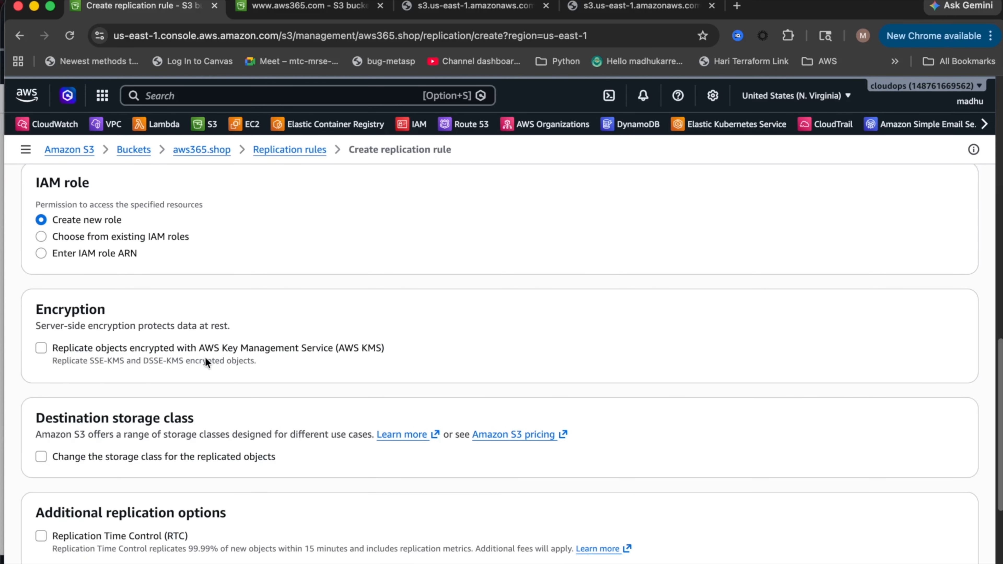
scroll(292, 382, down, 3)
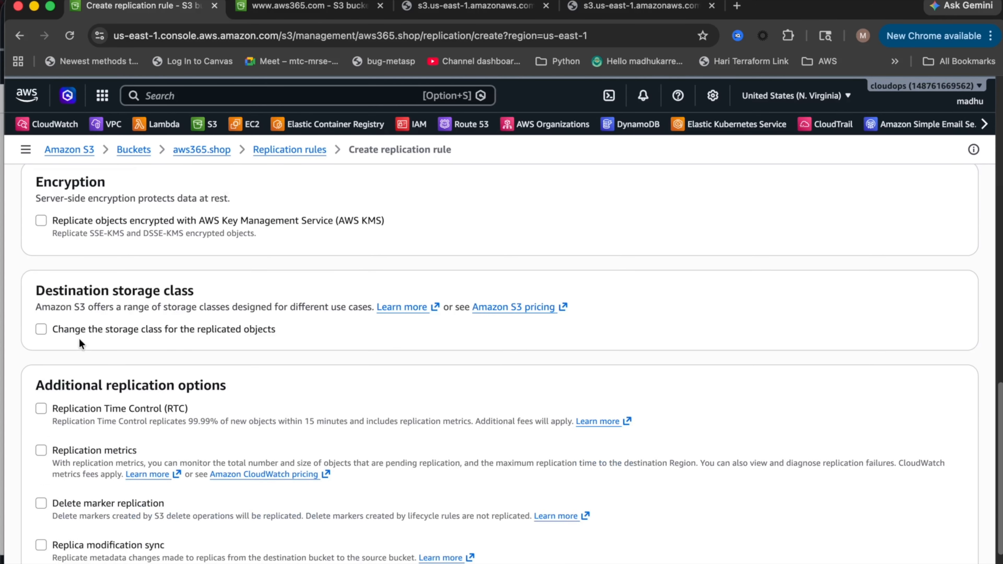
click(42, 328)
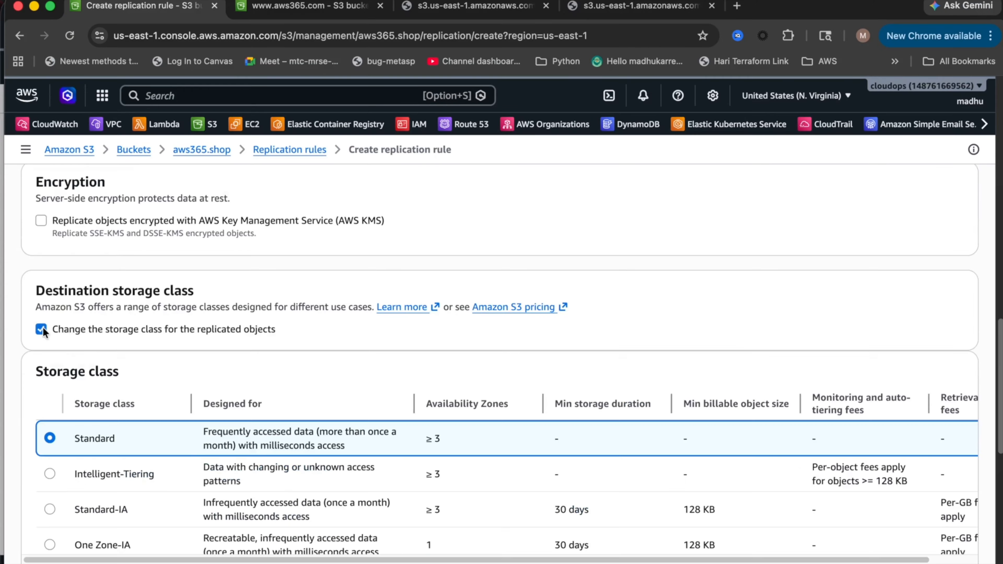
scroll(426, 438, down, 2)
scroll(188, 461, down, 3)
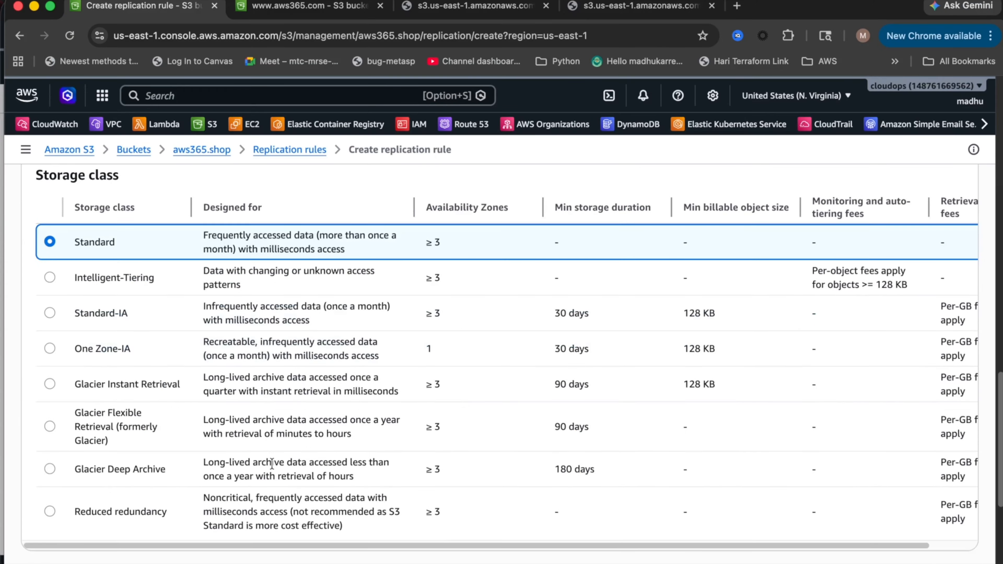
right_click(59, 350)
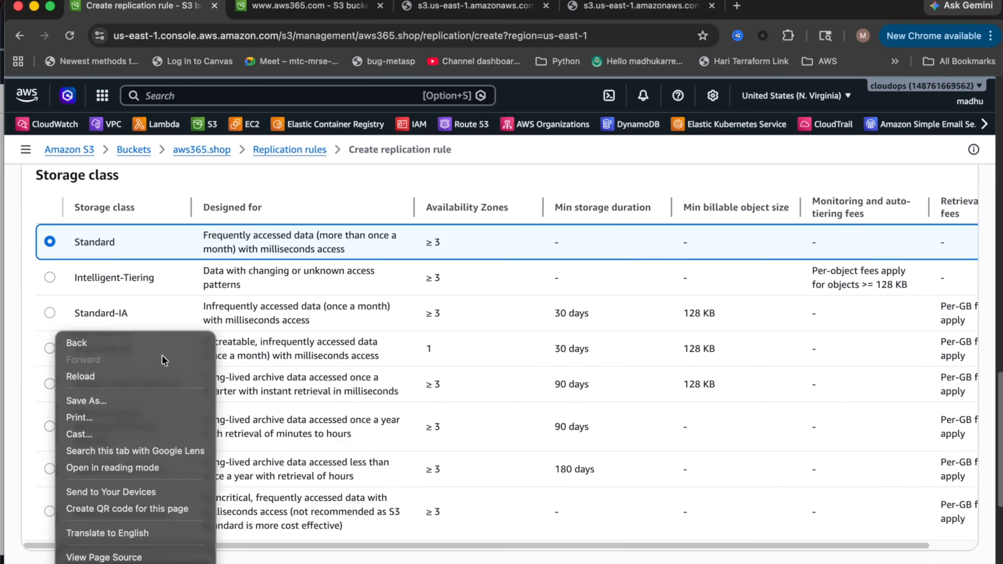
click(51, 354)
click(303, 348)
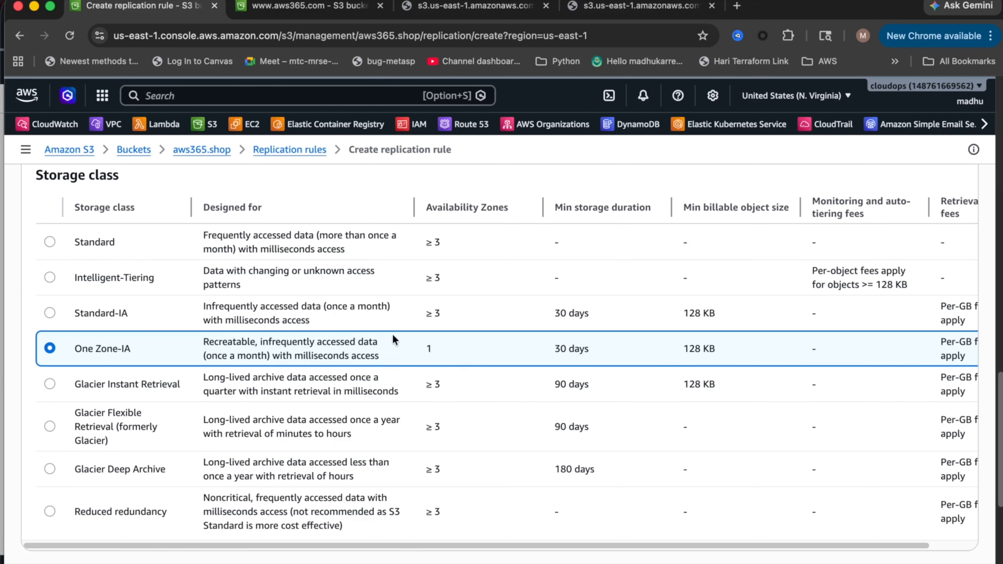
Save the replication rule with the additional replication options left unselected.
scroll(430, 346, down, 3)
scroll(446, 407, down, 10)
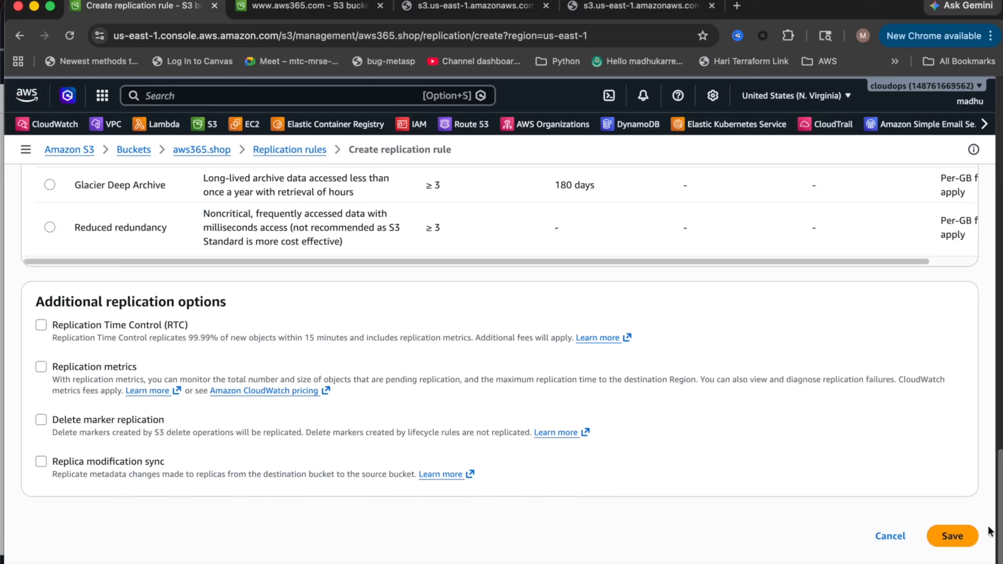
click(952, 537)
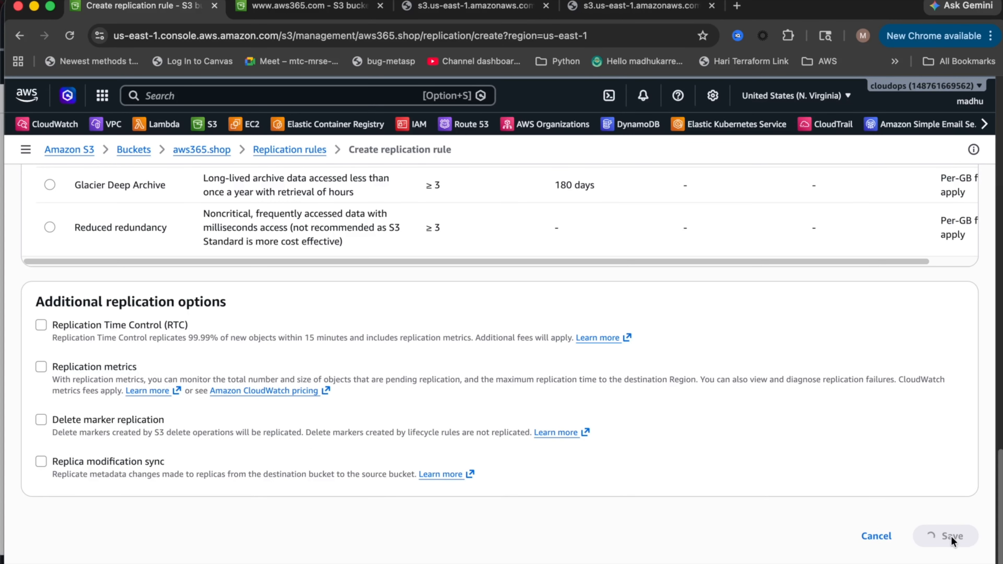
scroll(559, 366, up, 20)
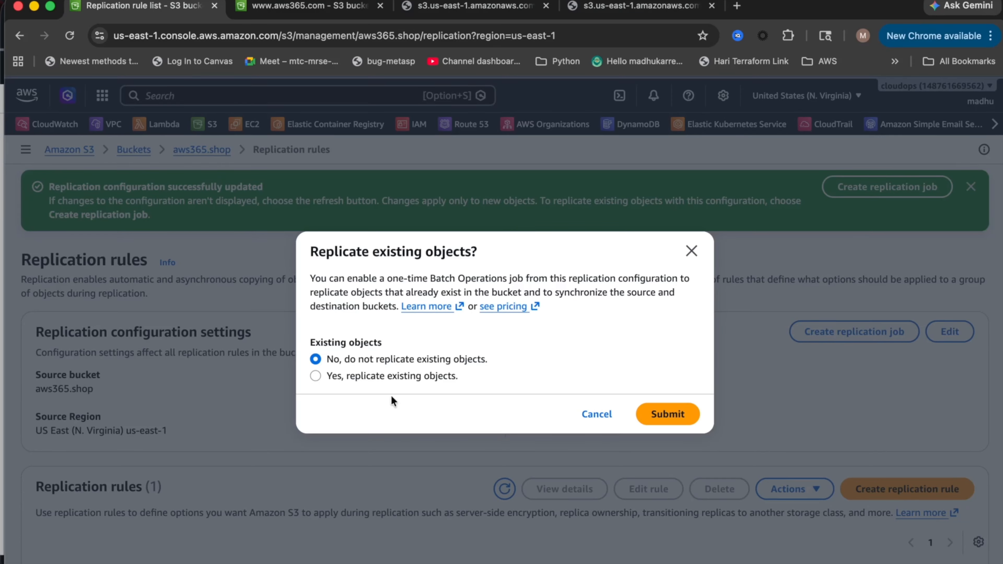
Choose to replicate existing objects, submit the choice, and review the Batch Operations job run and completion report settings.
click(315, 376)
click(666, 413)
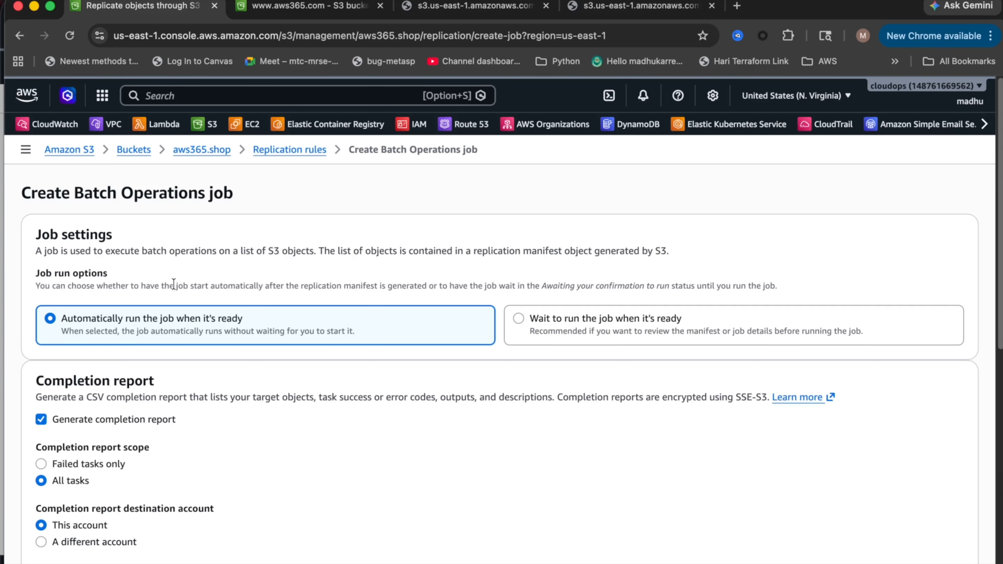
scroll(221, 284, down, 2)
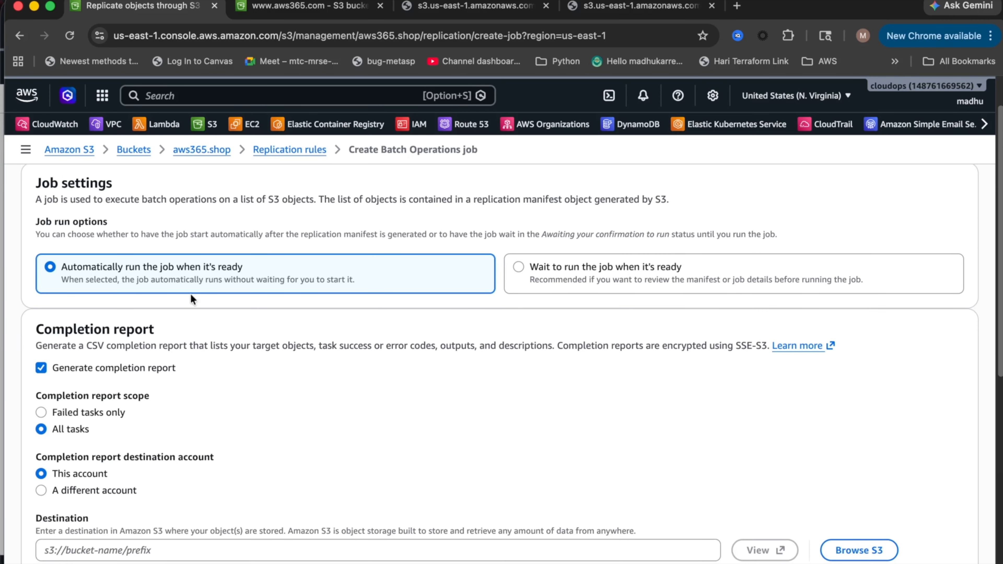
scroll(133, 340, down, 2)
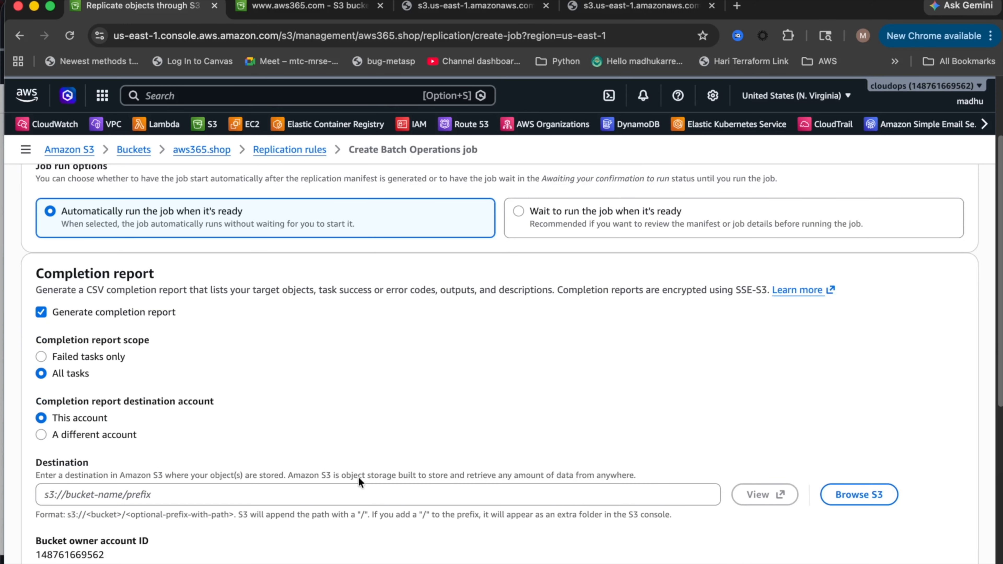
Turn off generation of the completion report for the Batch Operations job.
click(41, 313)
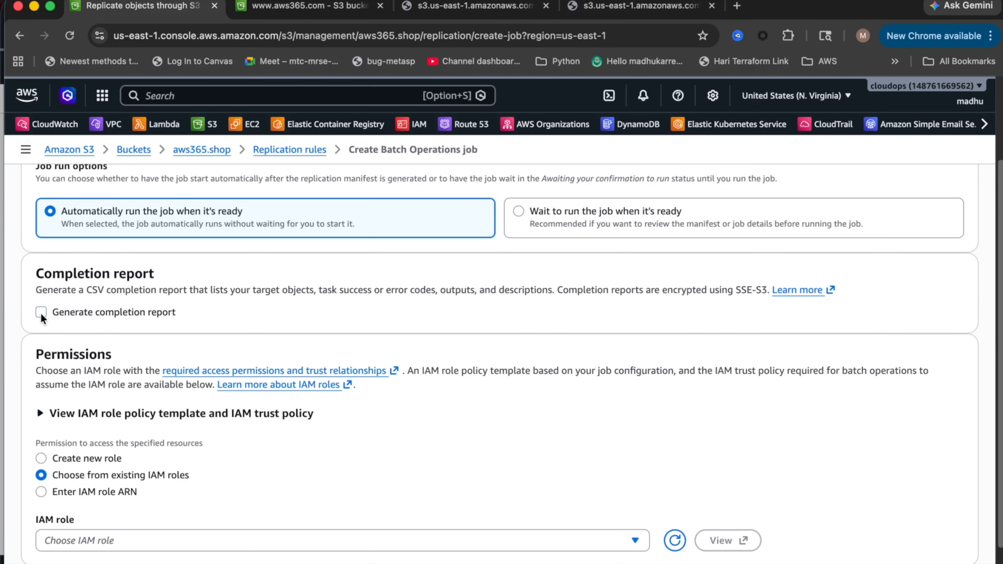
click(41, 313)
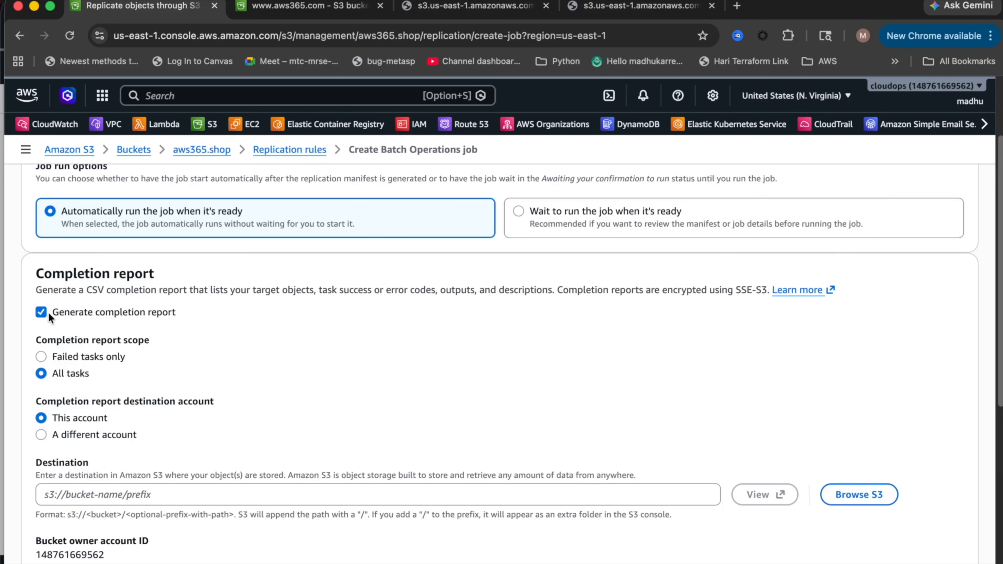
click(41, 313)
scroll(310, 448, down, 3)
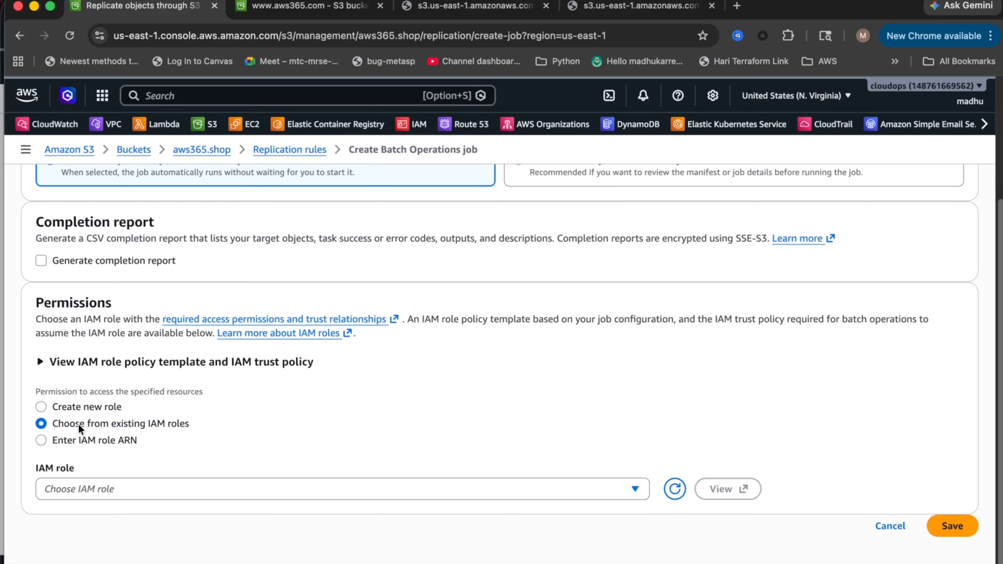
Set the job's permissions to create a new IAM role and save the Batch Operations job.
click(216, 489)
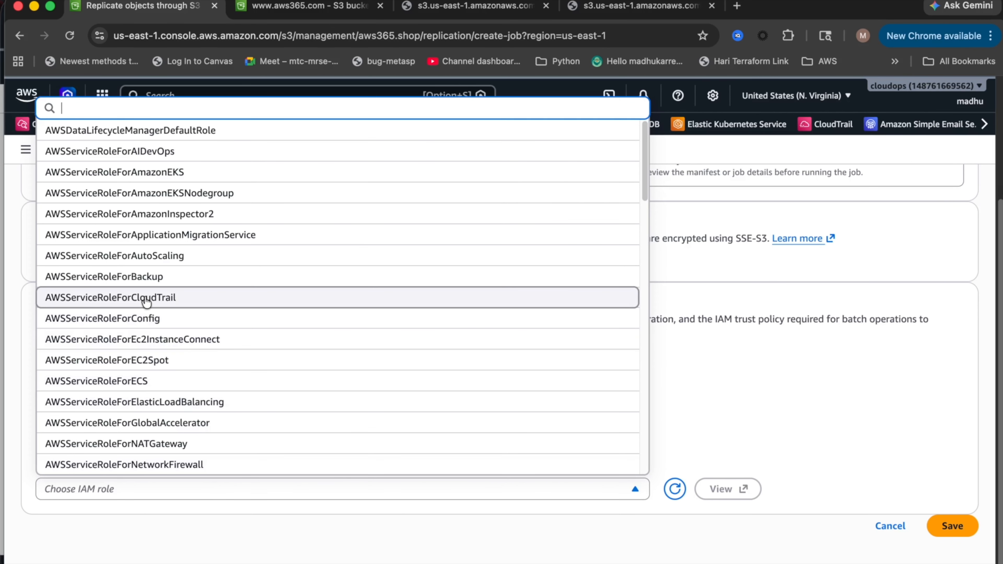
click(185, 530)
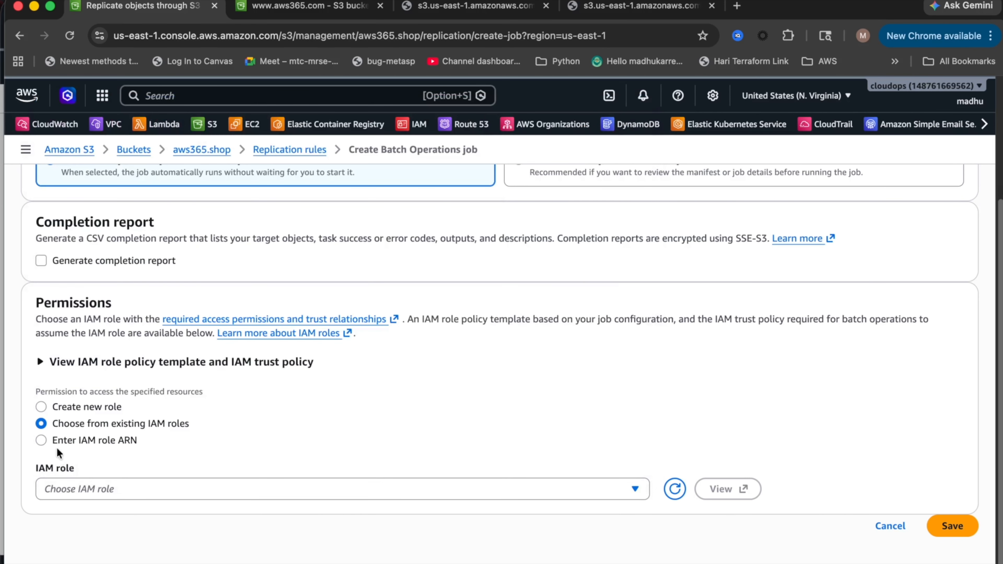
click(50, 407)
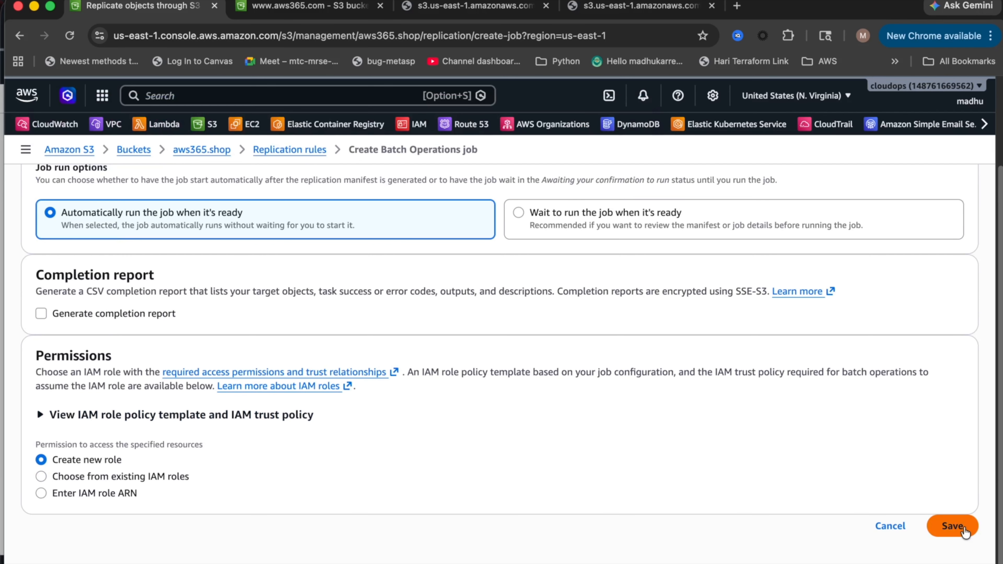
click(952, 527)
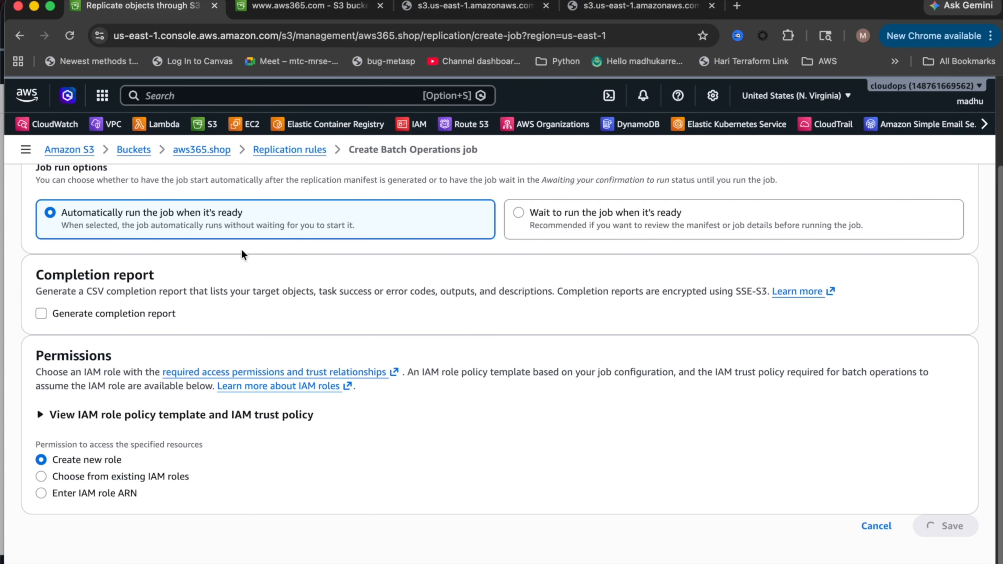
click(293, 7)
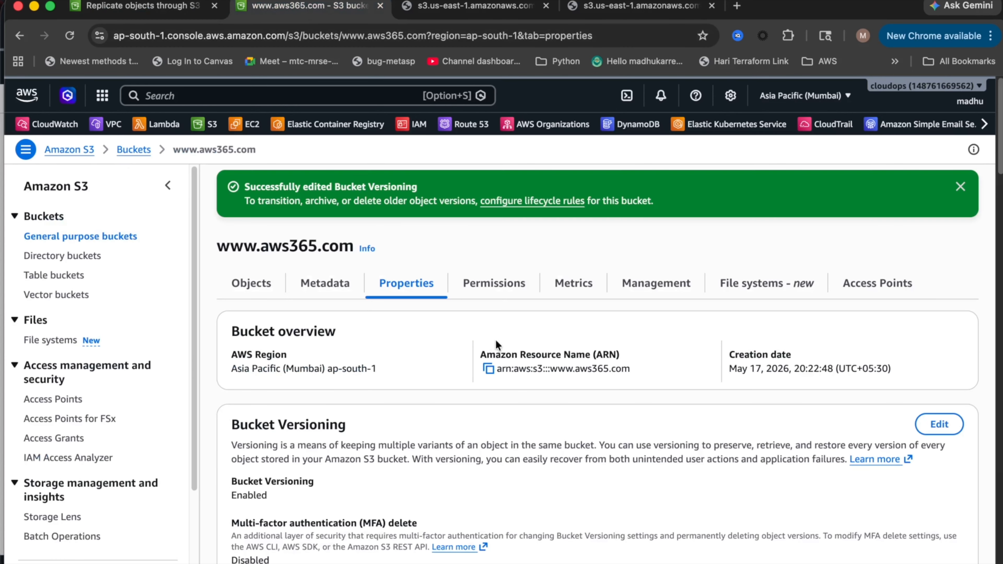
click(265, 287)
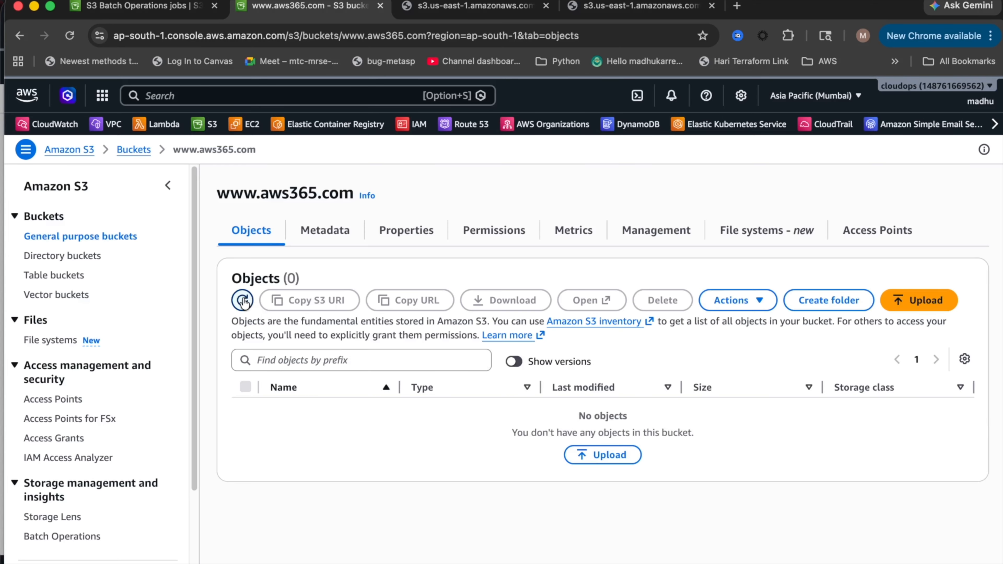
click(142, 6)
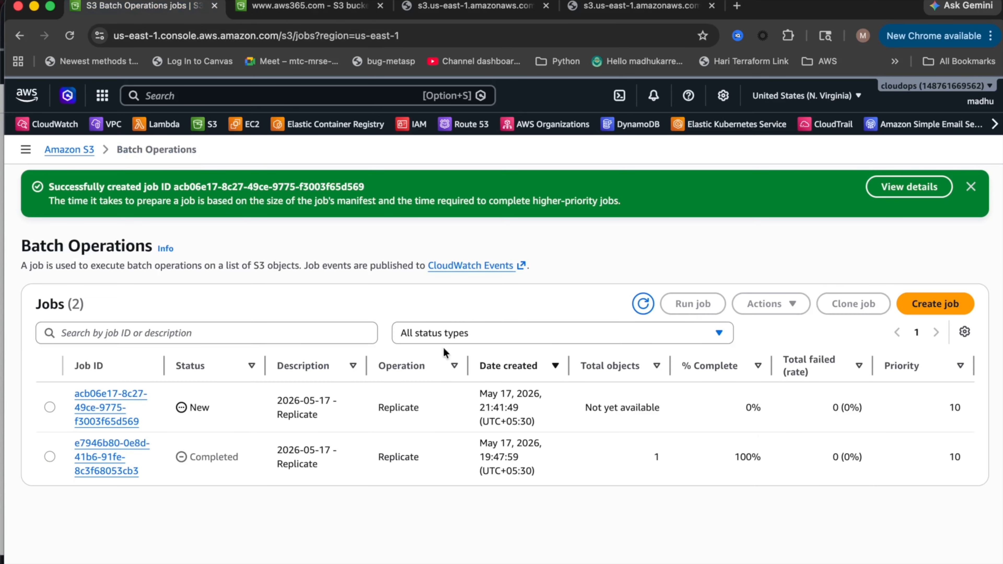
click(971, 187)
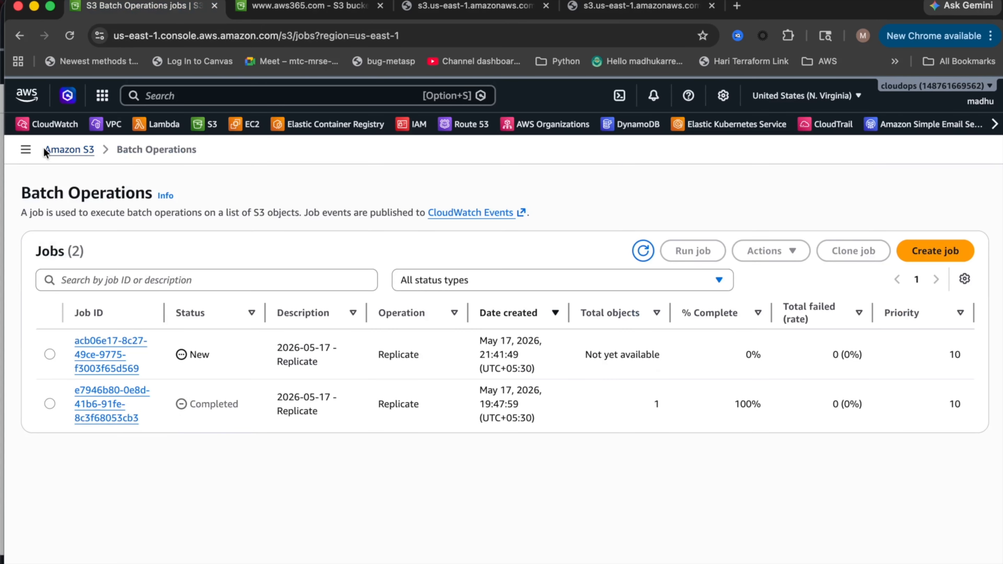
Go back to the general purpose buckets list and open the aws365.shop bucket.
click(26, 150)
click(69, 237)
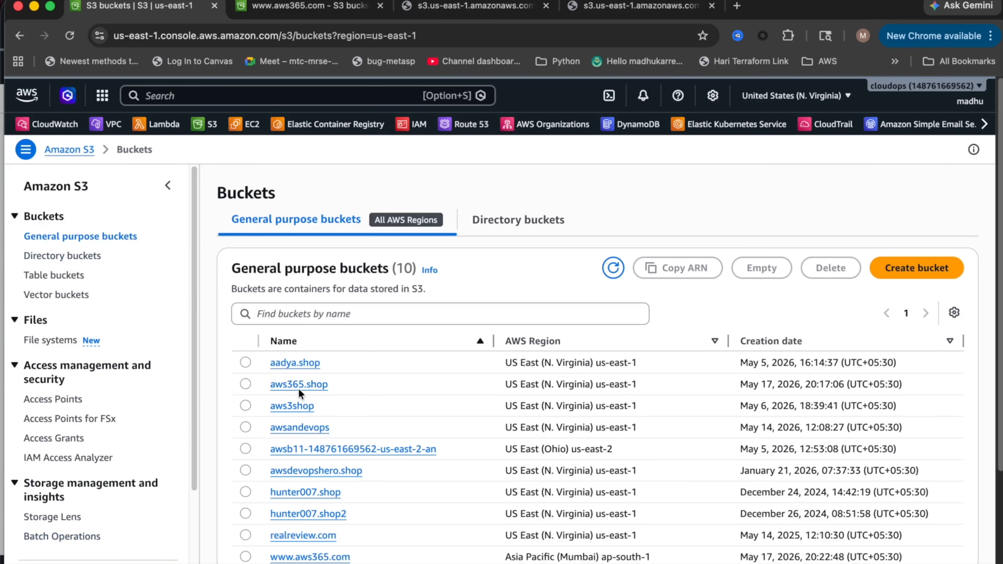
click(298, 384)
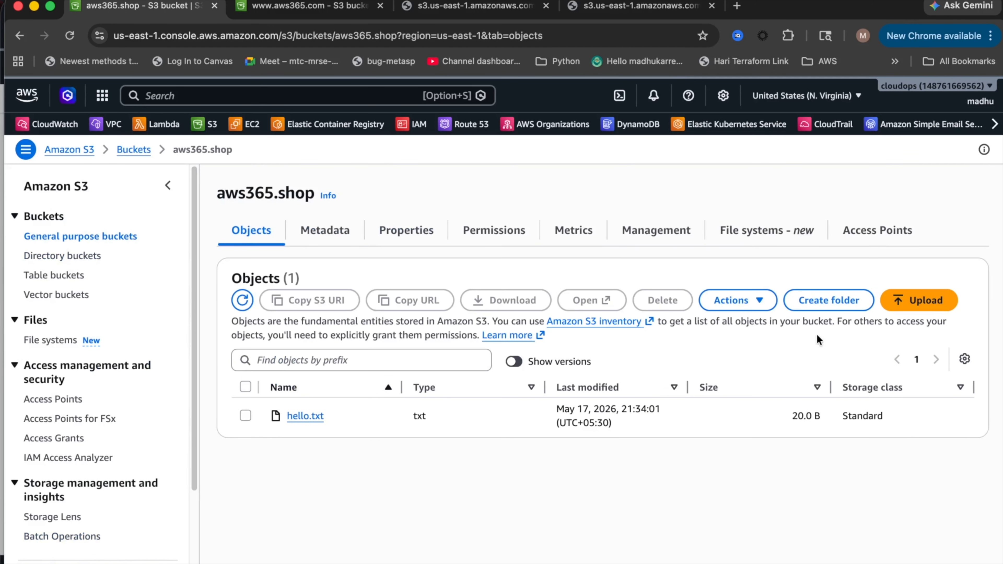
Upload the AWS Credits image from the Desktop to the aws365.shop bucket.
click(896, 302)
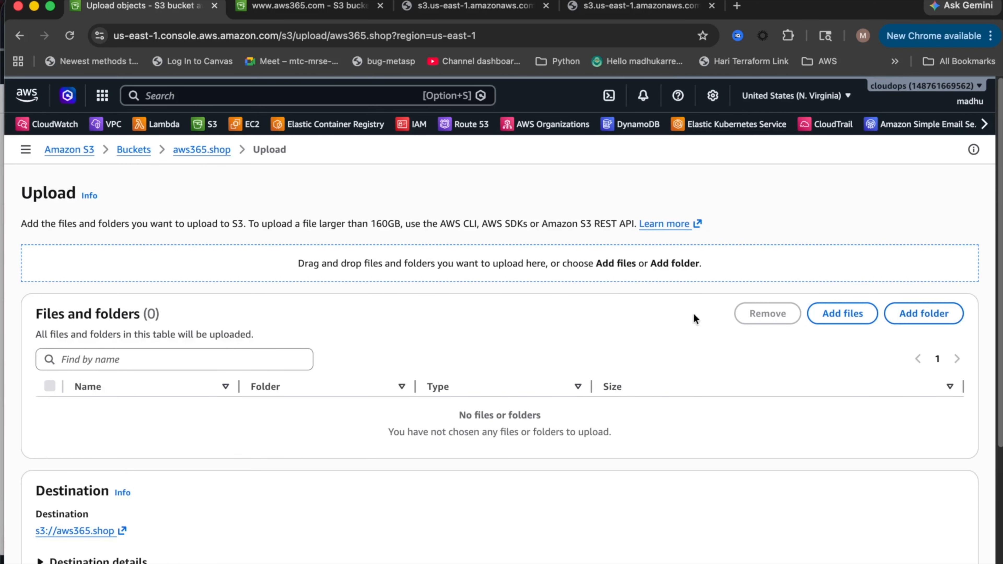
click(852, 315)
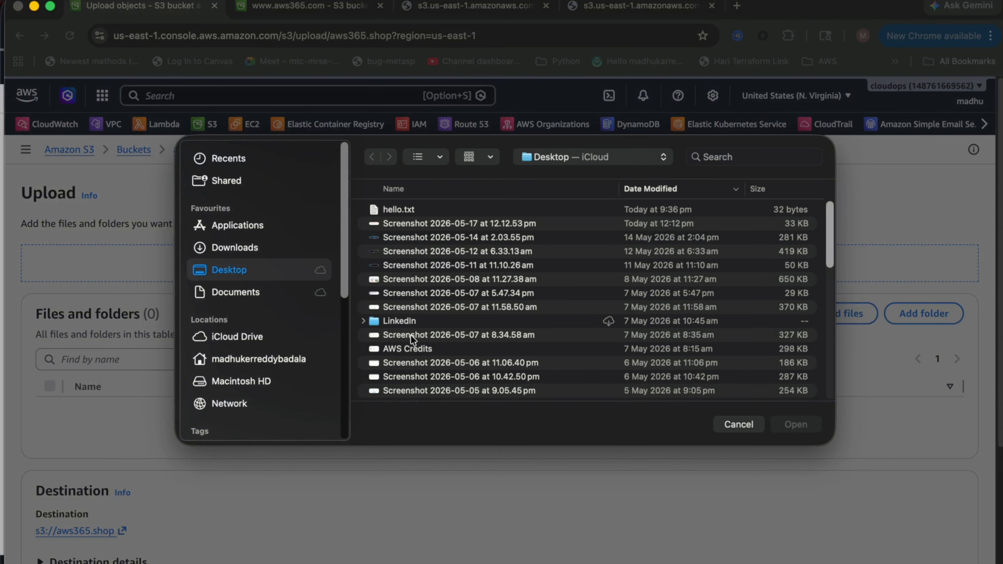
click(395, 352)
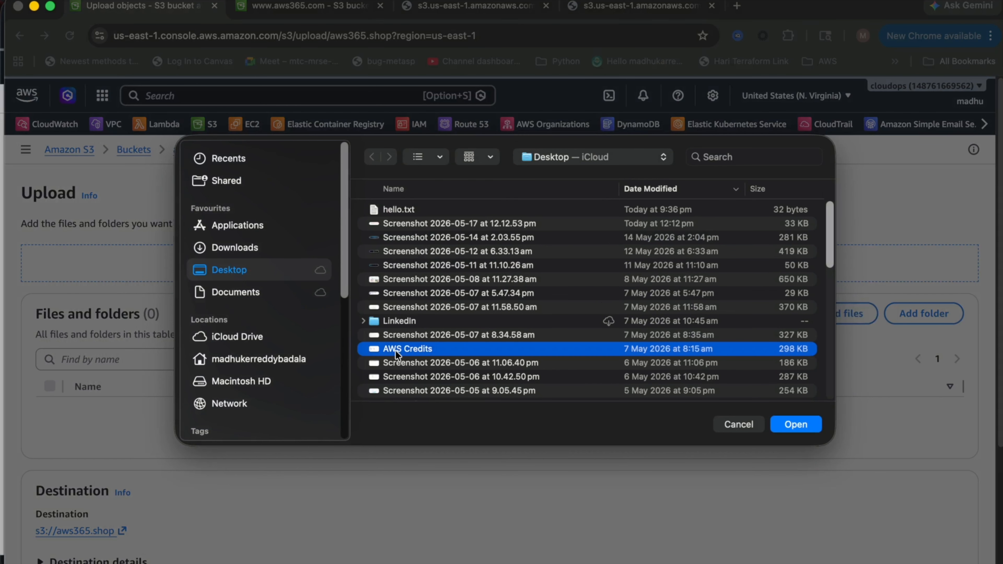
click(793, 426)
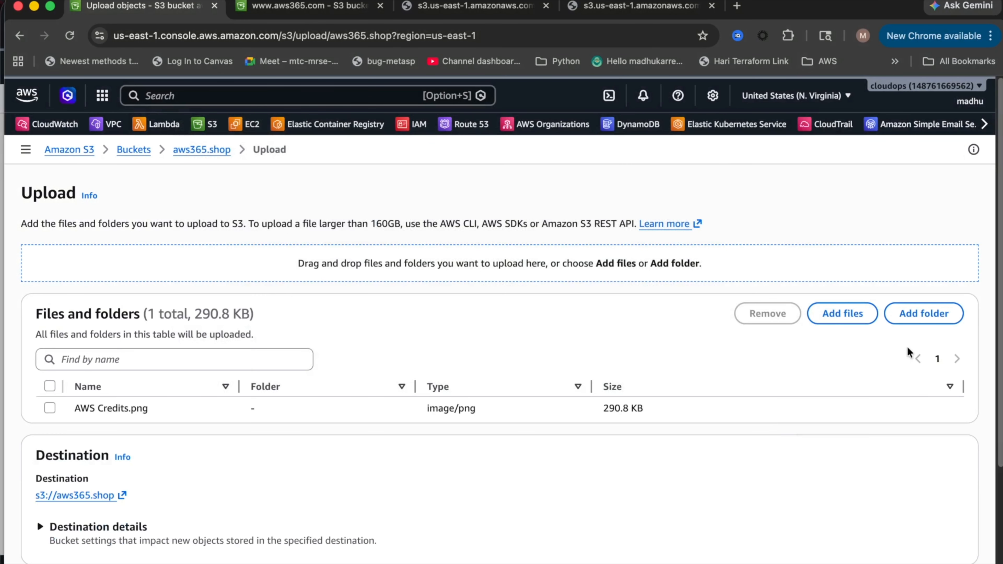
scroll(769, 392, down, 3)
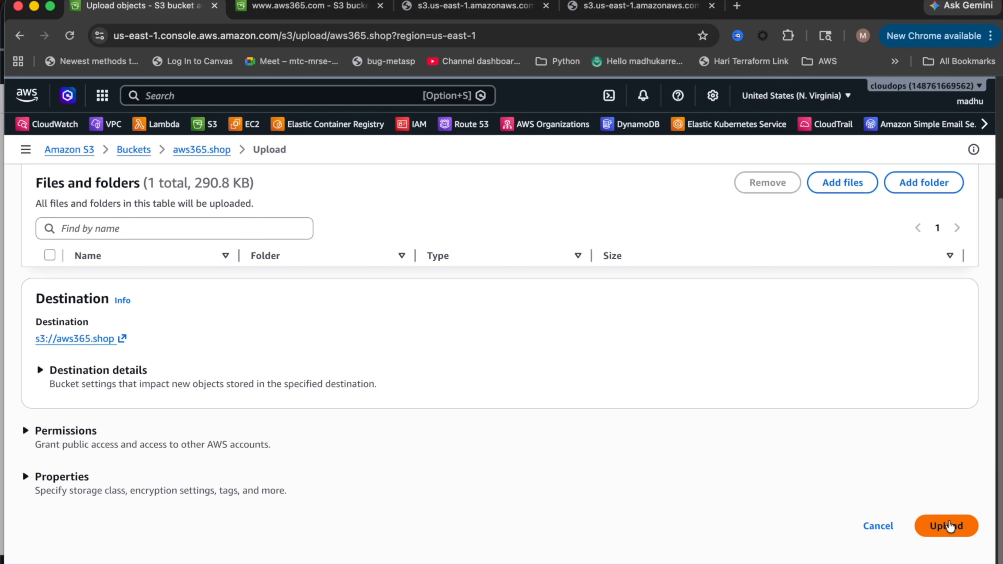
click(947, 525)
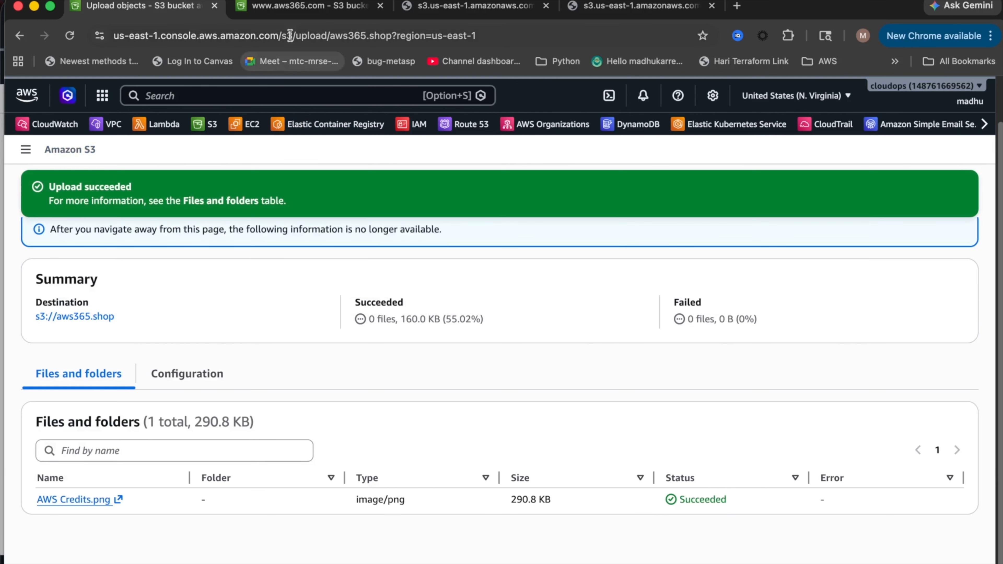
click(288, 8)
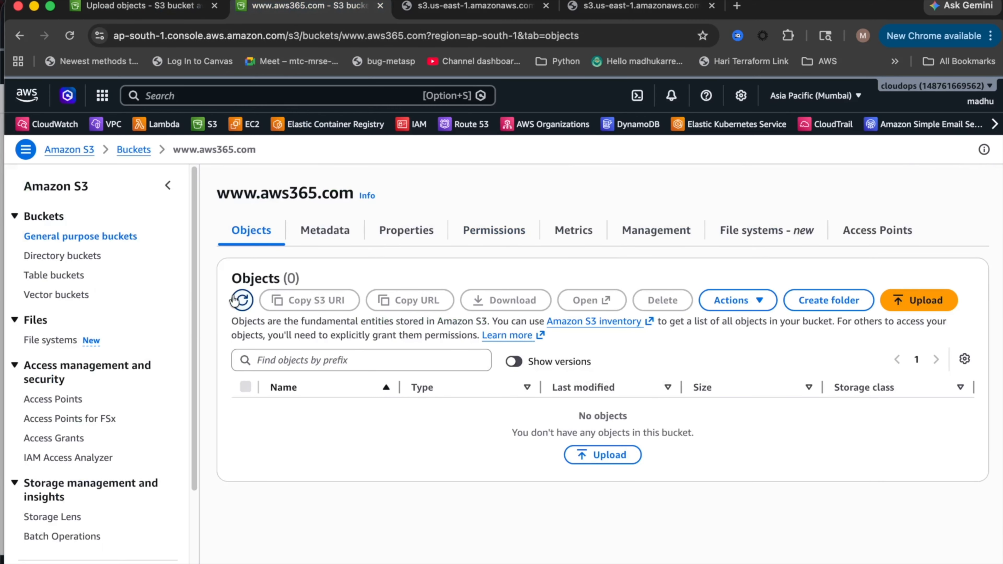
click(242, 300)
click(70, 36)
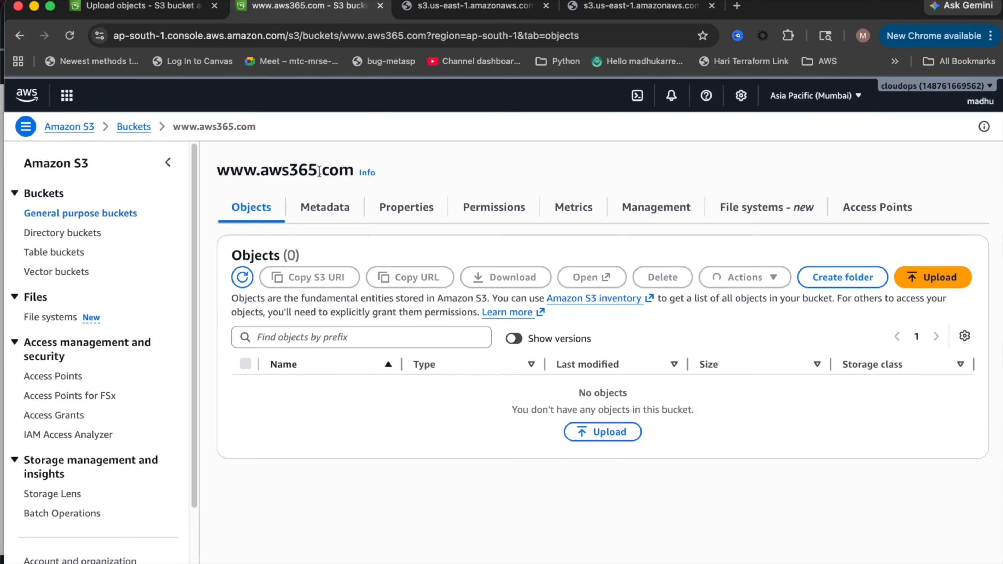
click(245, 301)
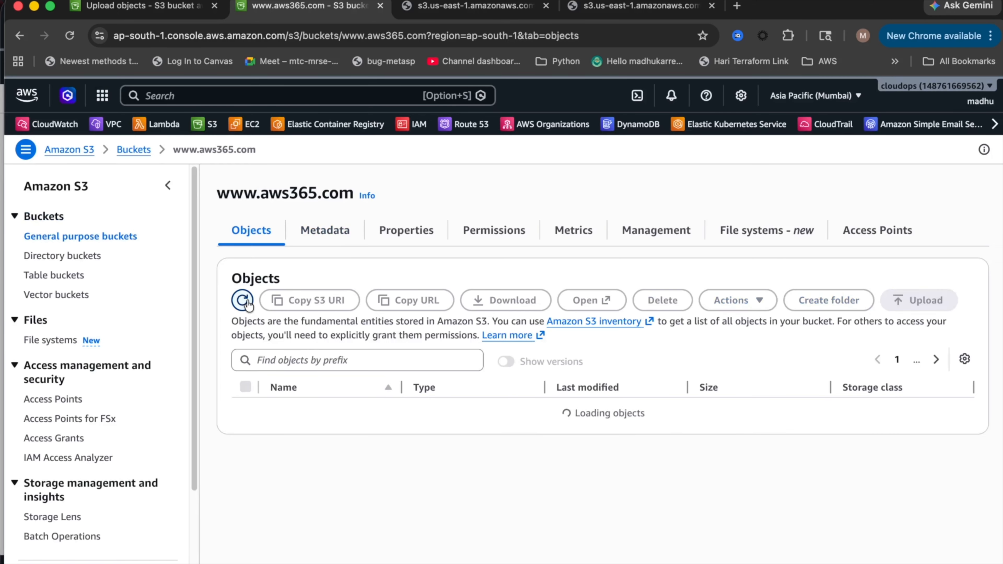
Return to the upload status page, dismiss the success notice, and close the page.
click(158, 7)
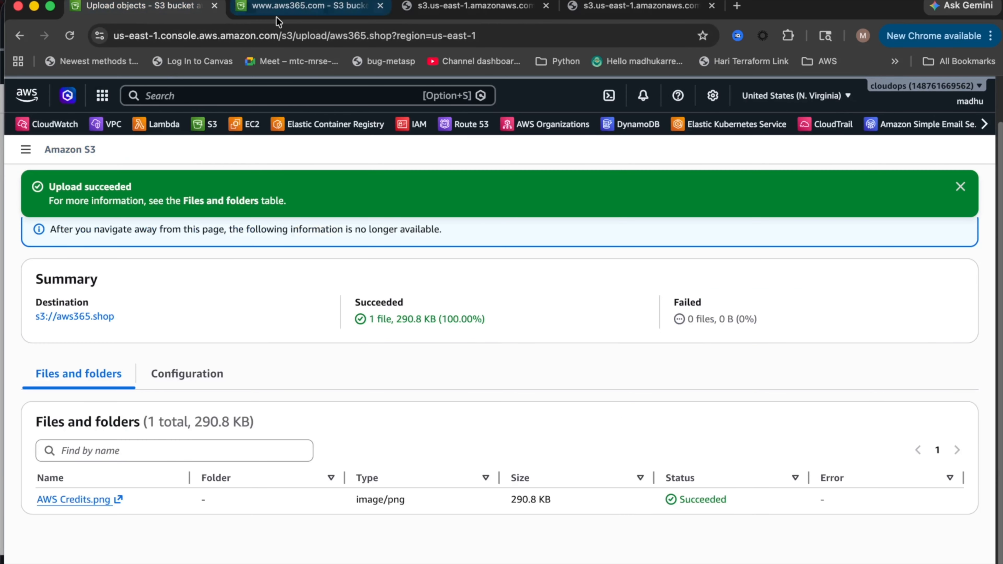
click(959, 187)
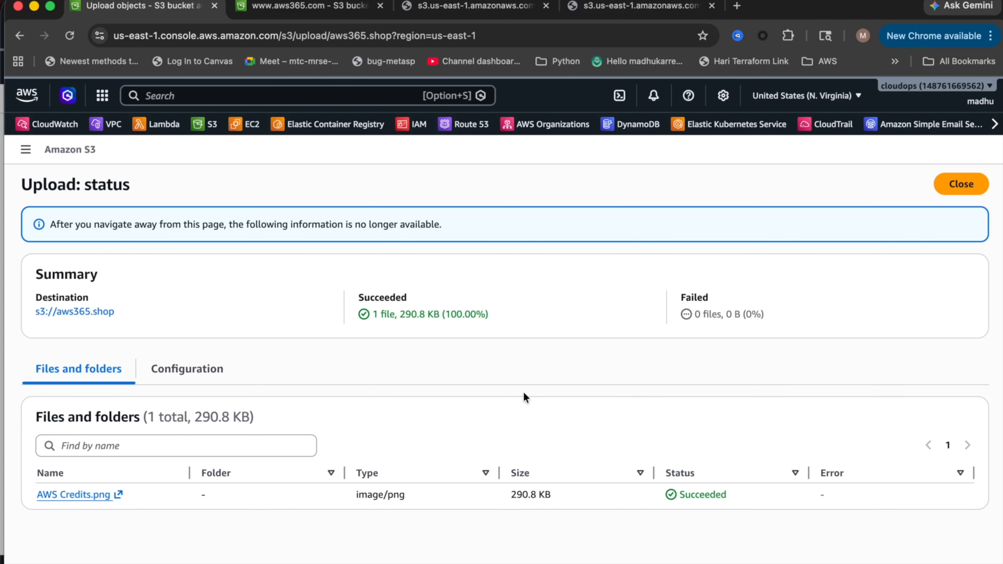
click(964, 186)
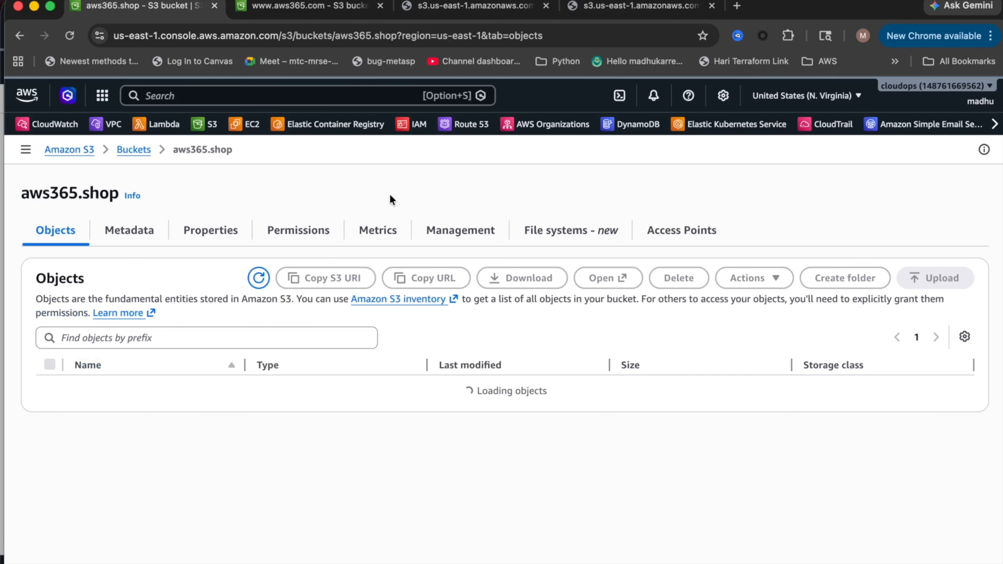
click(278, 7)
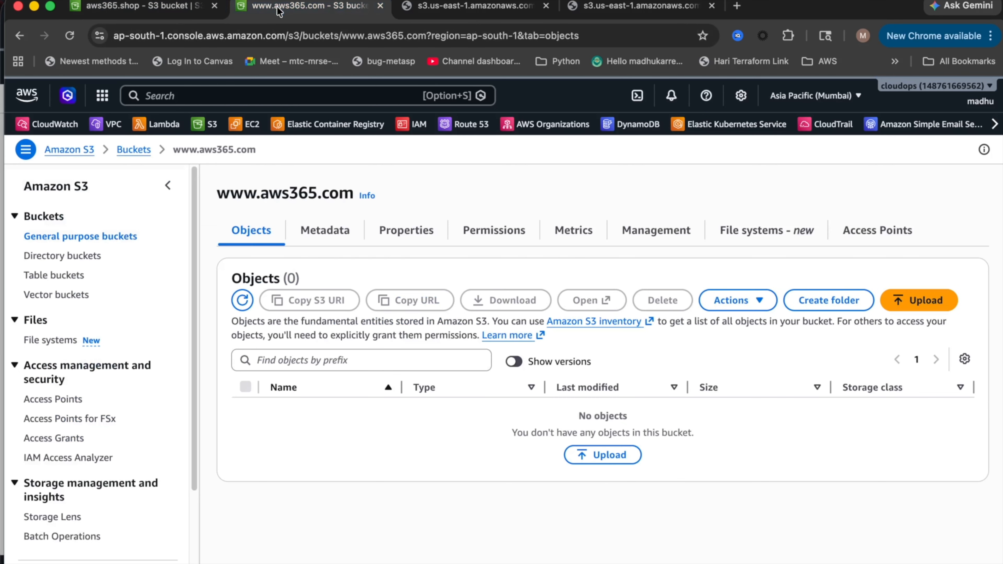
click(69, 36)
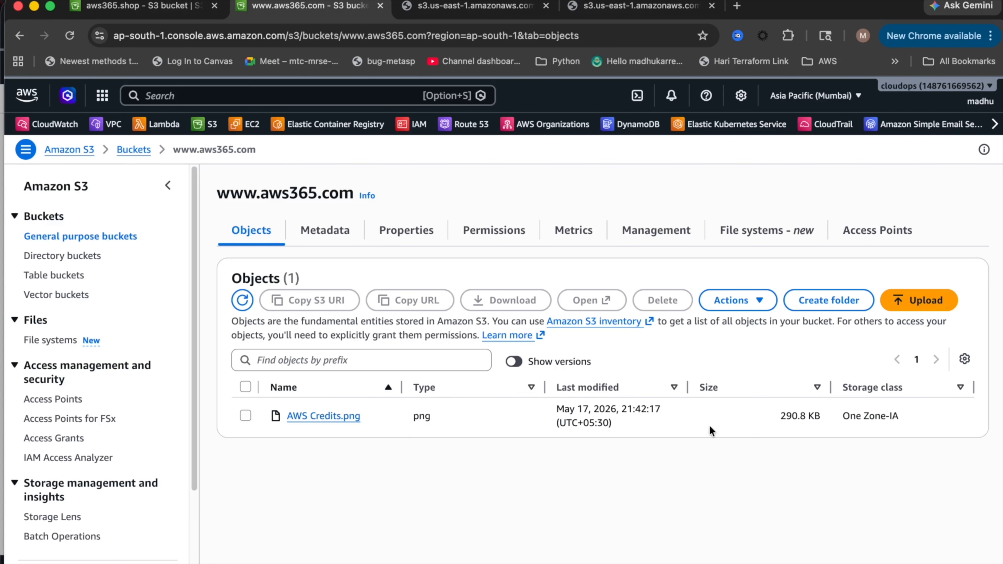
mouse_move(843, 417)
mouse_down()
mouse_move(903, 420)
mouse_move(842, 415)
mouse_up()
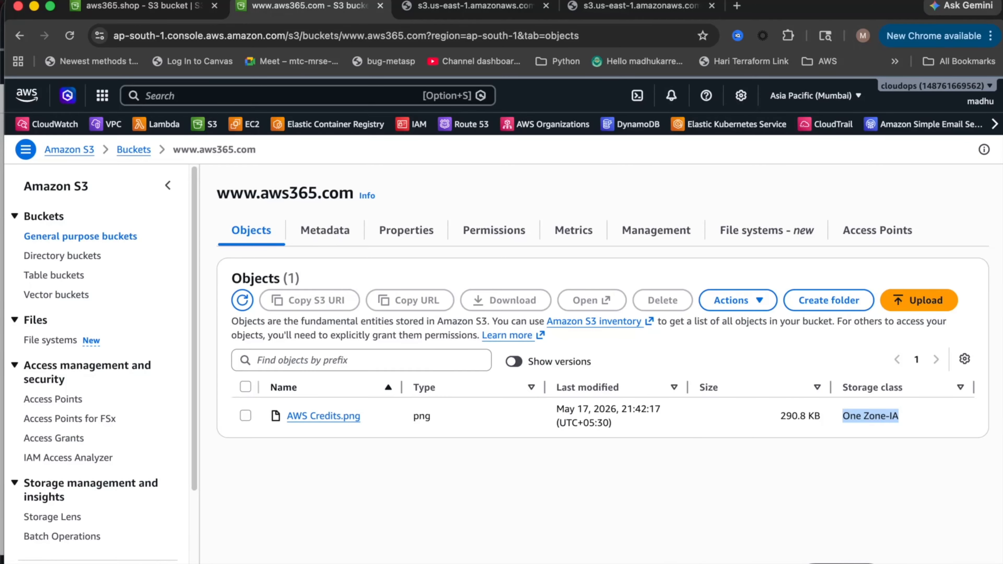
Review the cross-account use cases in the text editor notes and the Account-A to Account-B diagram in Paint.
click(841, 563)
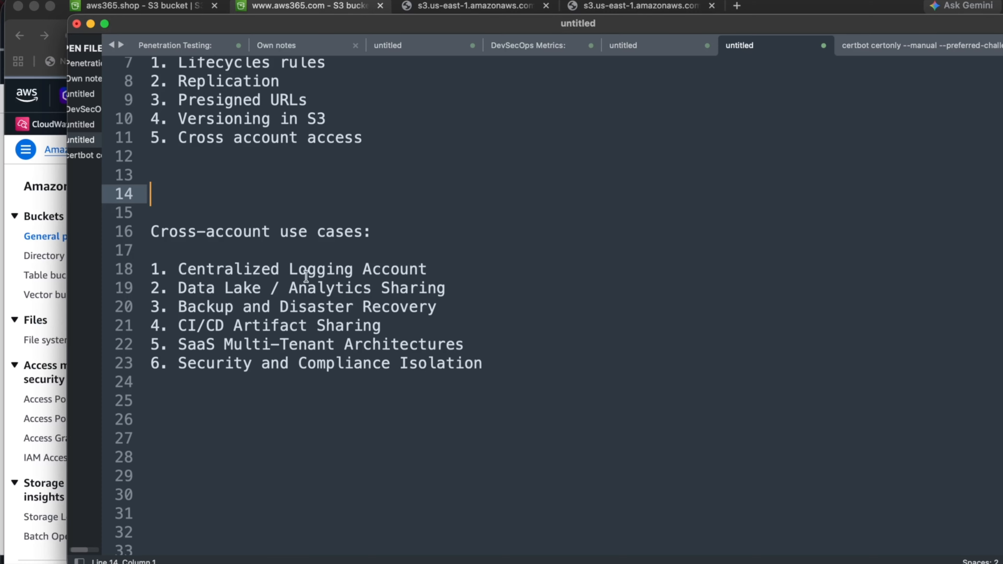
click(24, 465)
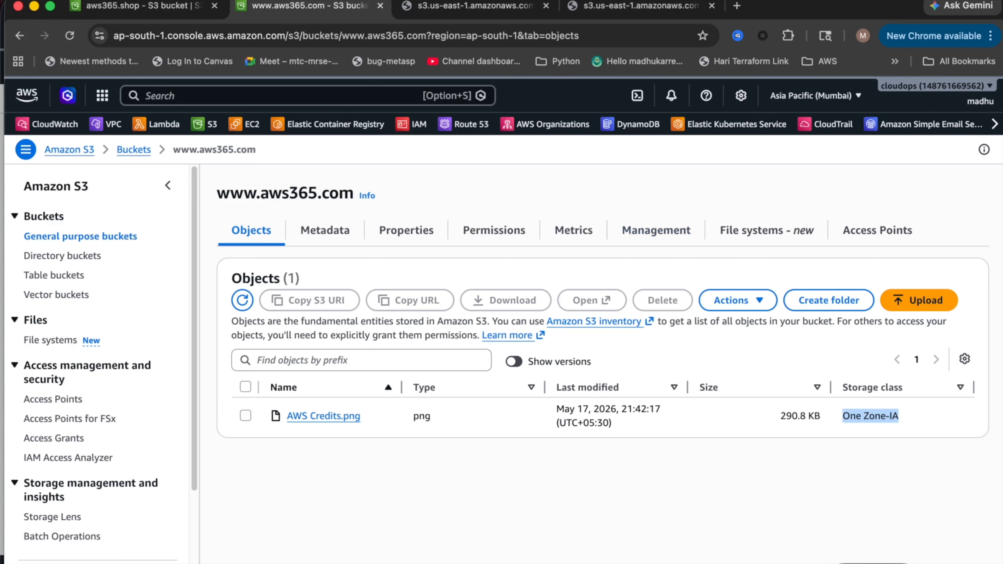
click(841, 563)
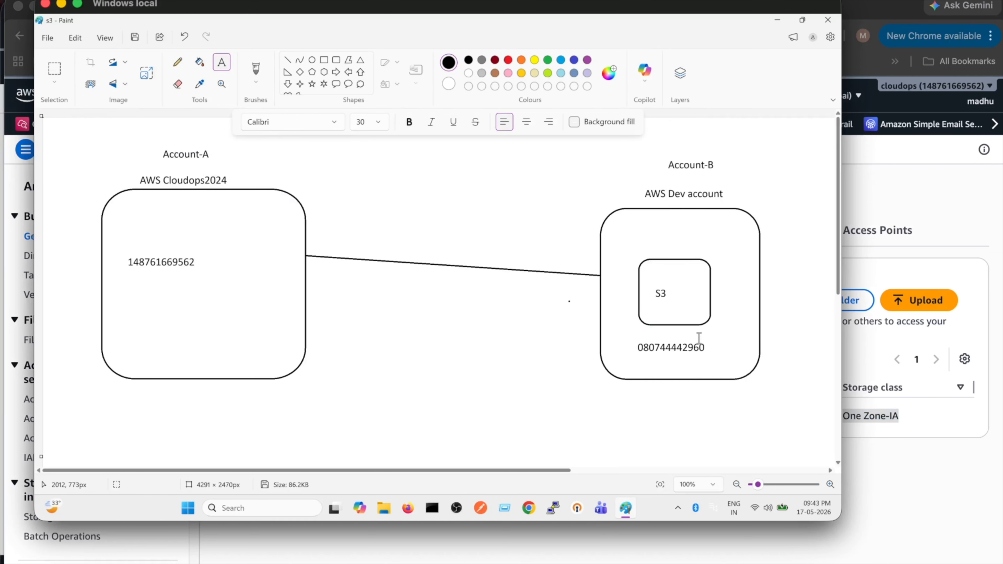
Switch to the Dev account's S3 console in Safari and open the bucket policy section of the aws365.com bucket's permissions.
click(330, 540)
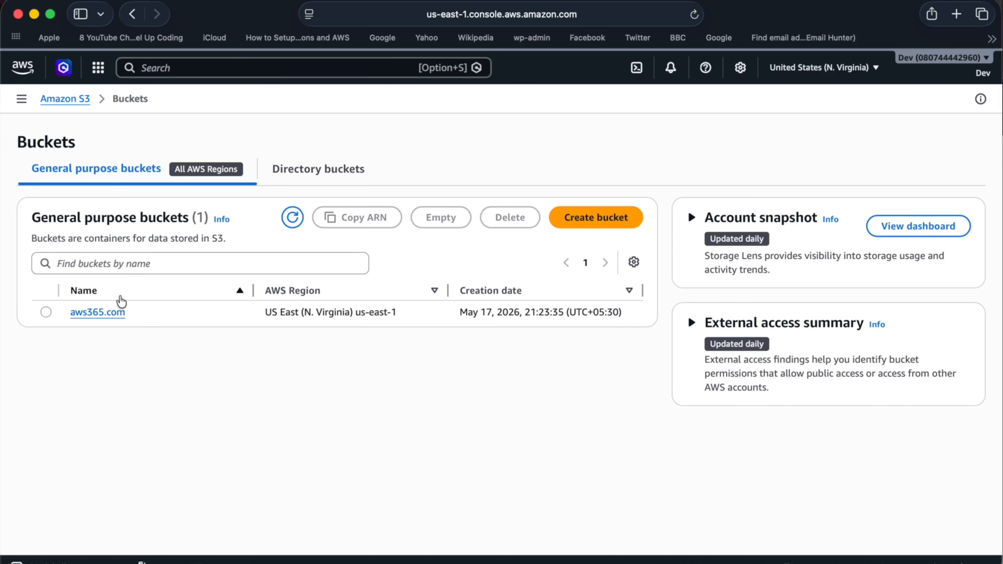
click(101, 311)
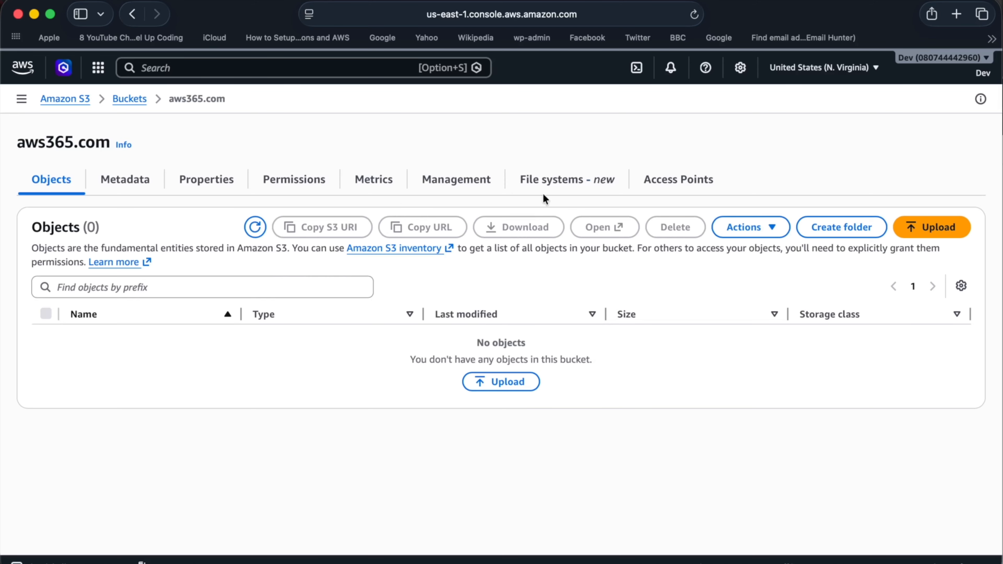
click(309, 181)
scroll(490, 396, down, 5)
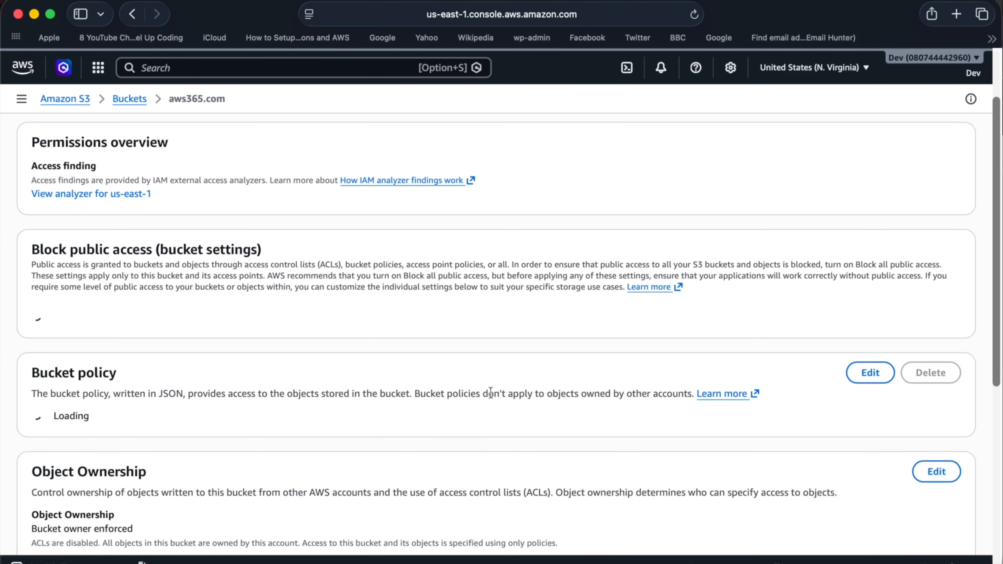
scroll(371, 400, down, 1)
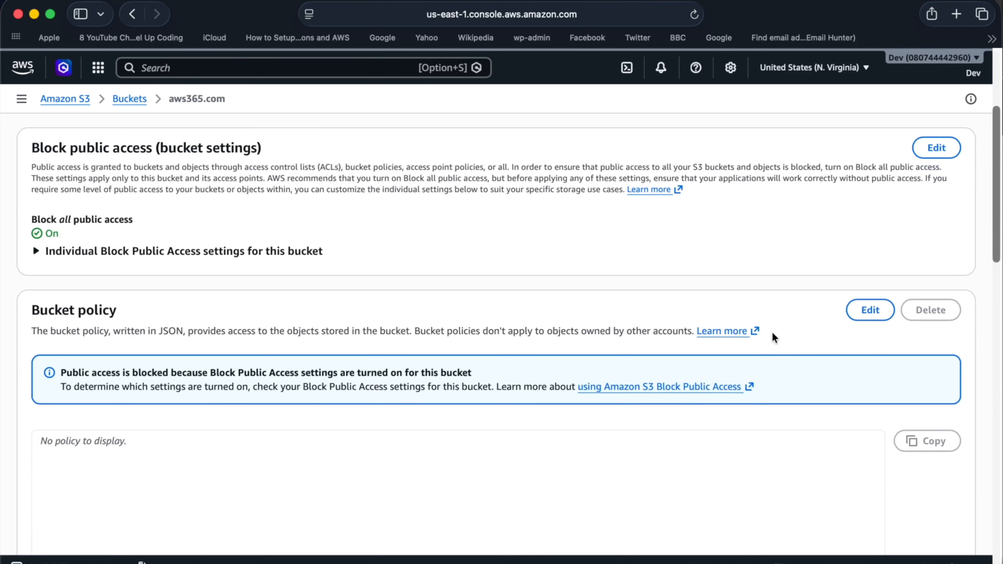
Open the Dev bucket's policy for editing, and list the cloudops account's buckets with aws s3 ls in CloudShell in Chrome.
click(864, 310)
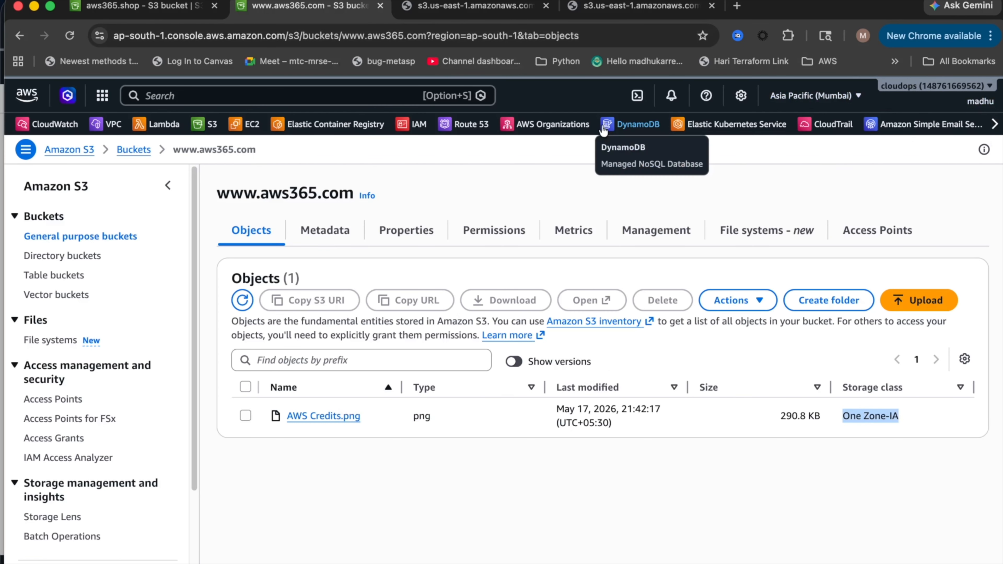
click(637, 98)
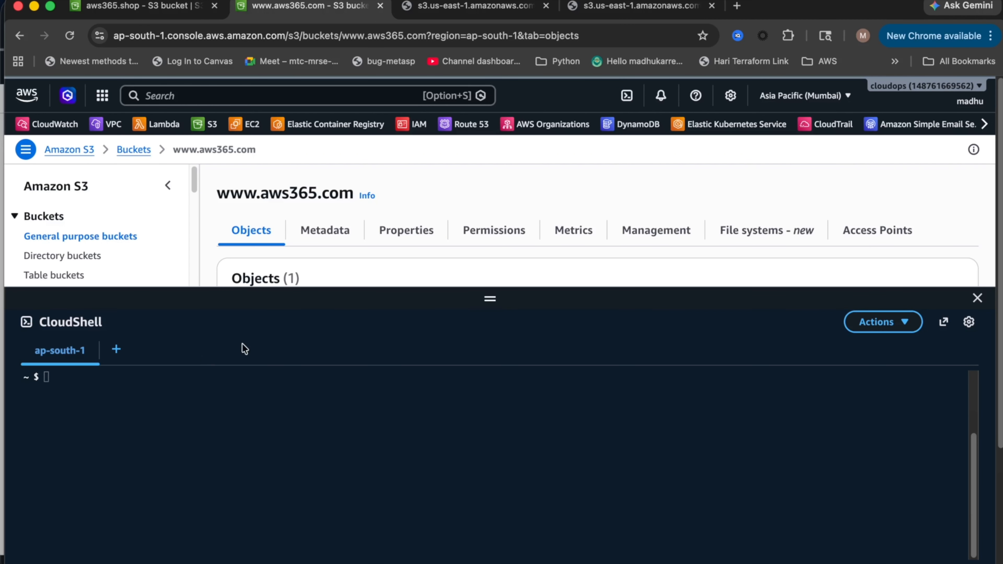
click(153, 403)
text(aws s3 ls)
key(Return)
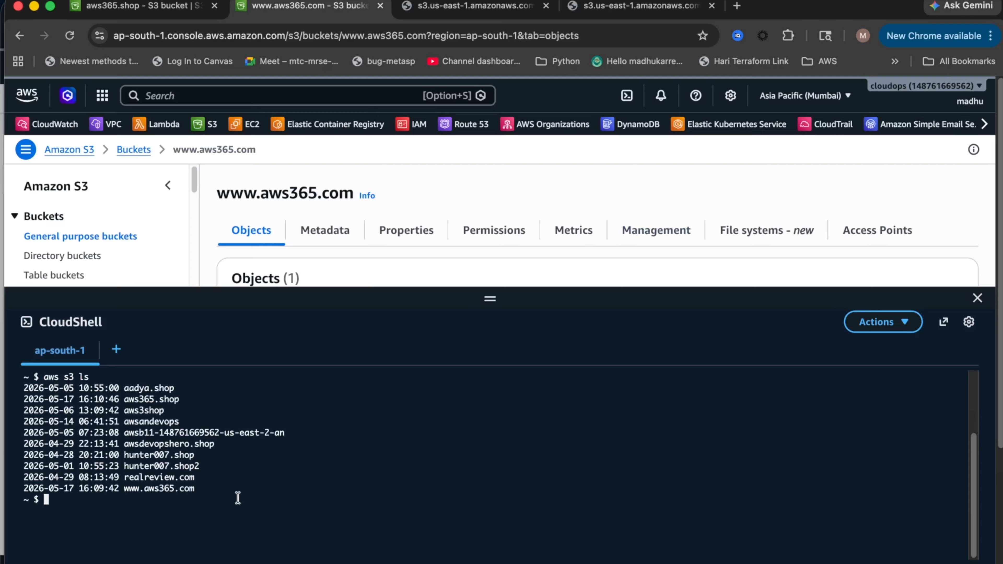
Clear the CloudShell terminal and create hello.txt with cat, containing the text "Hello AWS".
key(ctrl+l)
text(aws)
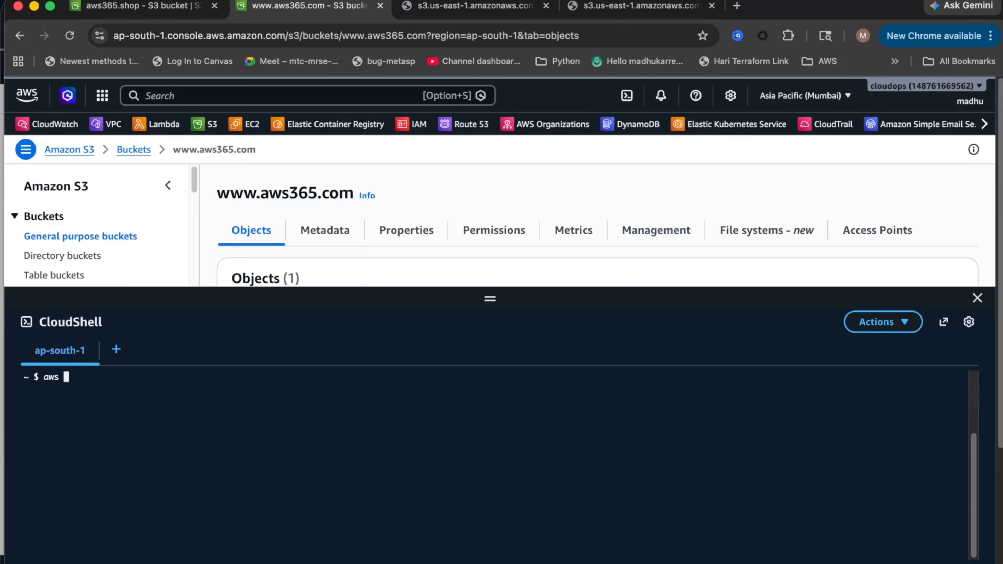
key(BackSpace)
key(BackSpace)
key(BackSpace)
key(BackSpace)
text(cat > he)
key(BackSpace)
key(BackSpace)
text(hello.txt)
key(Return)
text(Hello)
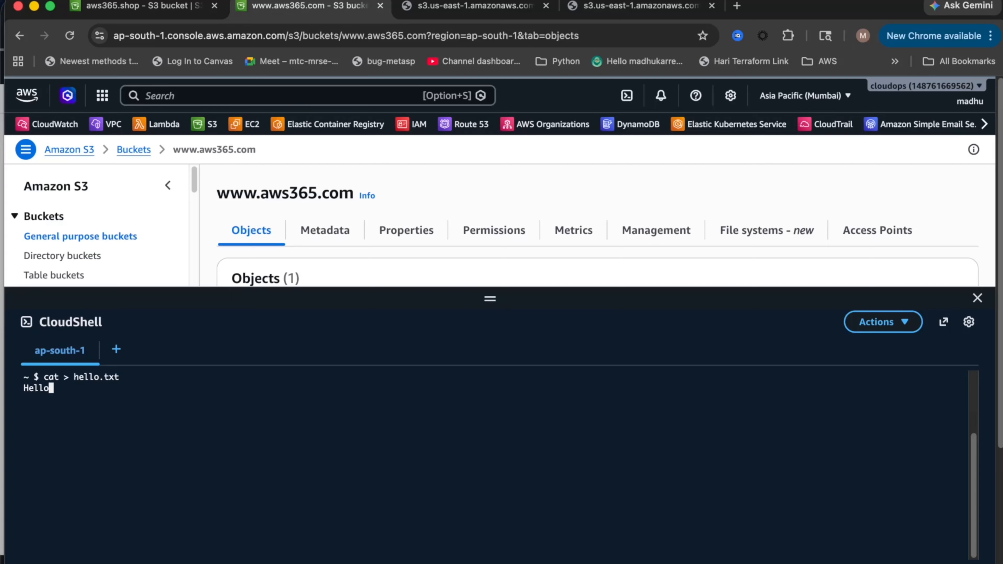
text( AWS)
key(Return)
key(ctrl+d)
Clear the terminal and list the files in the CloudShell home directory.
key(ctrl+l)
text(ls)
key(Return)
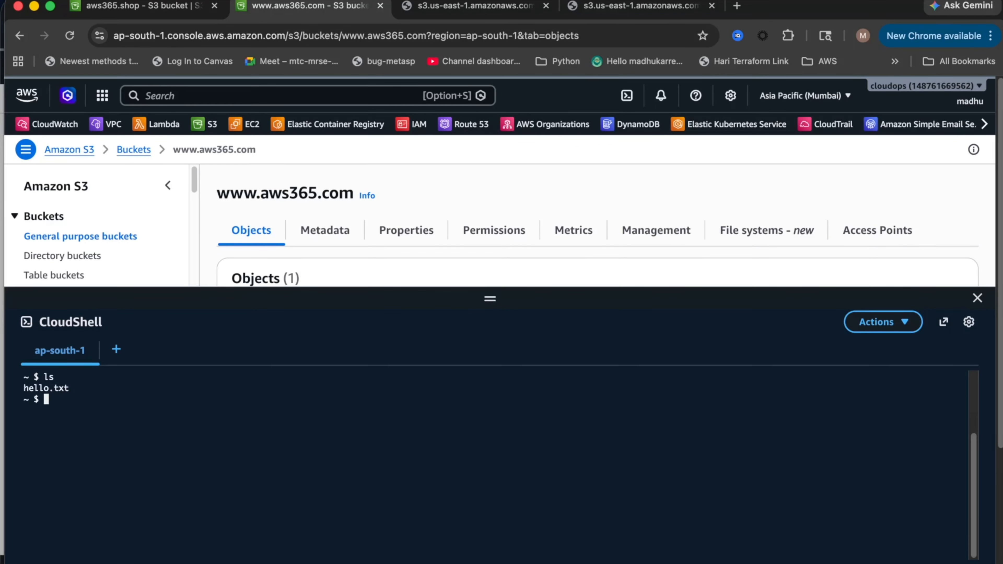
Try to copy hello.txt to s3://aws365.com with aws s3 cp, and examine the command's output.
text(aws s3 cp hello.txt s3)
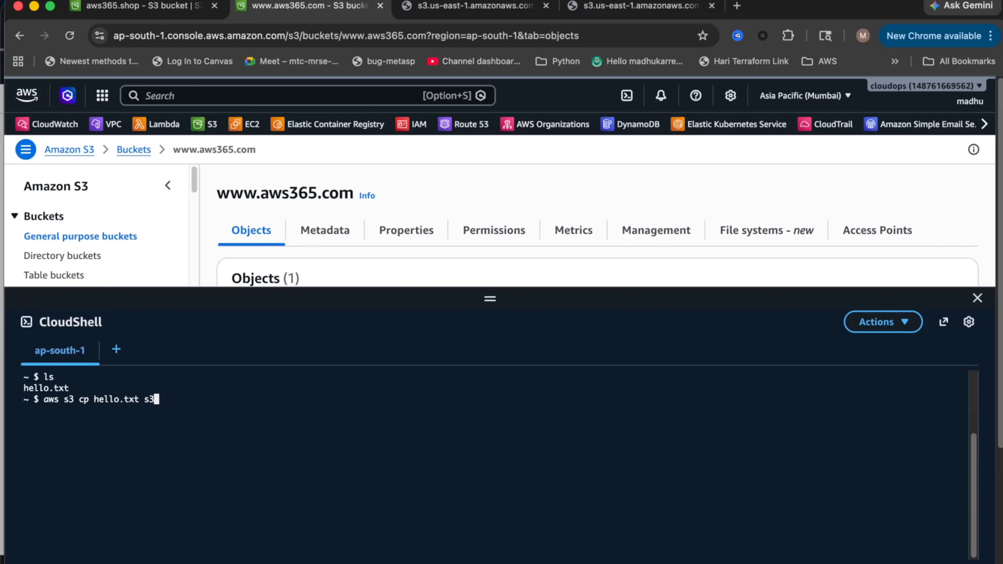
text(://aws)
text(365.com)
key(Return)
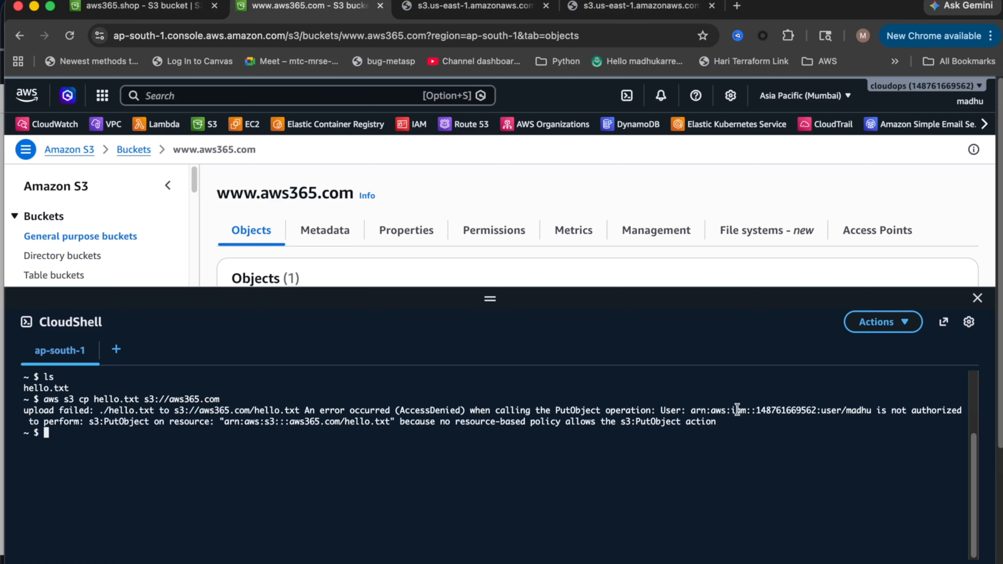
drag(717, 419, 686, 421)
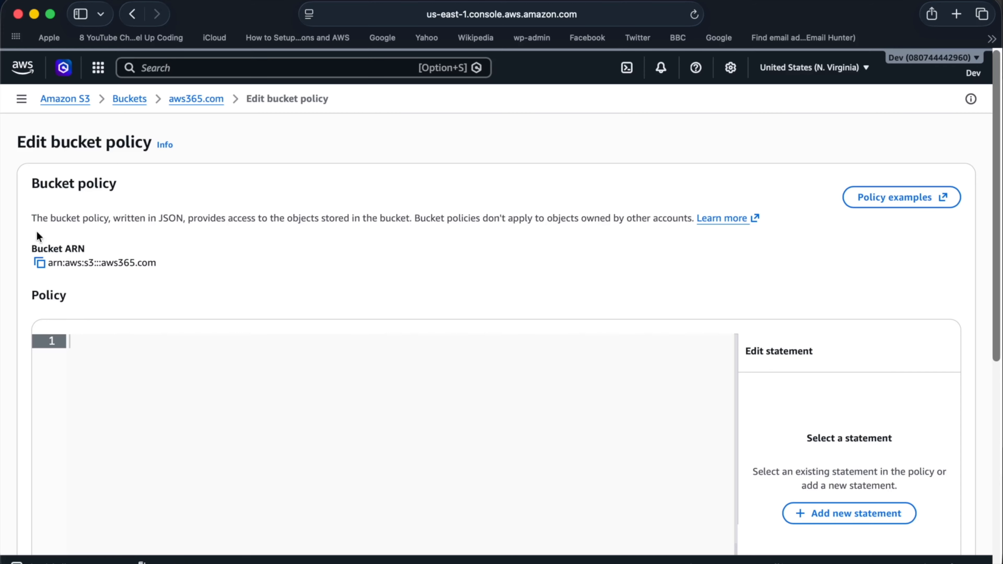
Copy the aws365.com bucket ARN and replace both your_bucket ARNs under Resource in cross-account-bucket.json in VS Code, keeping the /* suffix.
scroll(172, 246, down, 1)
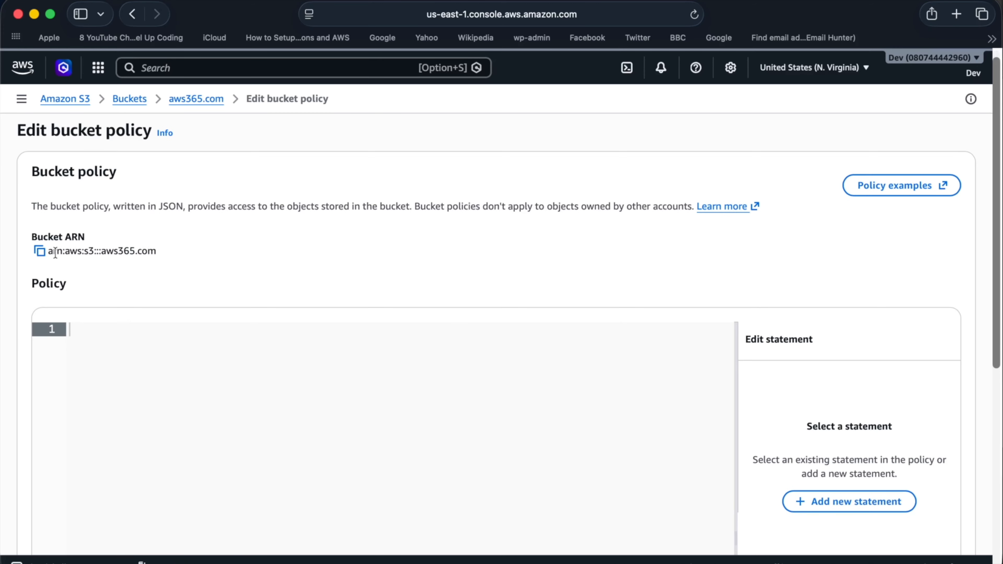
click(40, 251)
key(super+Tab)
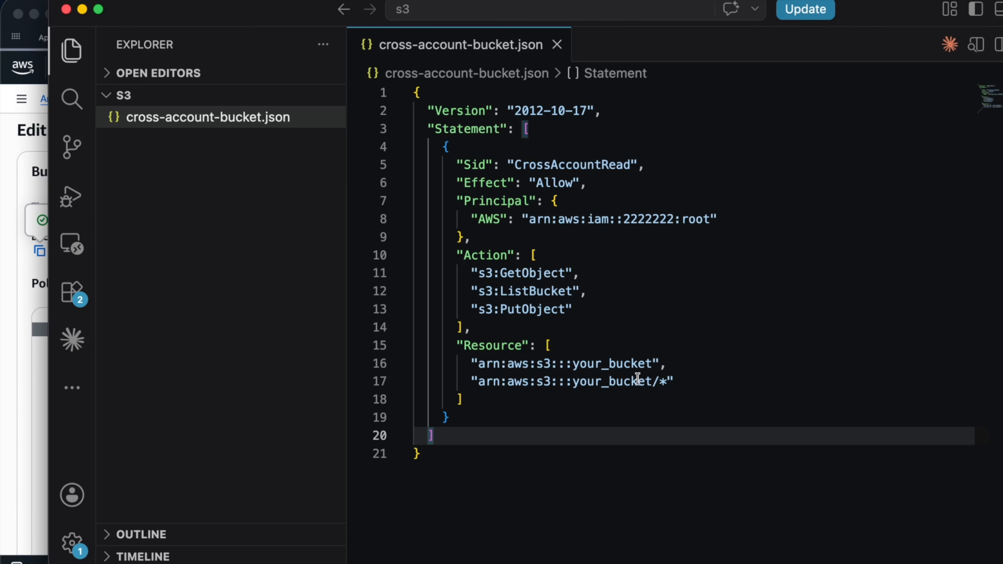
drag(651, 362, 479, 363)
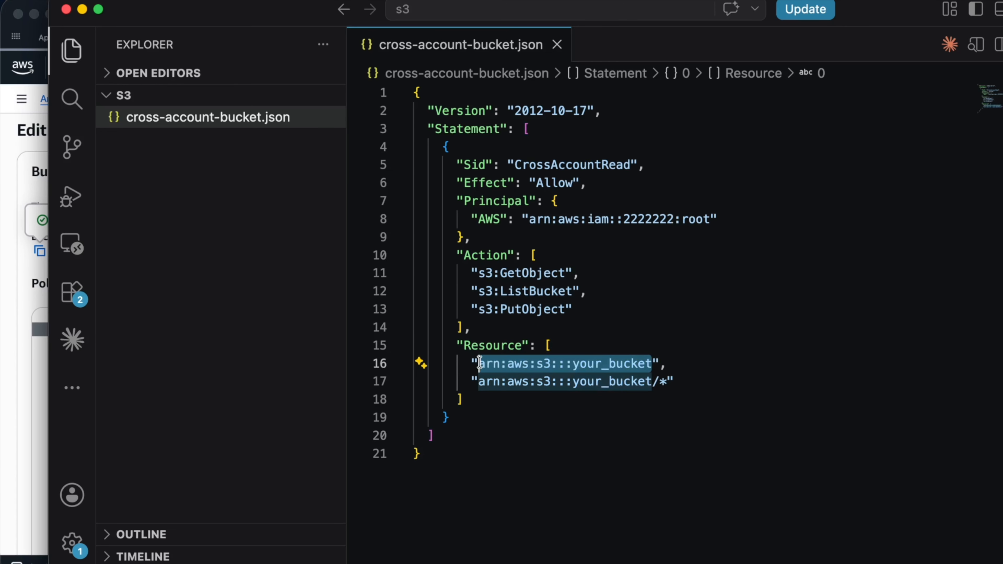
key(super+v)
drag(651, 381, 478, 380)
key(super+v)
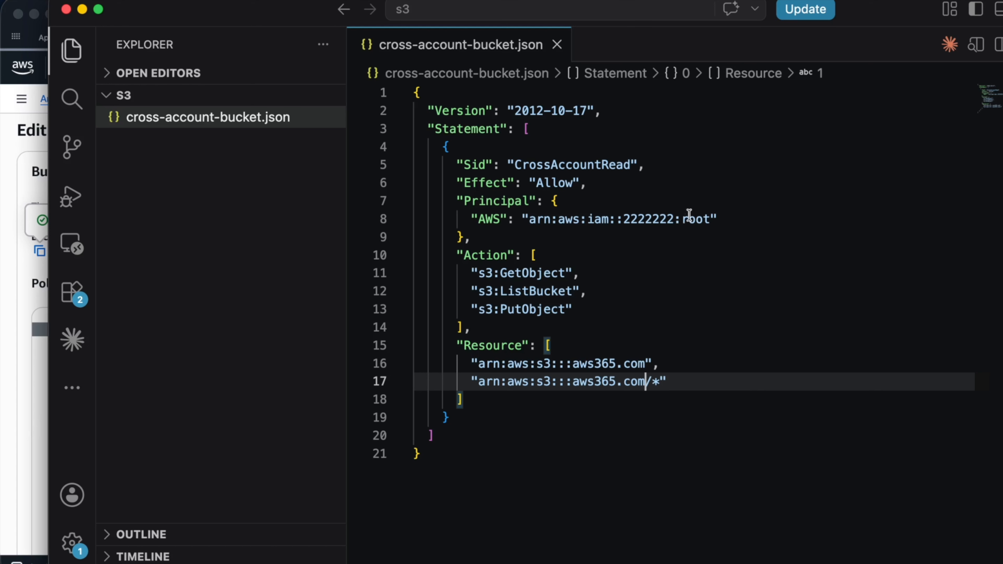
Replace the 2222222 placeholder in the policy's Principal ARN with the account ID copied from the cloudops console.
double_click(676, 217)
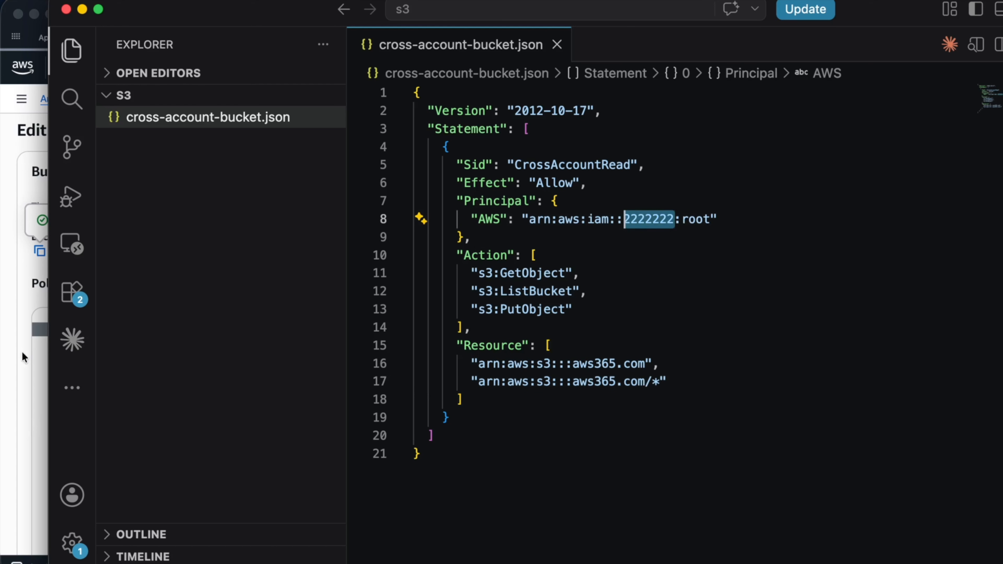
click(11, 355)
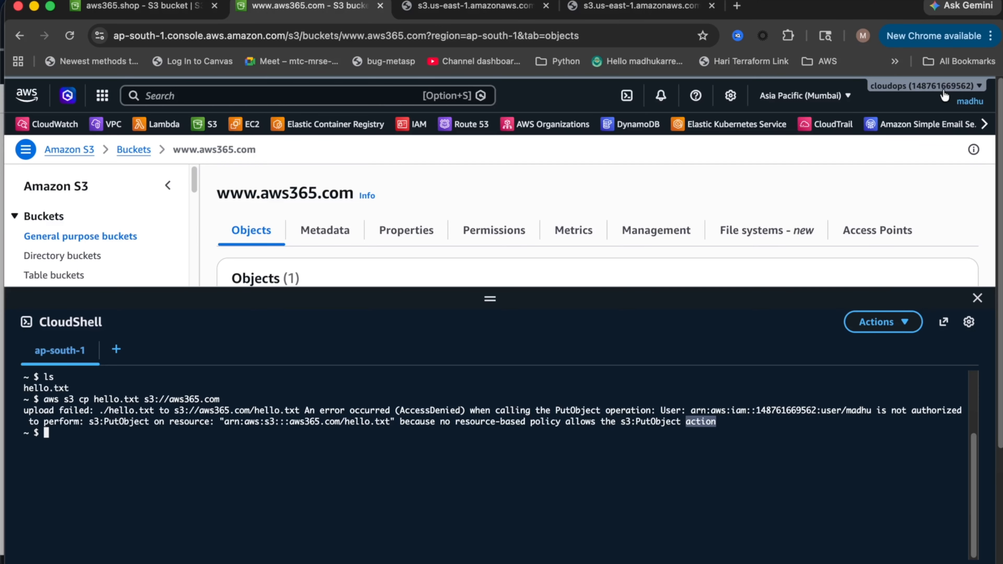
click(924, 86)
click(808, 147)
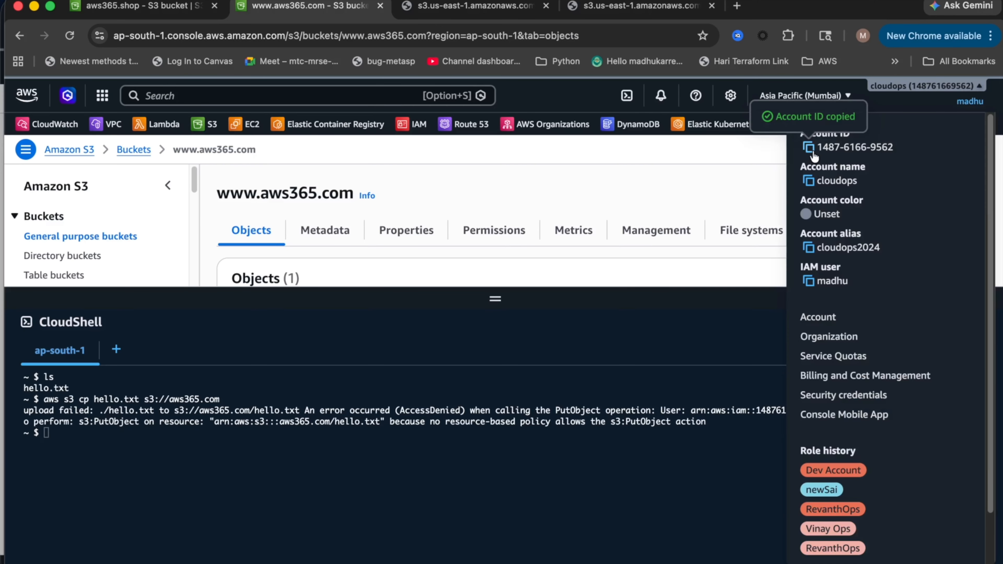
click(872, 563)
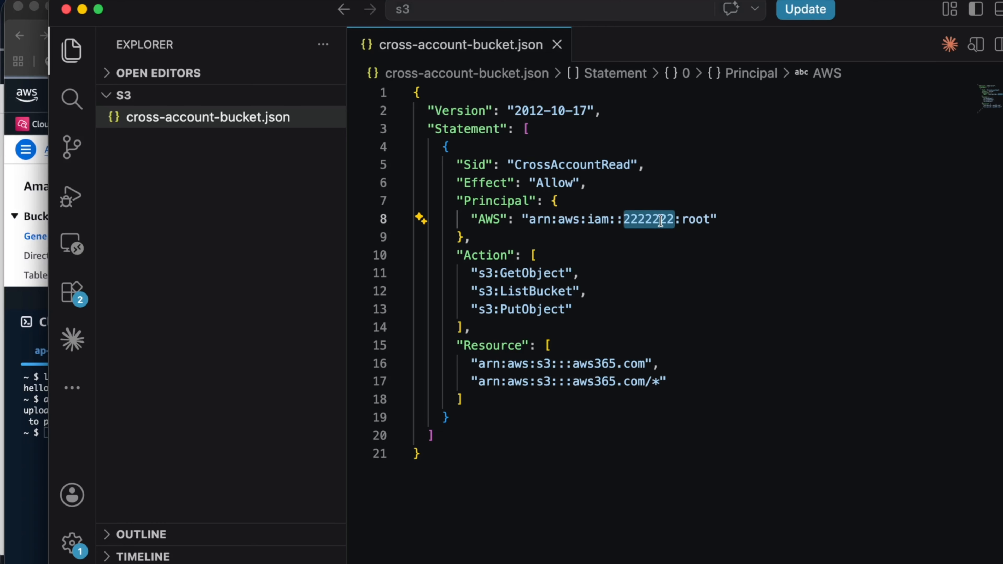
key(super+v)
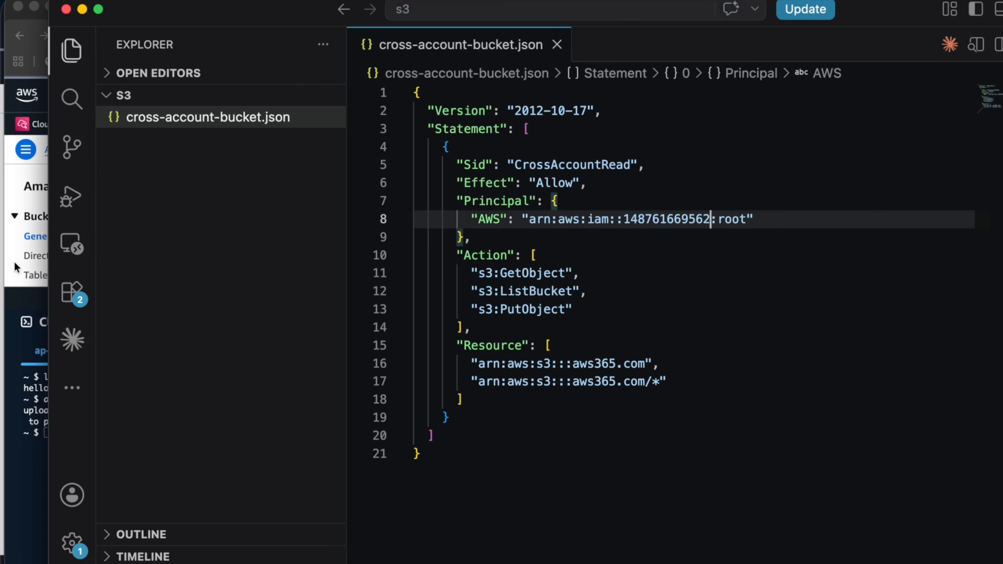
Recheck the account ID in the cloudops console's account details, close them, and return to the policy file in VS Code.
click(702, 563)
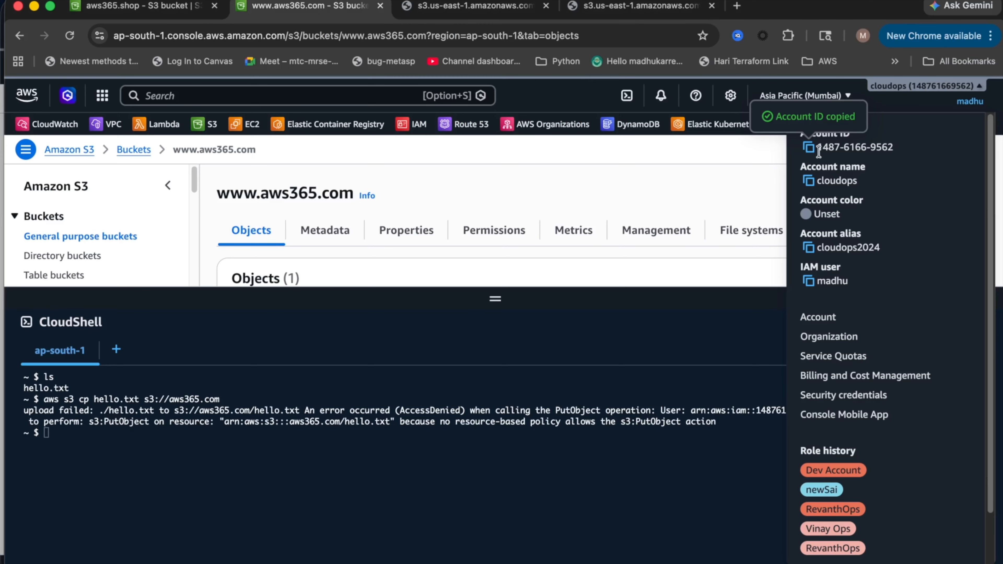
click(760, 175)
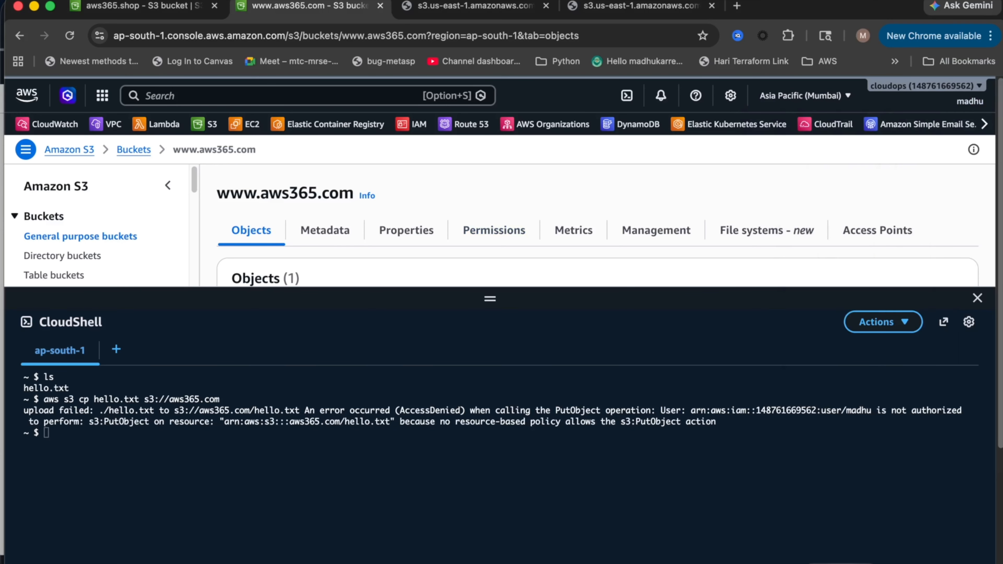
click(904, 563)
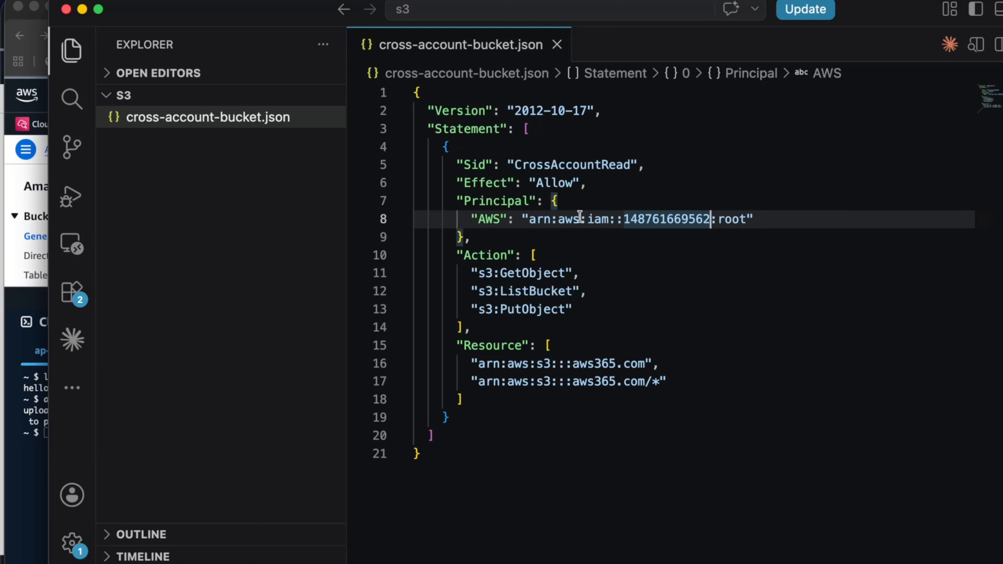
Copy the whole JSON policy into the aws365.com bucket policy editor in the Dev account's Safari console and save the changes.
drag(450, 464, 361, 101)
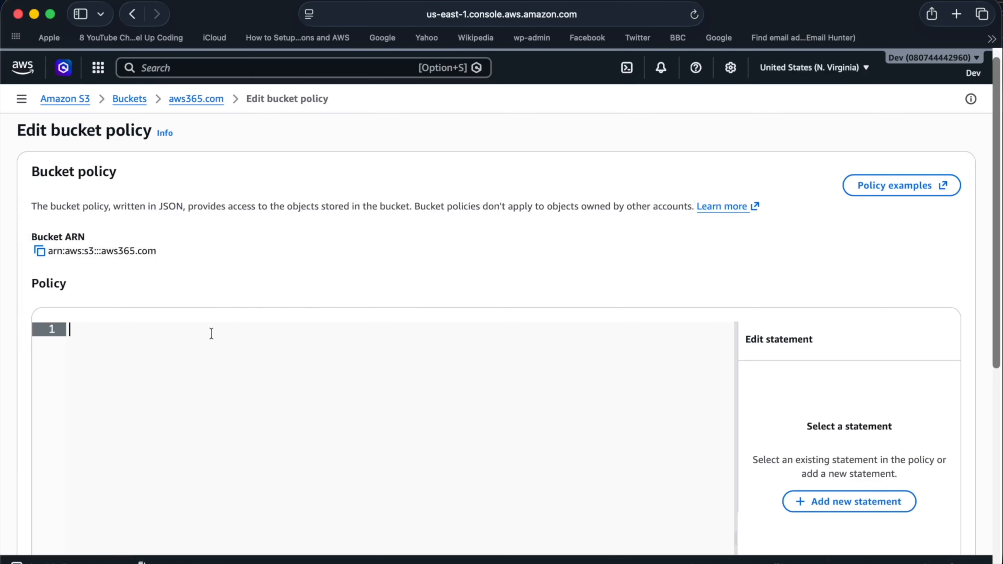
key(super+v)
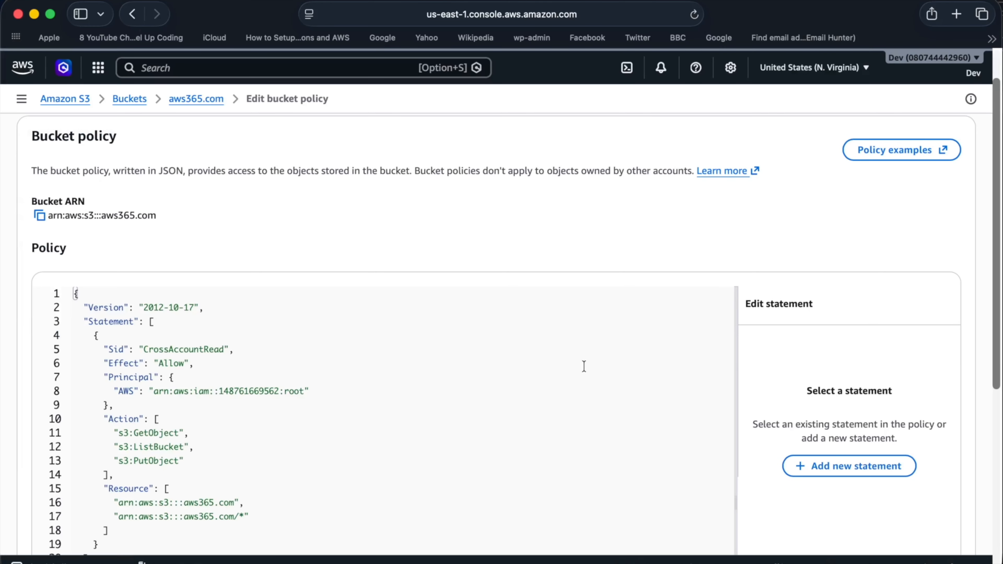
scroll(586, 365, down, 10)
click(912, 520)
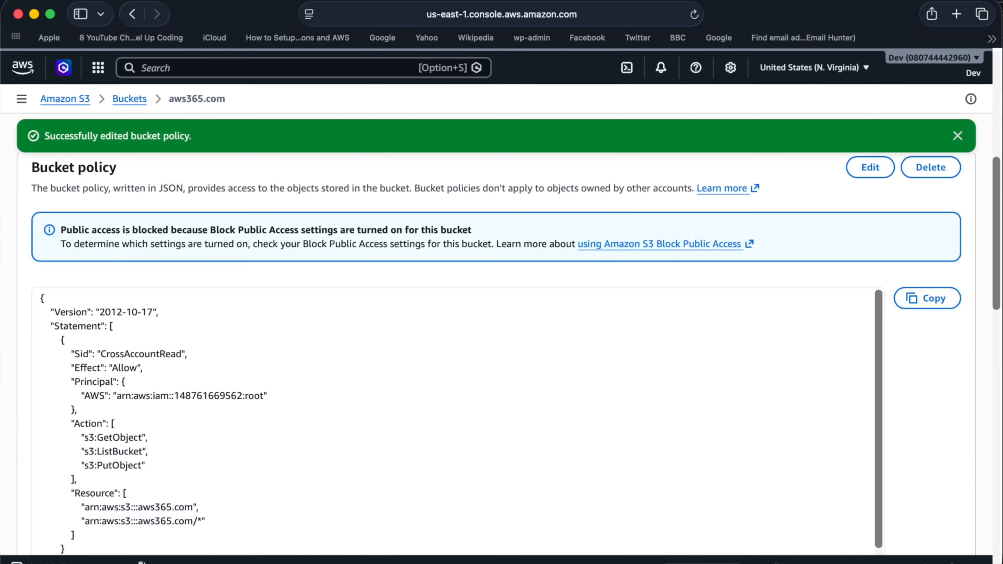
Switch back to the cloudops CloudShell in Chrome and list the account's buckets again with aws s3 ls.
click(700, 563)
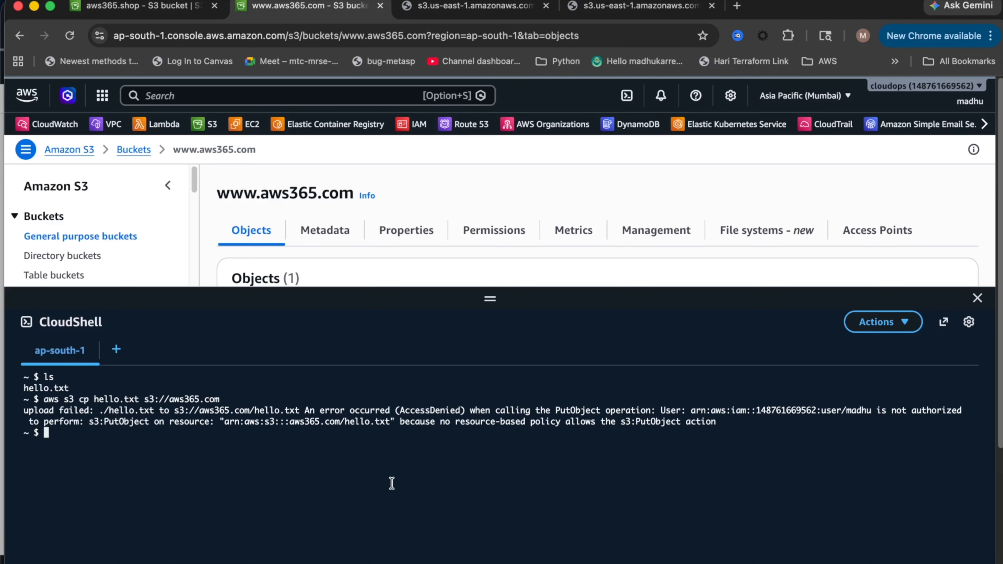
text(aws s3 ls)
key(Return)
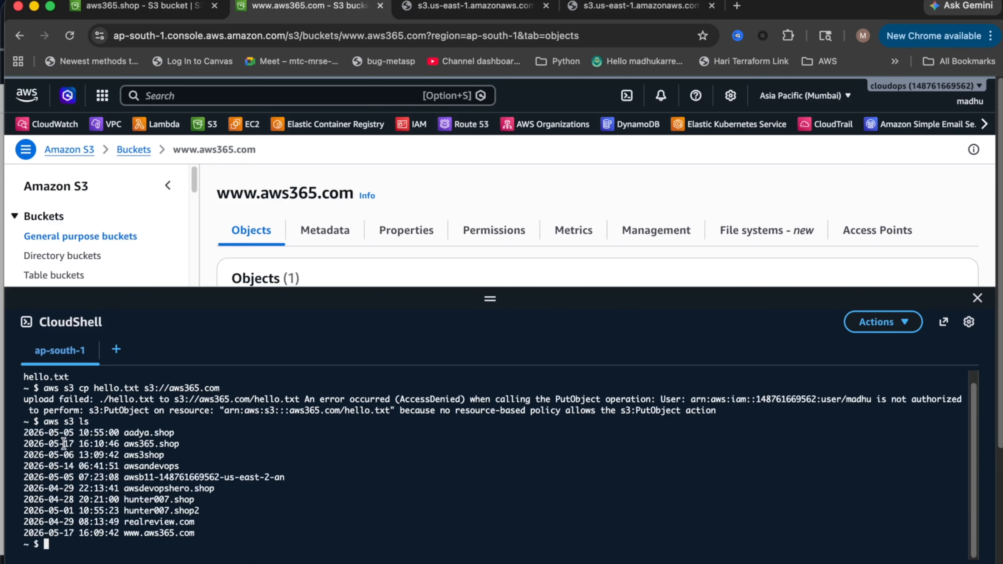
Clear the terminal, rerun aws s3 cp hello.txt s3://aws365.com, and check the upload destination in the output.
key(ctrl+l)
key(Up)
key(Up)
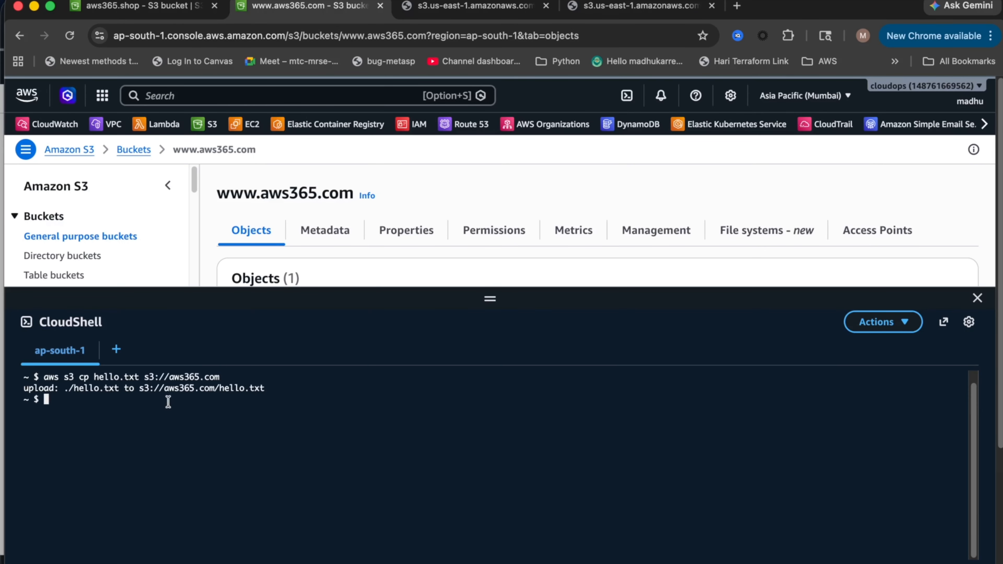
drag(287, 384, 119, 390)
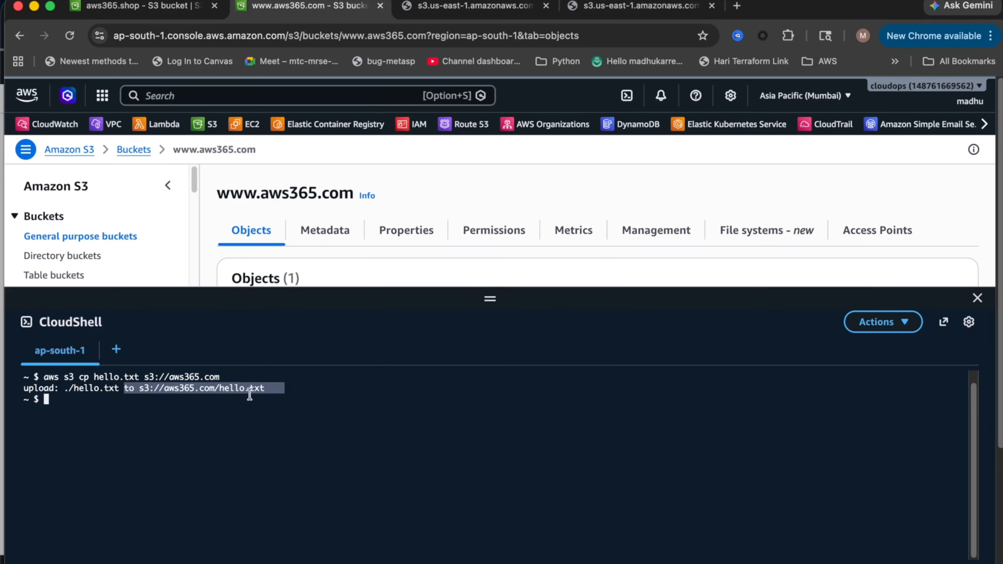
click(282, 390)
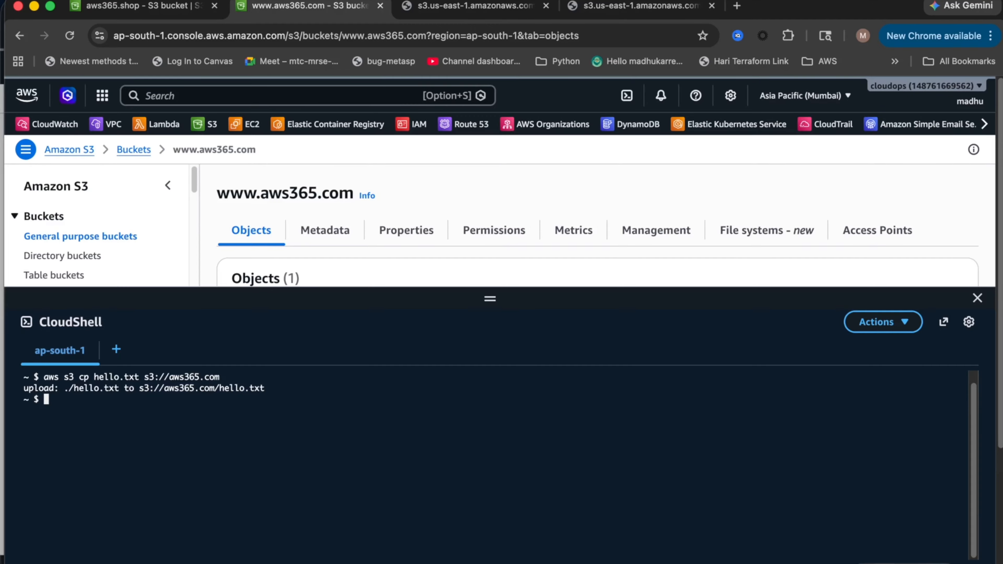
Review the GetObject, ListBucket and PutObject actions in cross-account-bucket.json in VS Code.
click(904, 563)
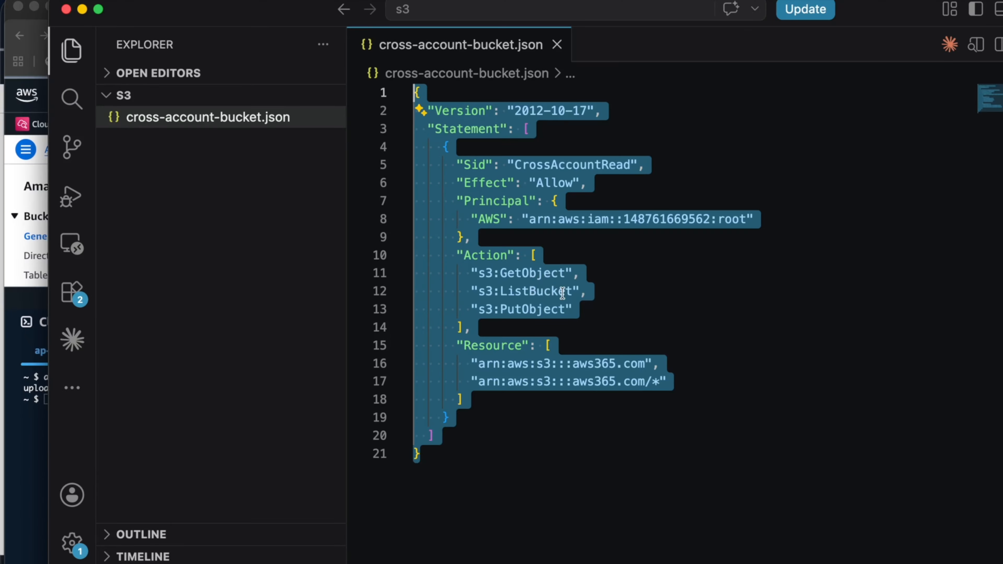
click(584, 316)
drag(582, 307, 486, 273)
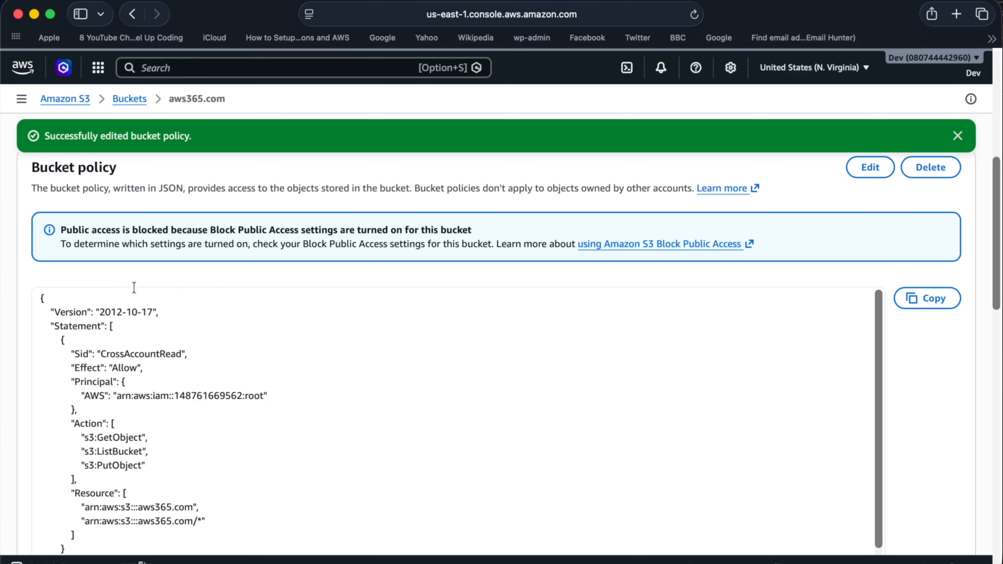
Open the aws365.com bucket in the Dev account's console and refresh its object list to check for hello.txt.
click(130, 99)
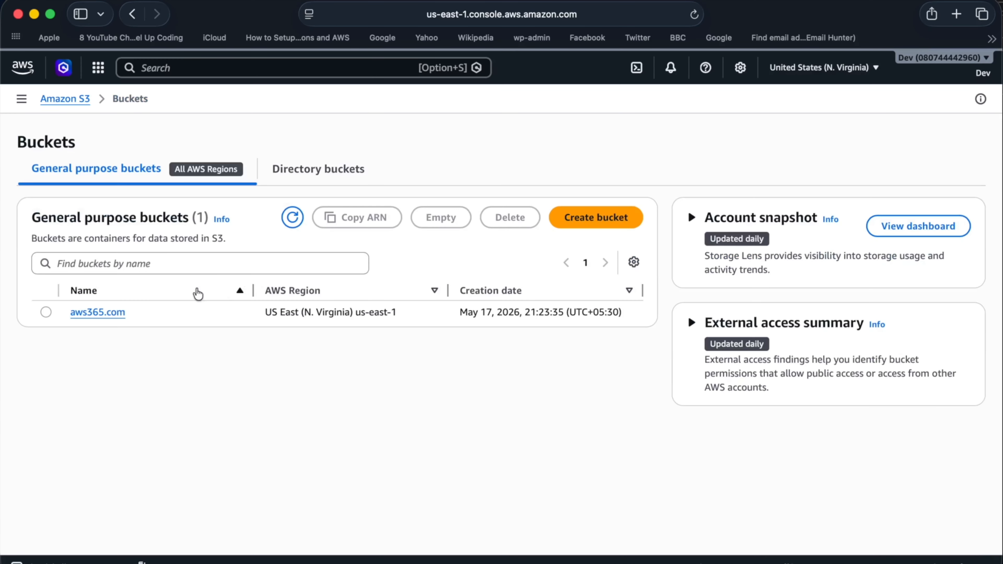
click(101, 313)
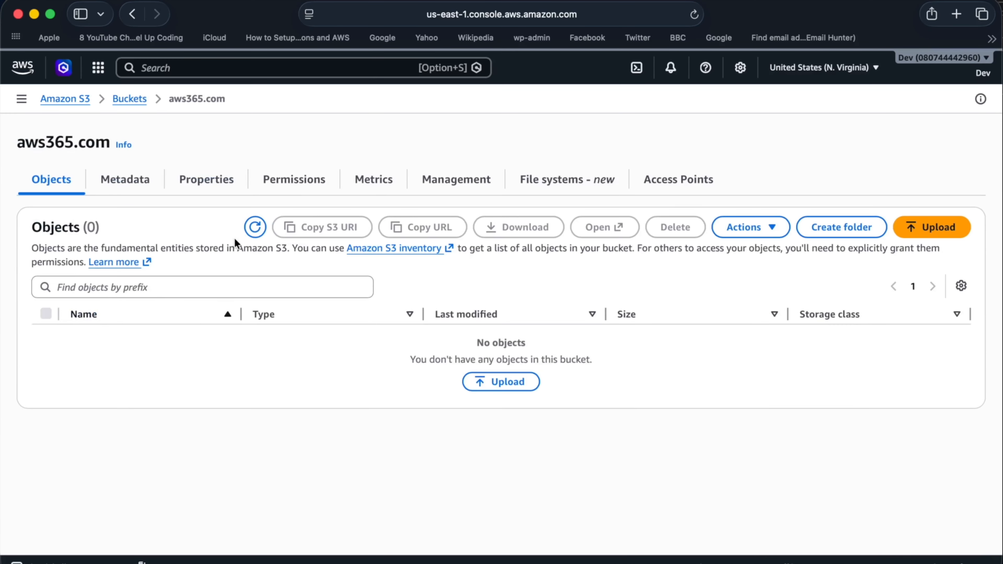
click(252, 229)
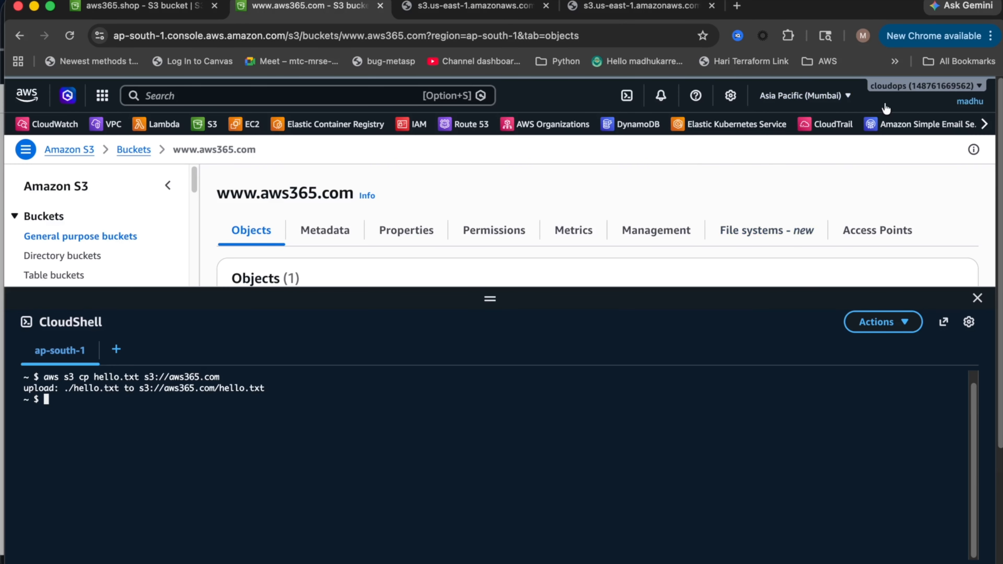
Open the IAM dashboard in the cloudops account, clear the CloudShell terminal and list the buckets with aws s3 ls.
click(233, 95)
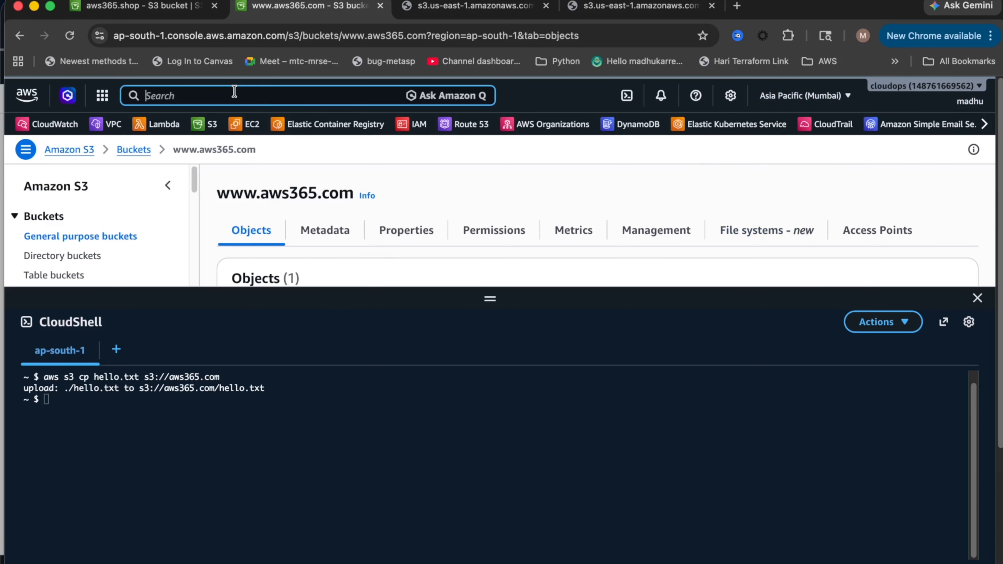
click(410, 125)
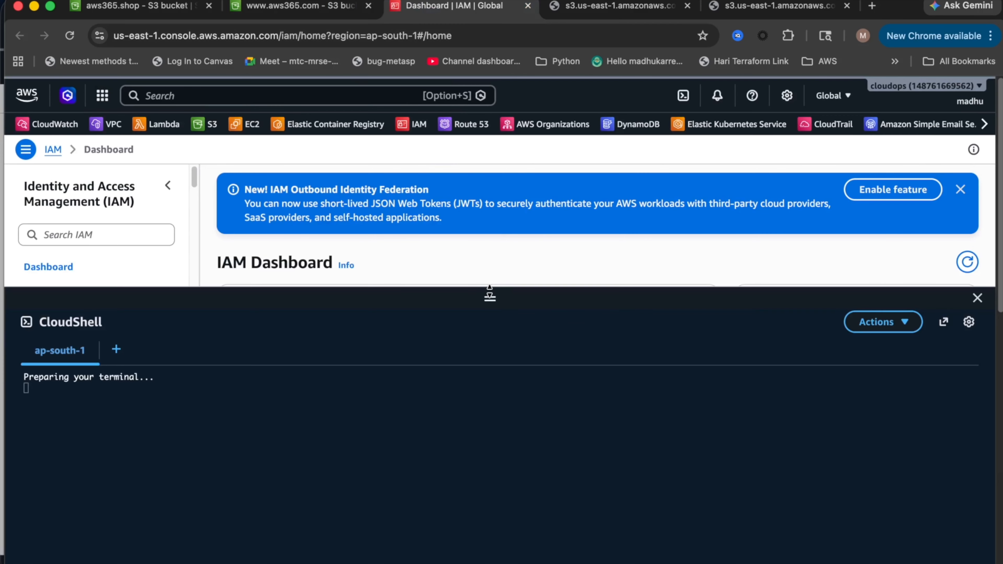
drag(489, 292, 490, 305)
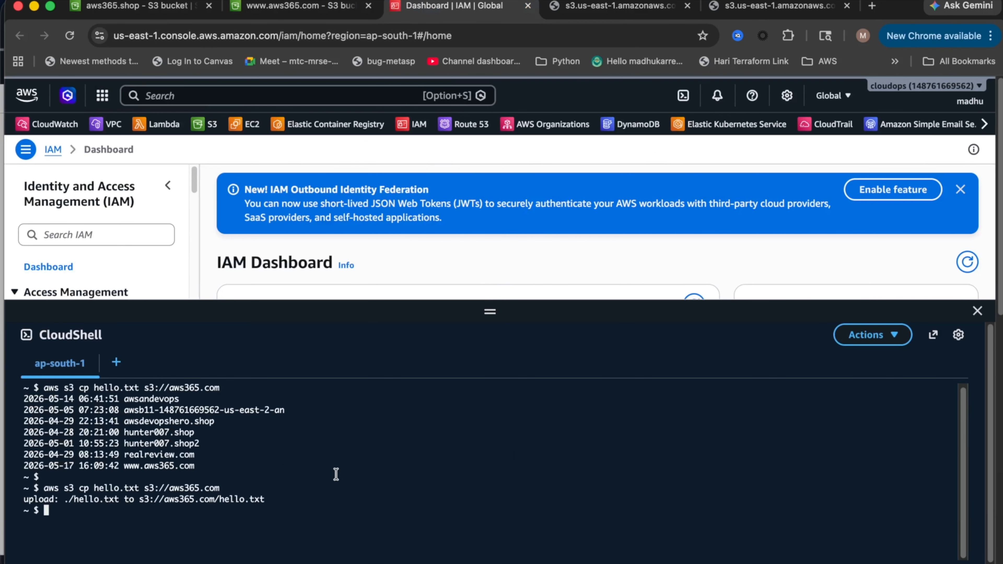
key(ctrl+l)
text(aws s3 ls)
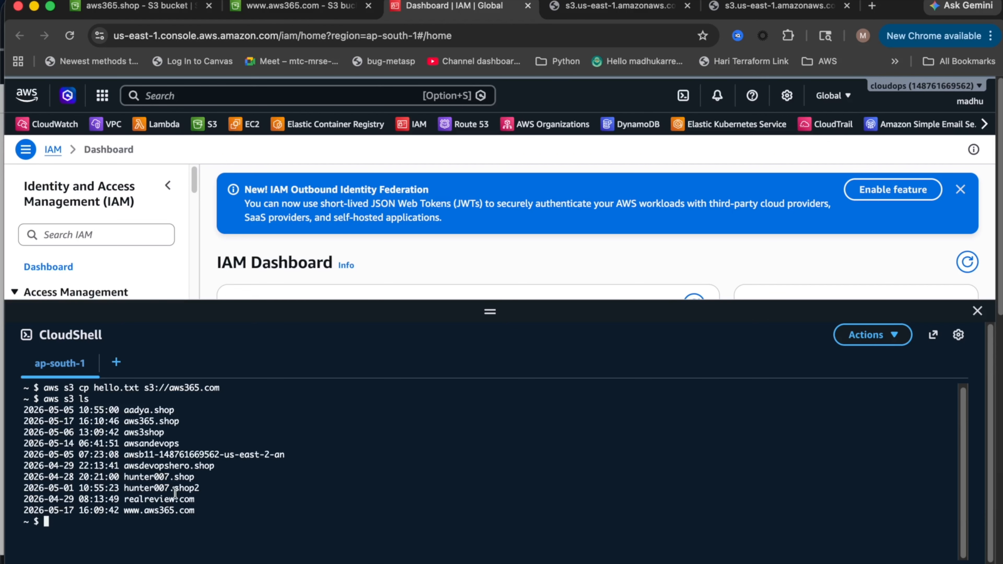
Open the signed-in user's details from the IAM users list and bring up the attached permissions policies.
scroll(461, 248, down, 3)
scroll(151, 238, down, 3)
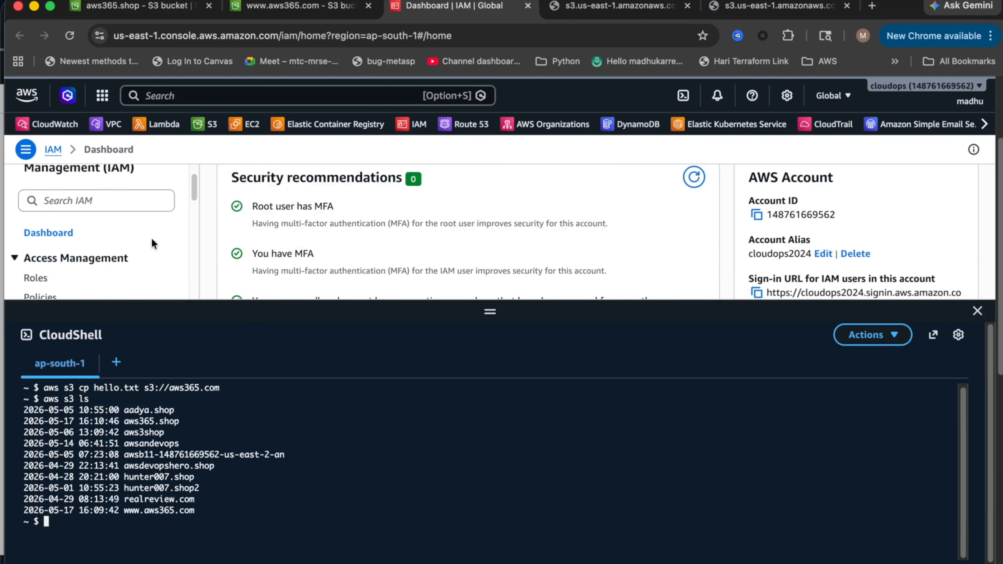
click(52, 253)
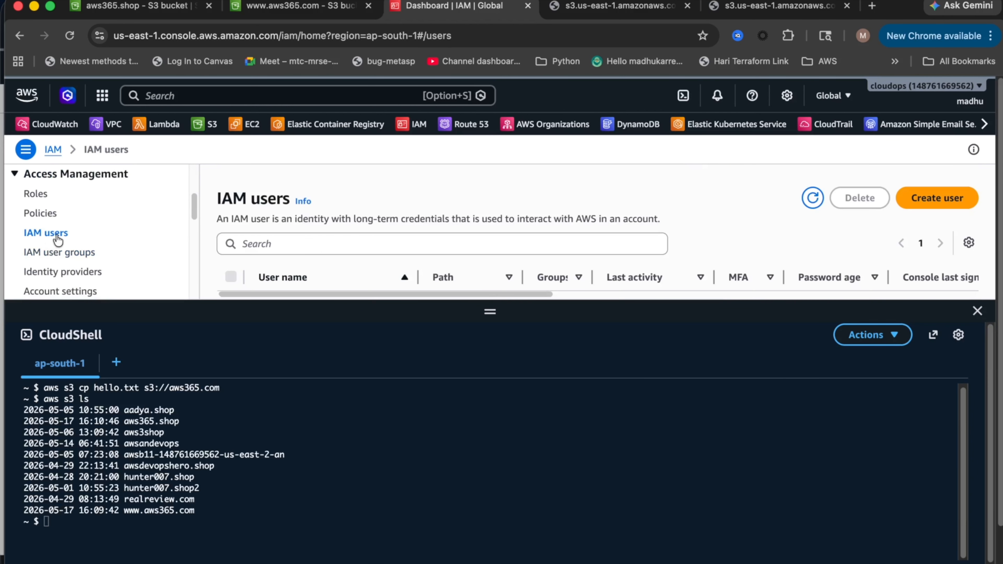
drag(489, 312, 489, 382)
scroll(291, 325, down, 2)
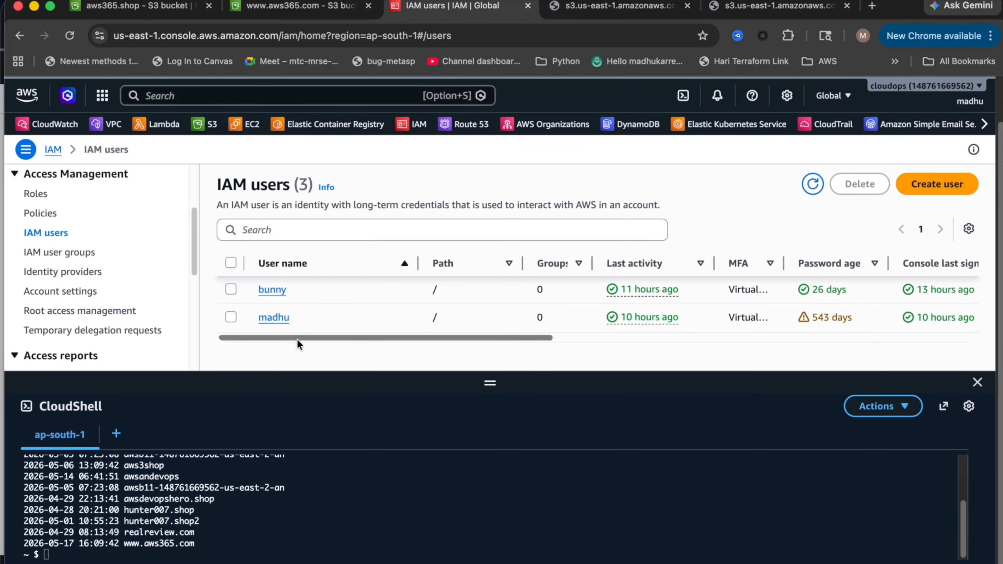
click(283, 319)
scroll(281, 321, down, 4)
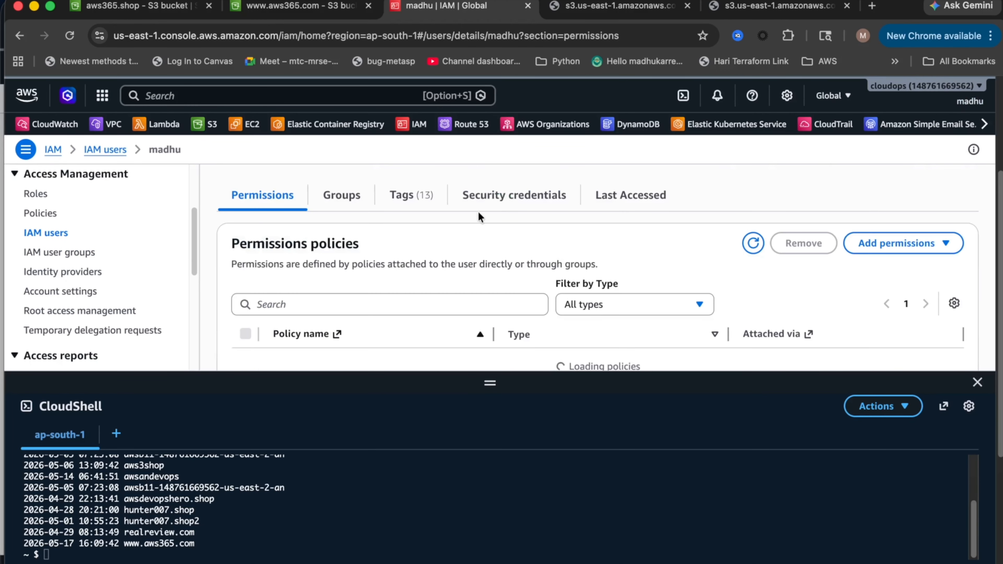
Start adding permissions to the user, choose to attach policies directly, and search the policies for s3de.
click(902, 249)
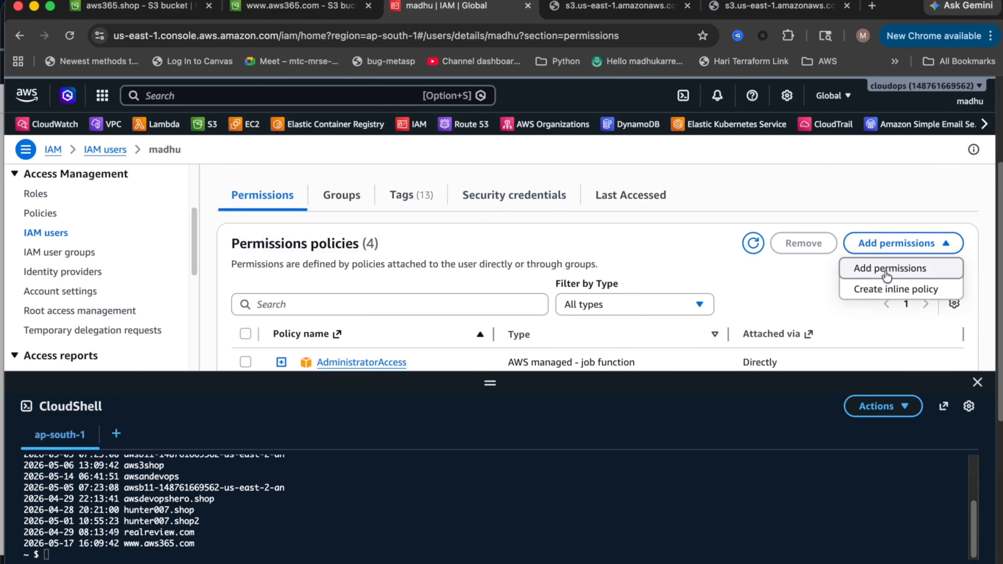
click(884, 269)
scroll(539, 259, down, 2)
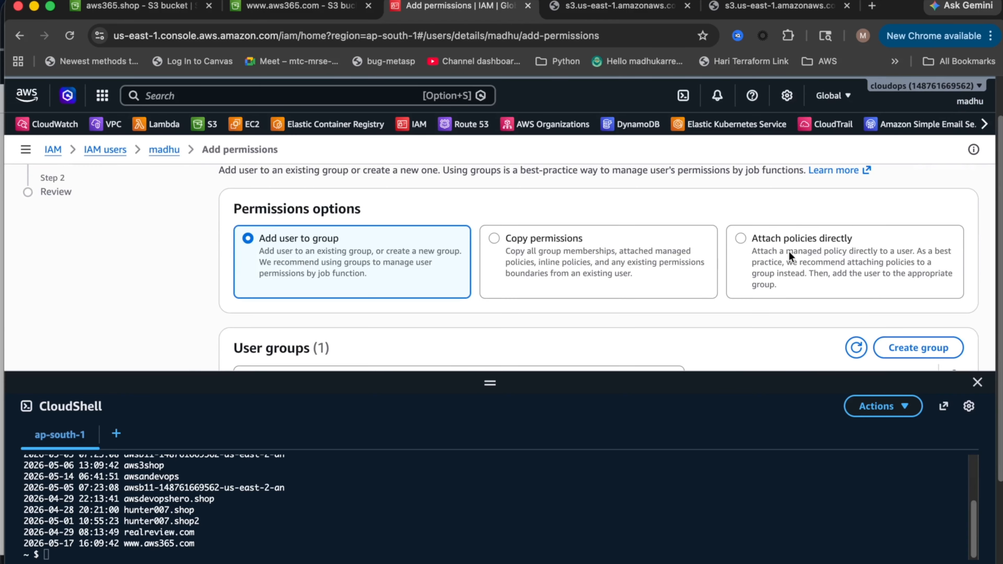
click(738, 238)
scroll(699, 283, down, 5)
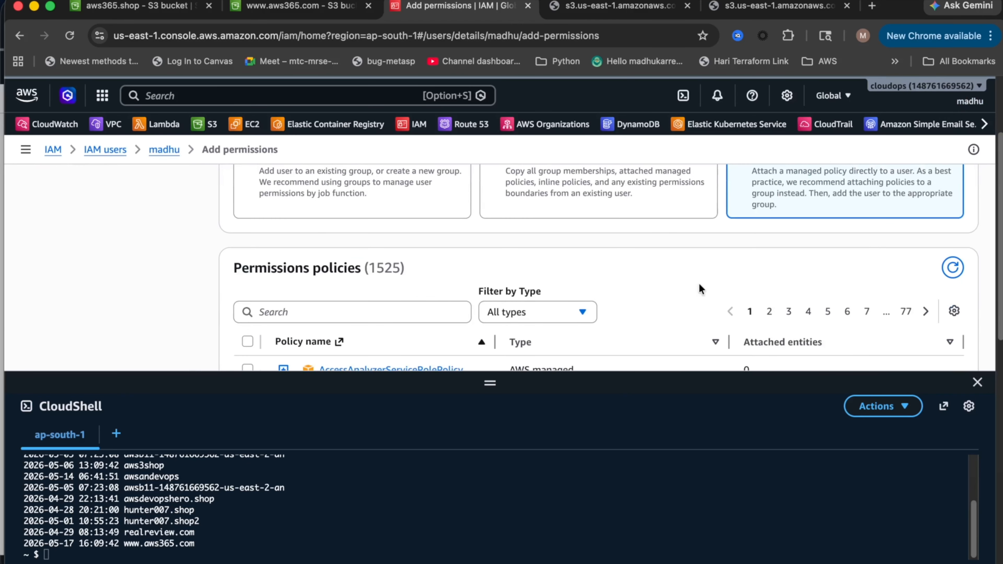
click(386, 243)
text(d3s)
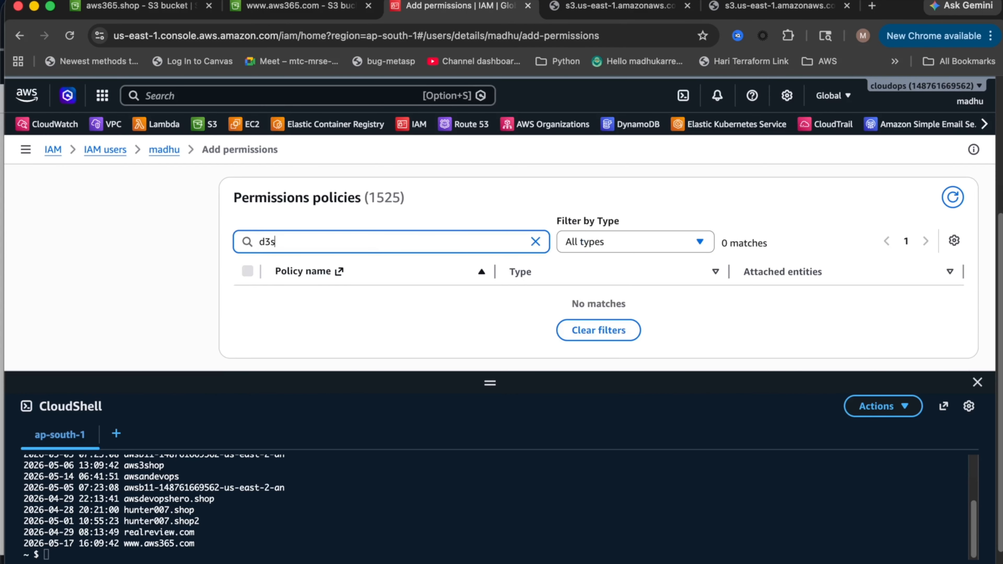
text(e)
key(BackSpace)
key(BackSpace)
key(BackSpace)
key(BackSpace)
text(s3de)
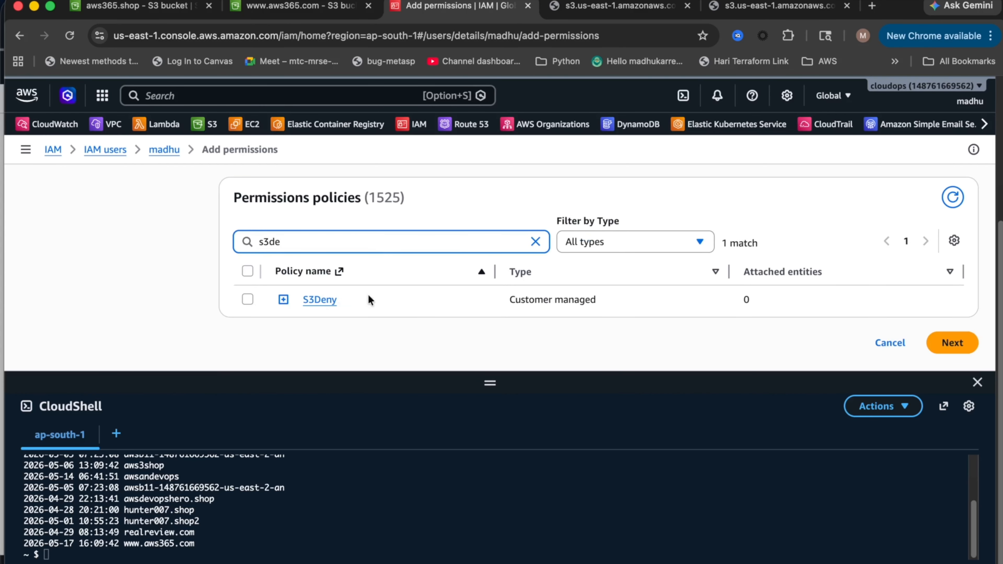
Expand the S3Deny policy and examine the Effect, Action and Resource entries in its JSON.
click(284, 299)
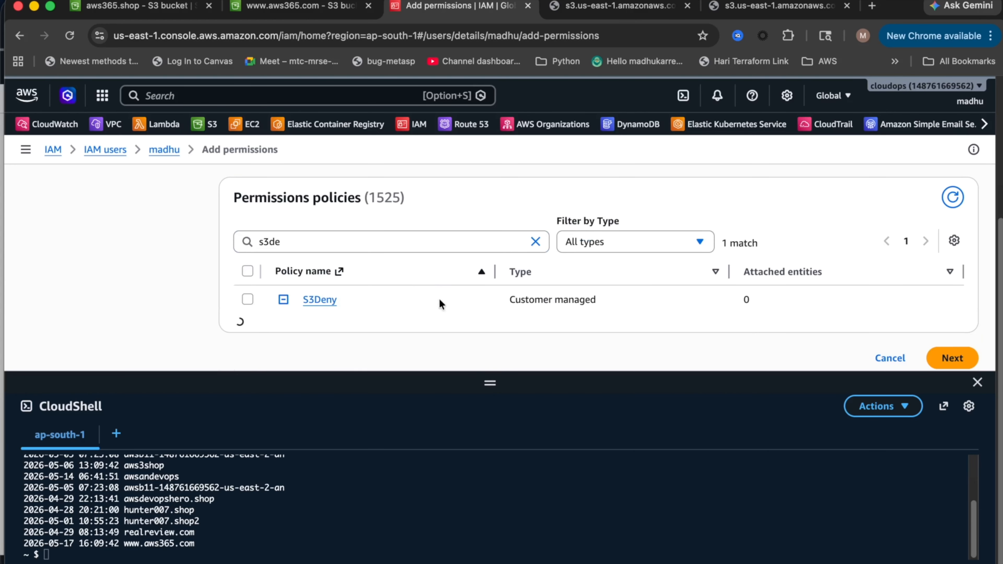
scroll(438, 297, down, 3)
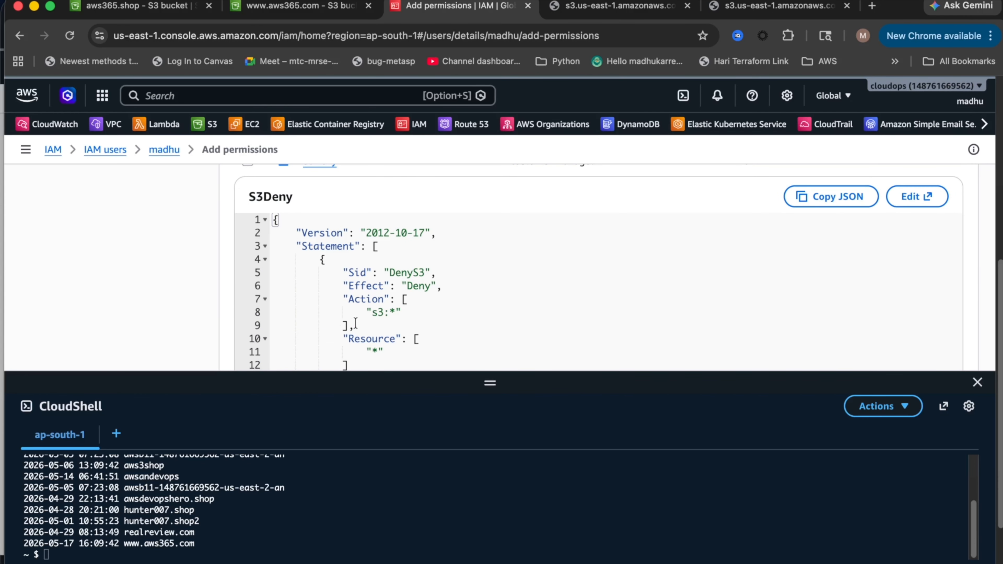
drag(396, 315, 356, 307)
scroll(430, 321, down, 2)
scroll(599, 311, down, 3)
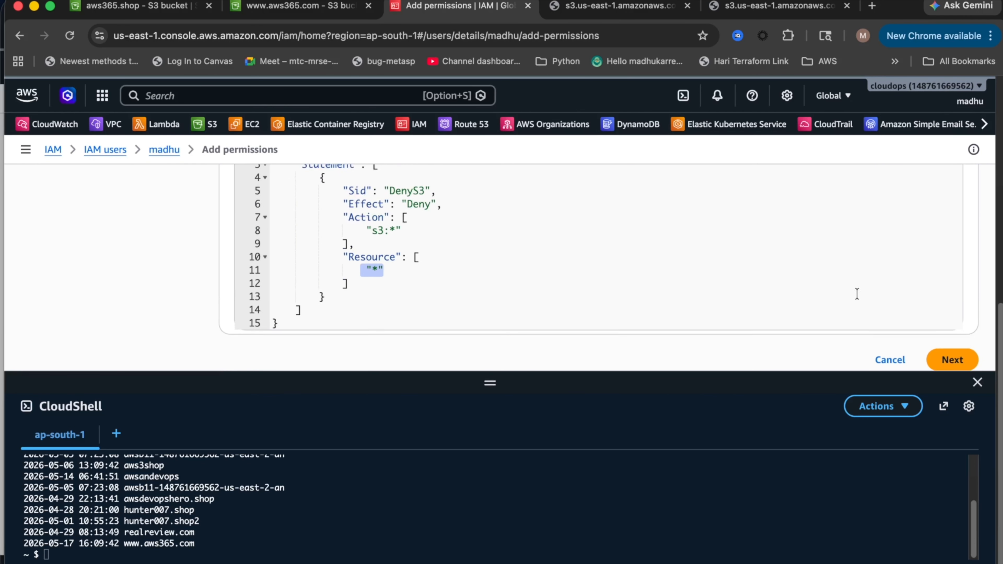
scroll(889, 298, up, 3)
scroll(889, 312, down, 3)
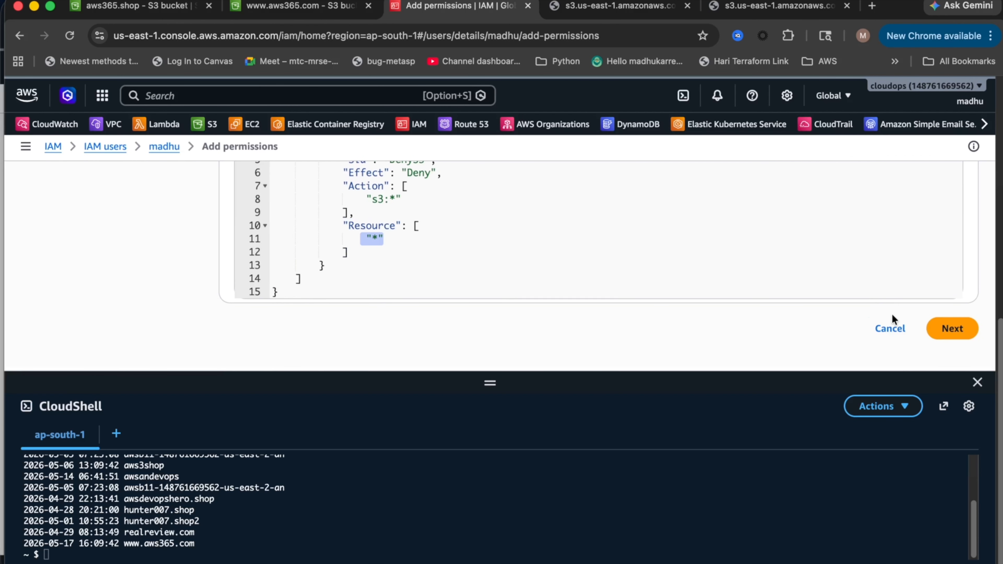
Cancel adding permissions and review the policies already attached to the user.
click(888, 325)
scroll(312, 282, down, 7)
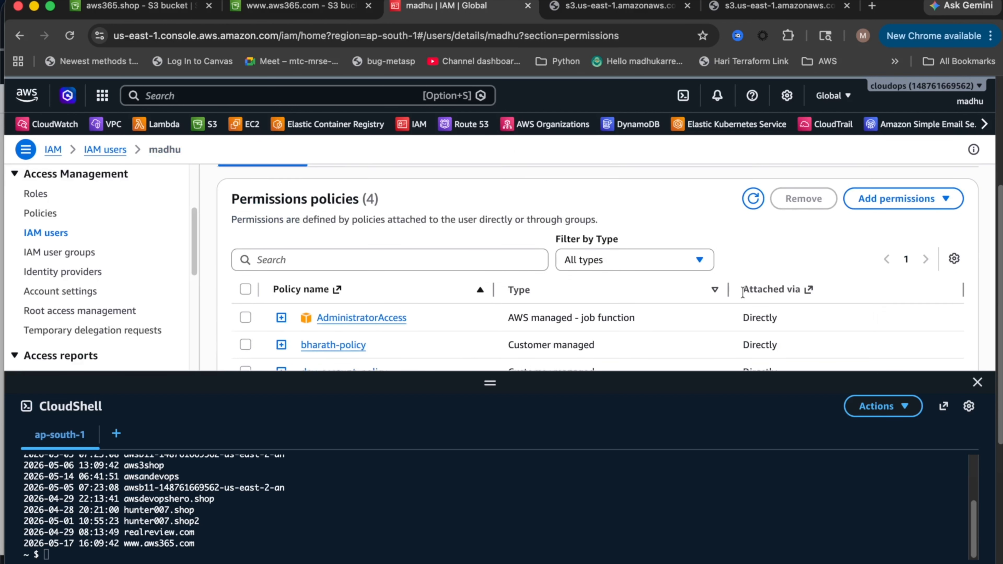
scroll(409, 226, down, 1)
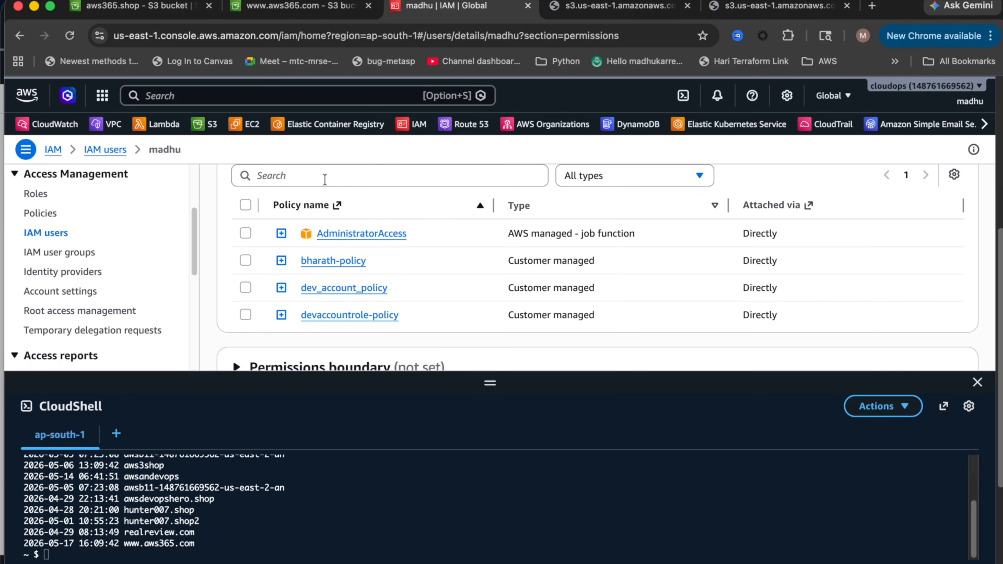
scroll(773, 230, up, 3)
Attach the customer managed S3Deny policy directly to the IAM user.
click(896, 238)
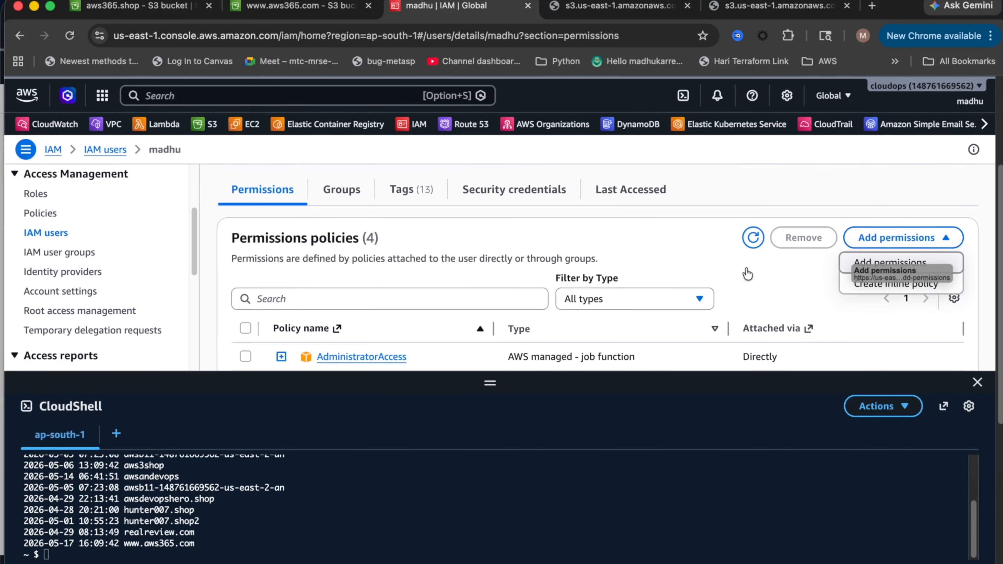
click(890, 262)
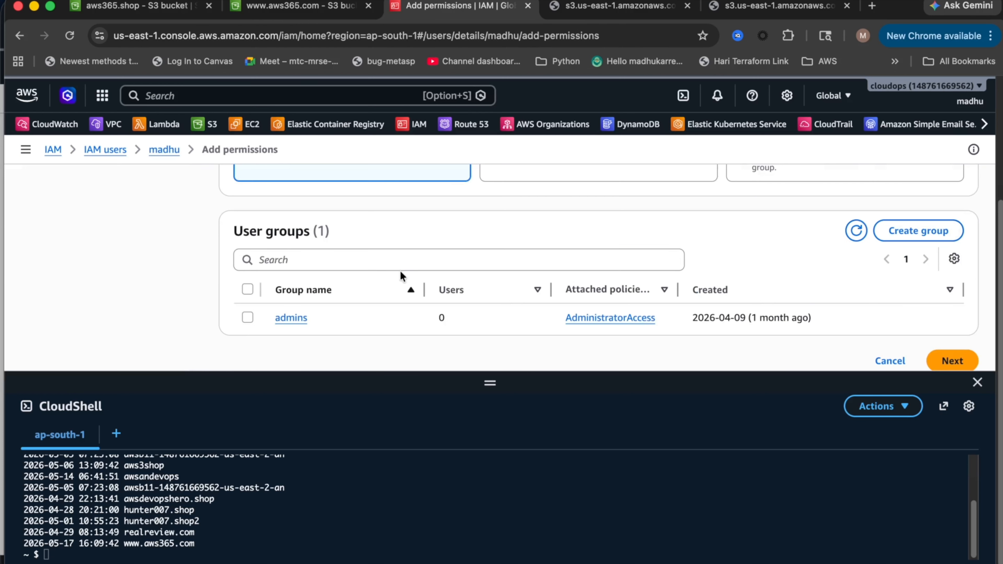
scroll(347, 313, up, 3)
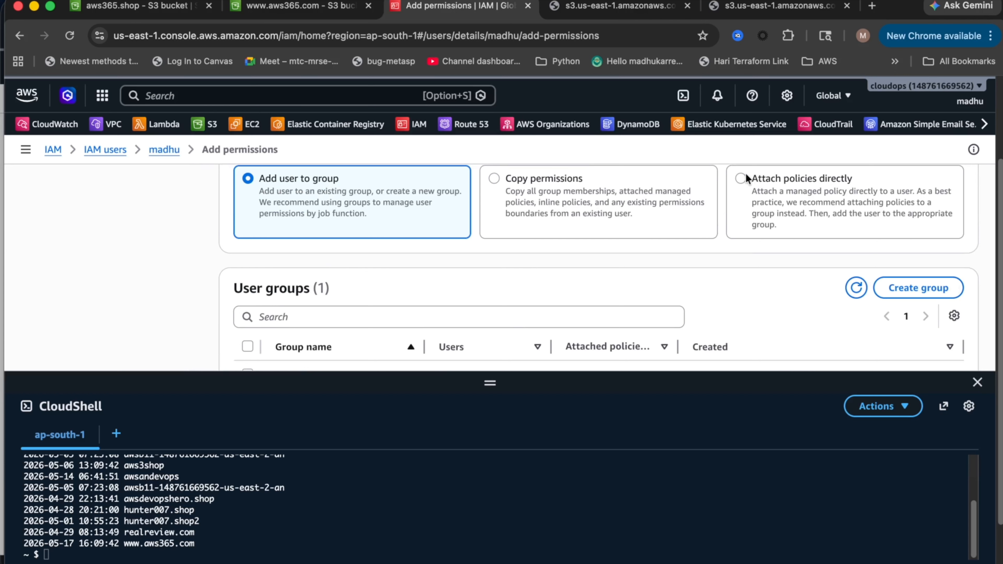
click(740, 178)
drag(506, 381, 506, 481)
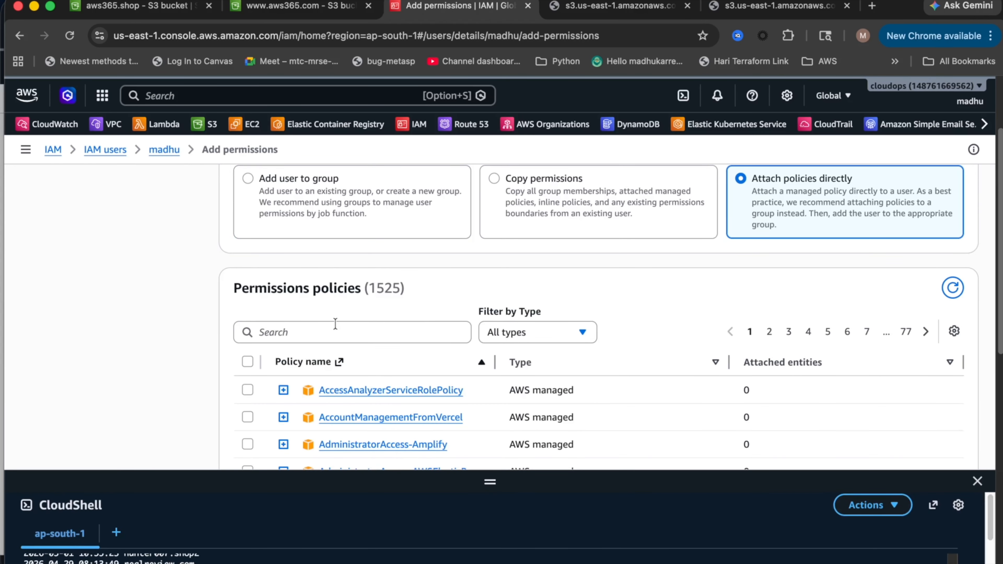
click(335, 324)
text(s3)
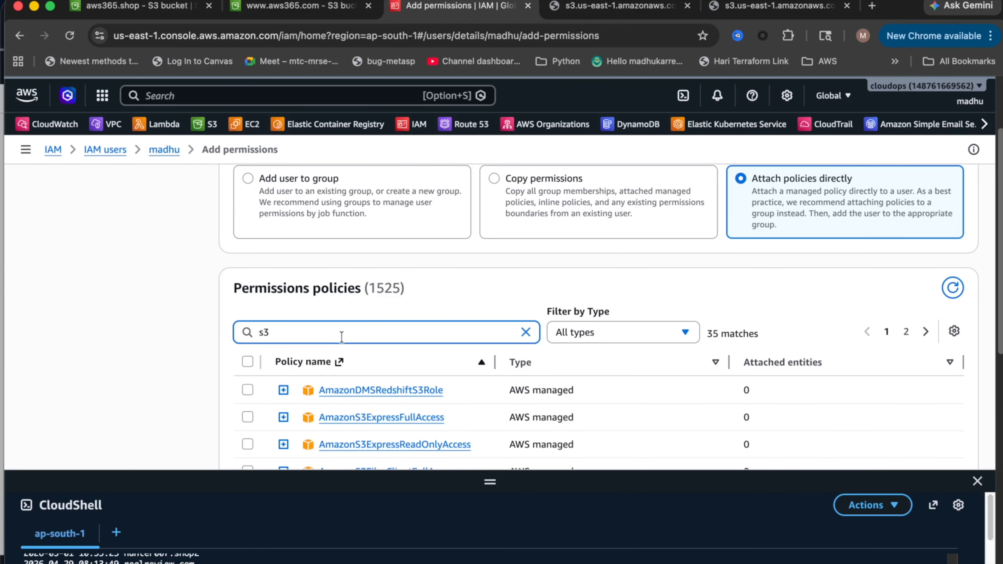
text(d)
click(248, 390)
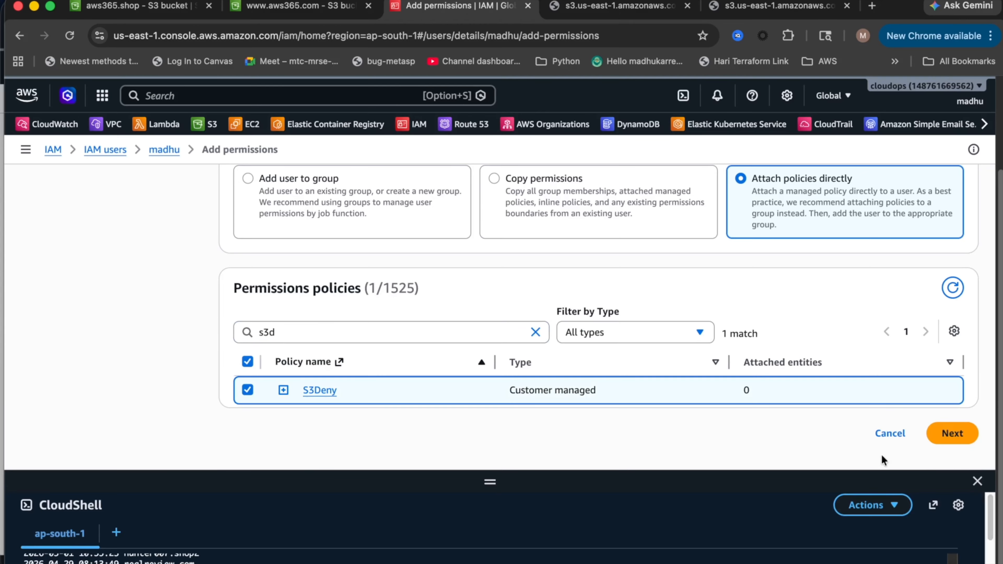
click(952, 433)
click(952, 438)
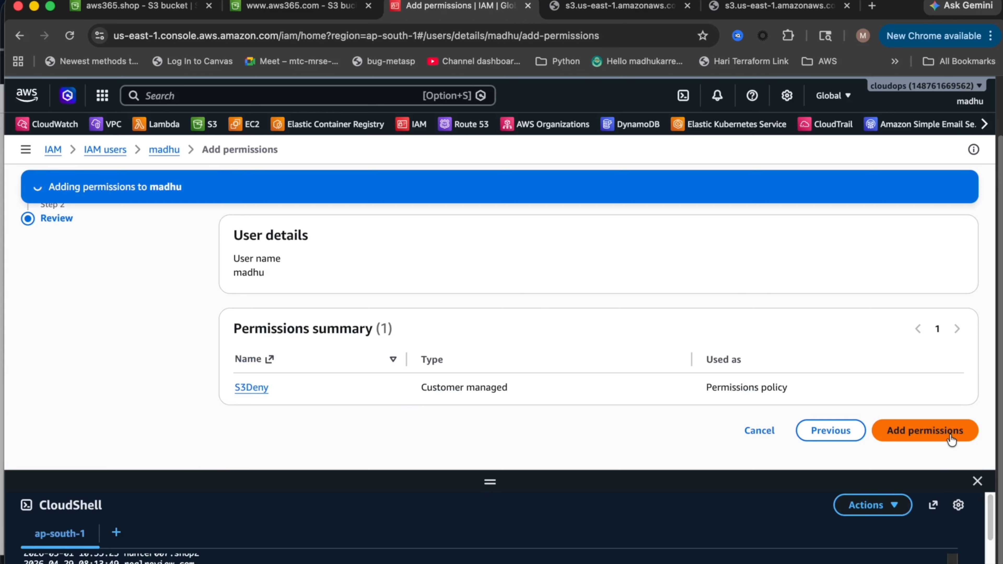
Enlarge CloudShell, clear the terminal and run aws s3 ls to test bucket listing under the S3Deny policy.
click(490, 485)
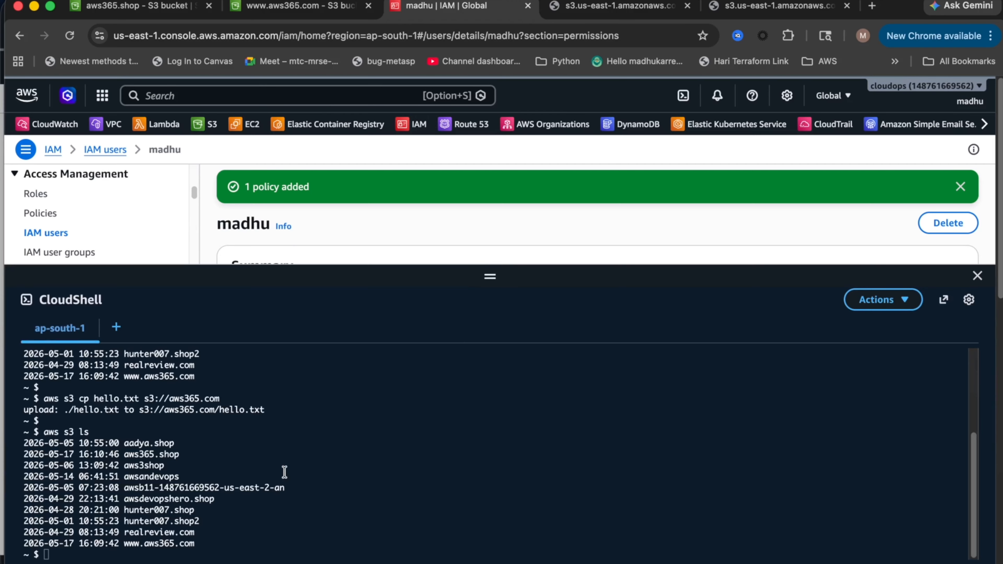
key(ctrl+l)
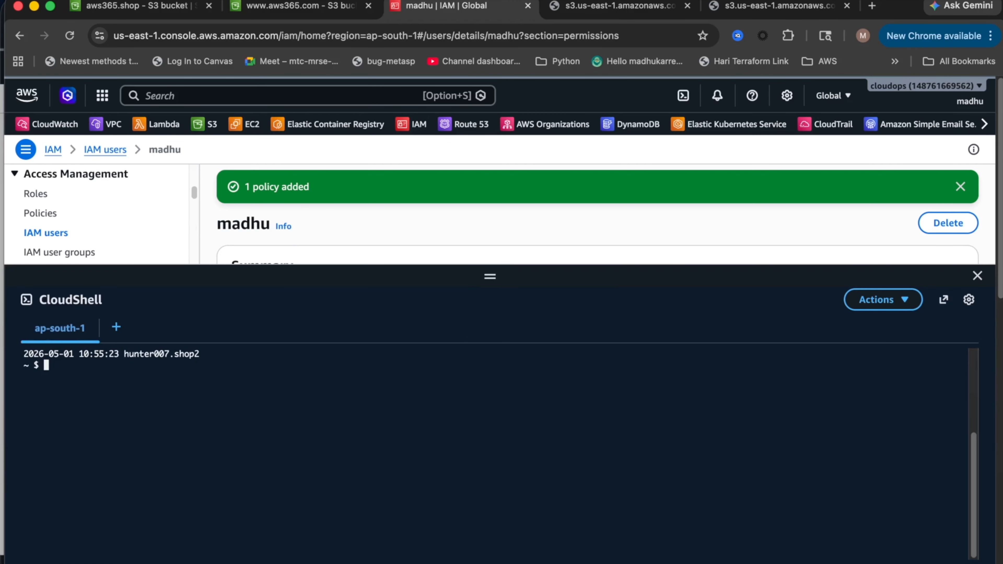
text(aws s3 ls)
key(Return)
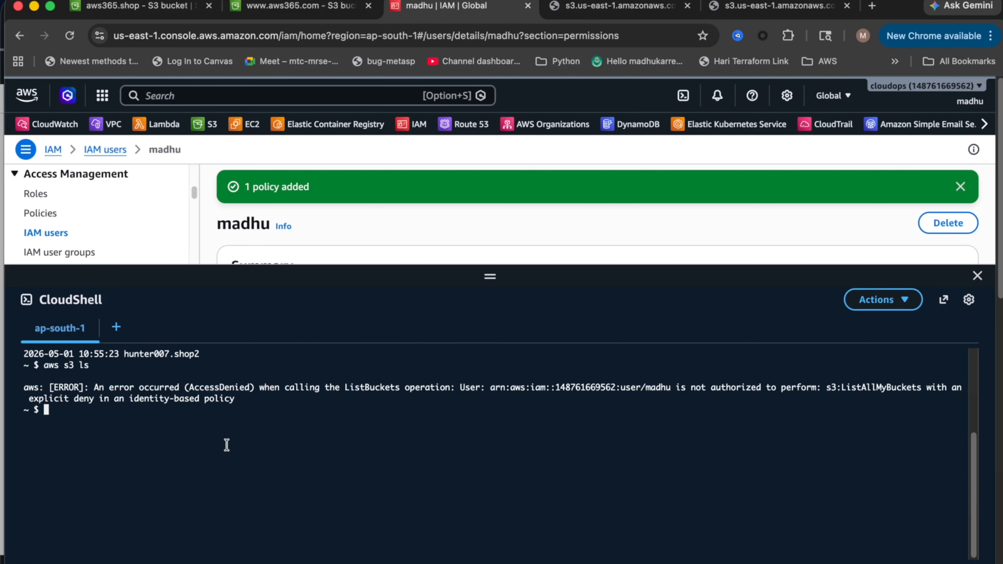
Try to upload hello.txt again with aws s3 cp hello.txt s3://aws365.com and examine the command output.
key(Up)
key(Up)
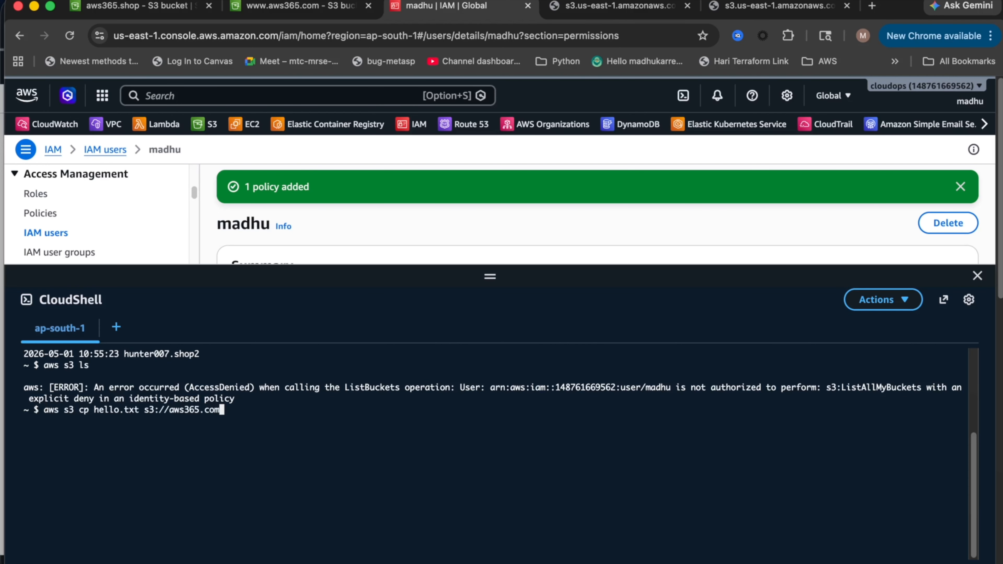
key(Return)
drag(139, 429, 445, 421)
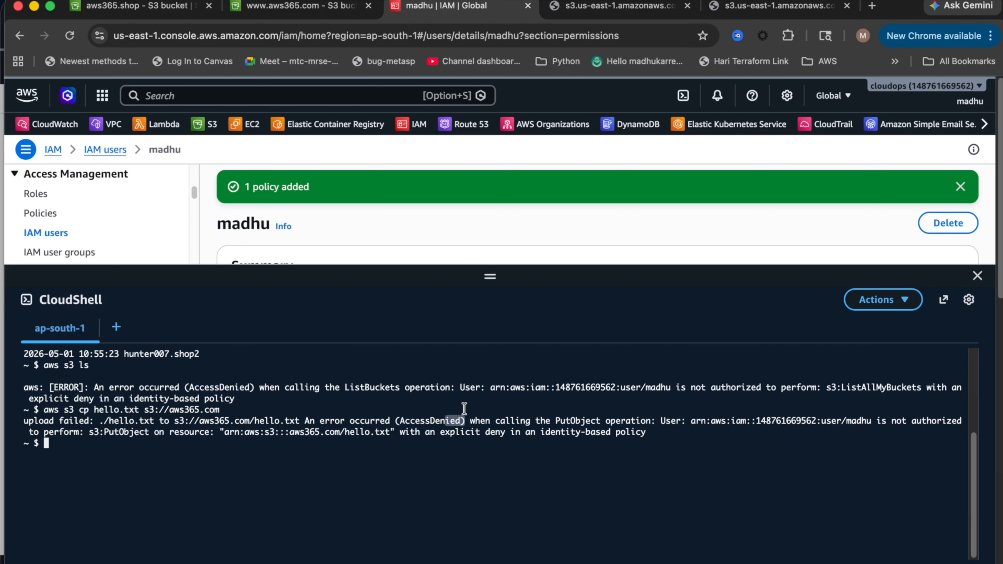
Shrink the CloudShell pane and dismiss the policy notification on the user's IAM page.
scroll(463, 232, down, 3)
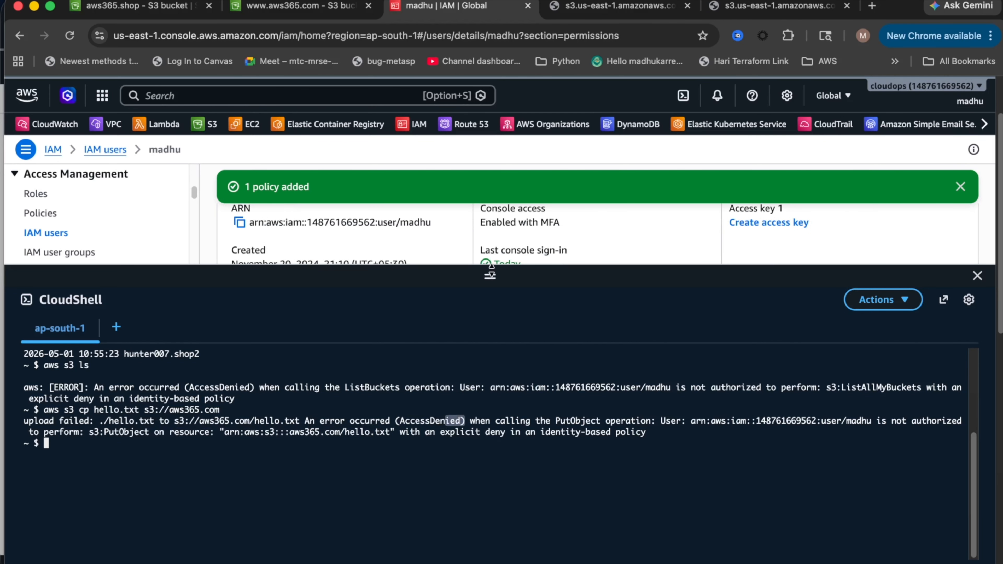
drag(489, 275, 489, 335)
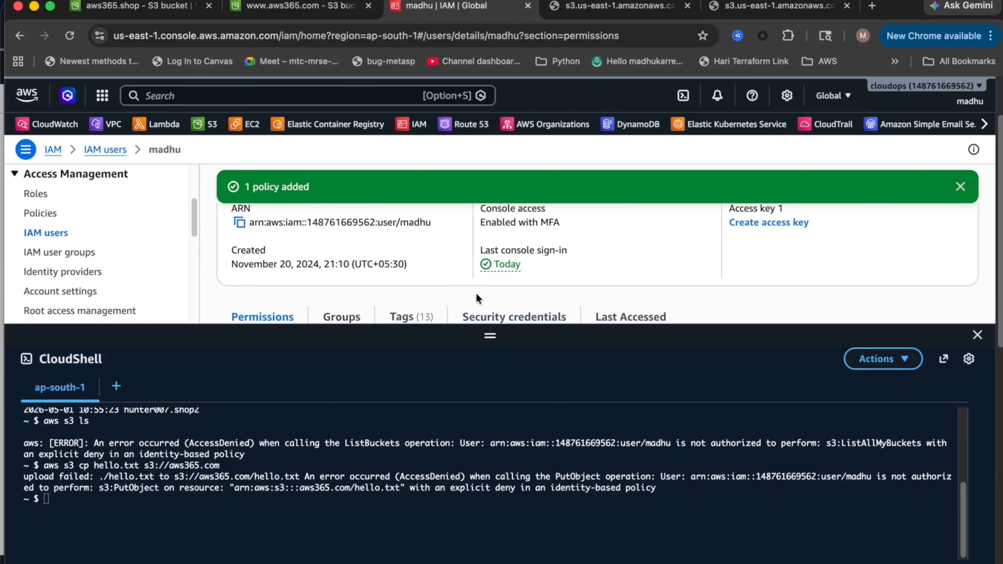
click(957, 188)
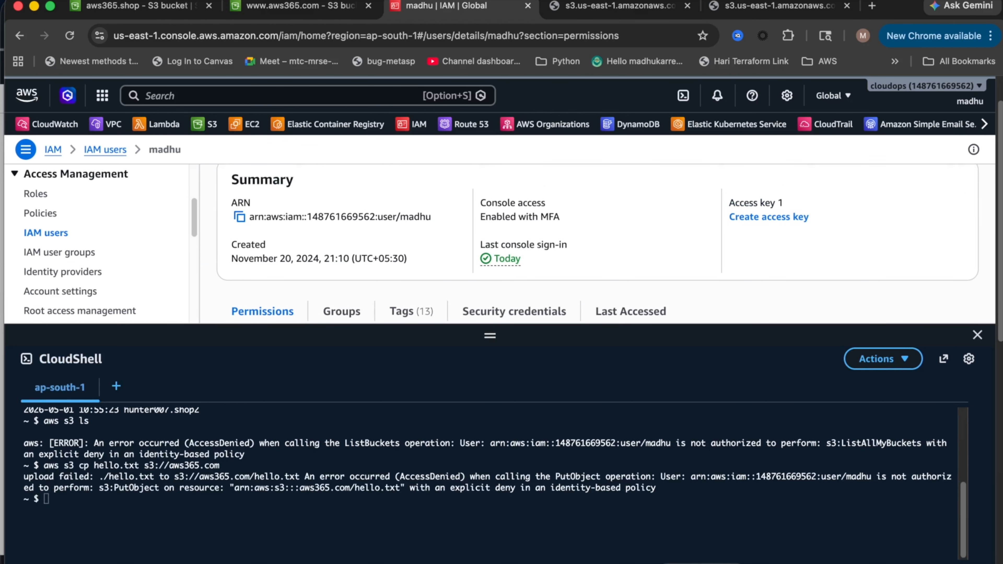
Switch to the text editor notes and go to the "Cross-account use cases:" list to review it.
key(super+Tab)
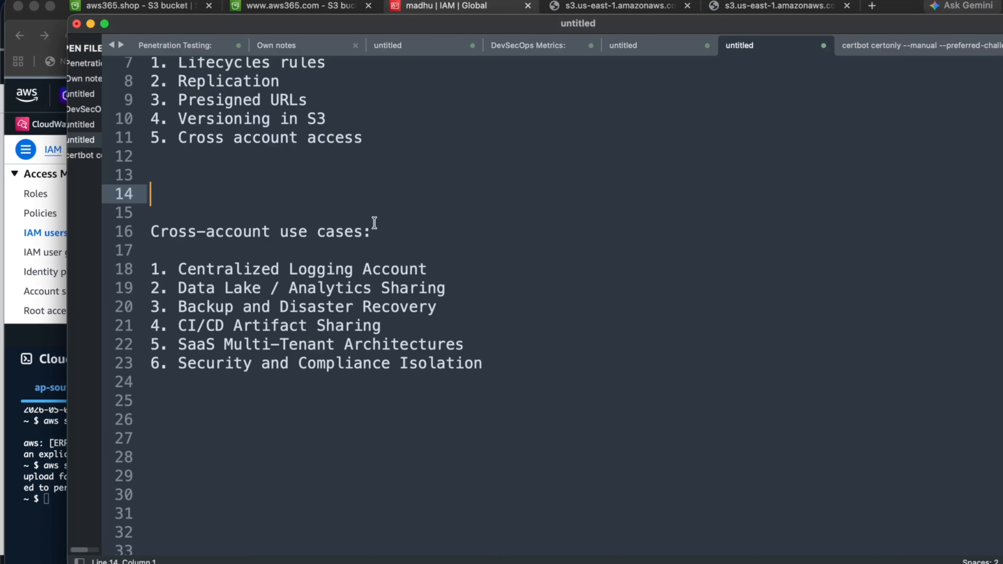
click(396, 229)
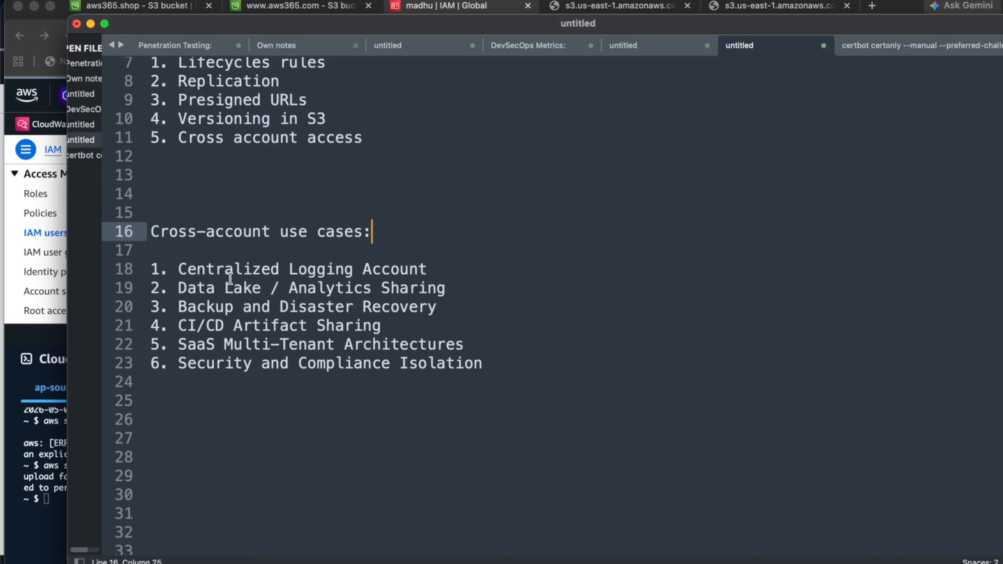